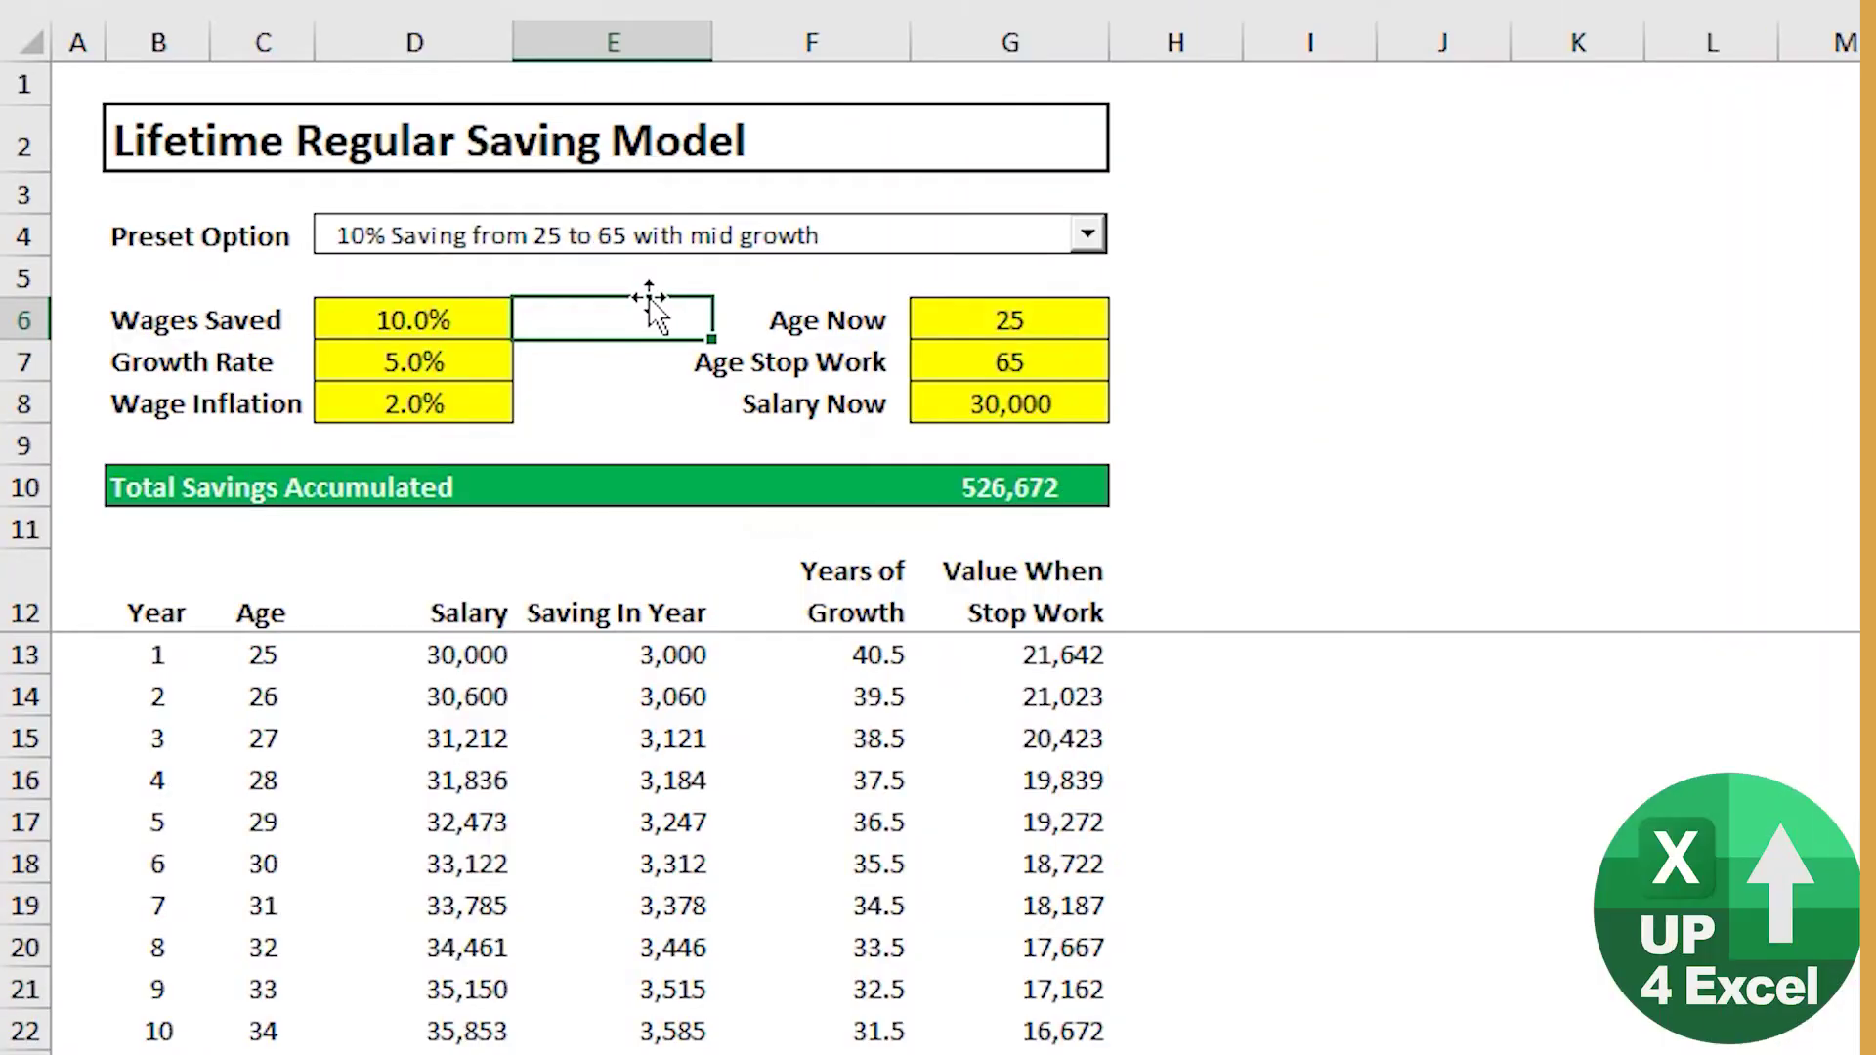
Select the input ranges D6:D8 and G6:G8, then return the selection to D6.
click(424, 338)
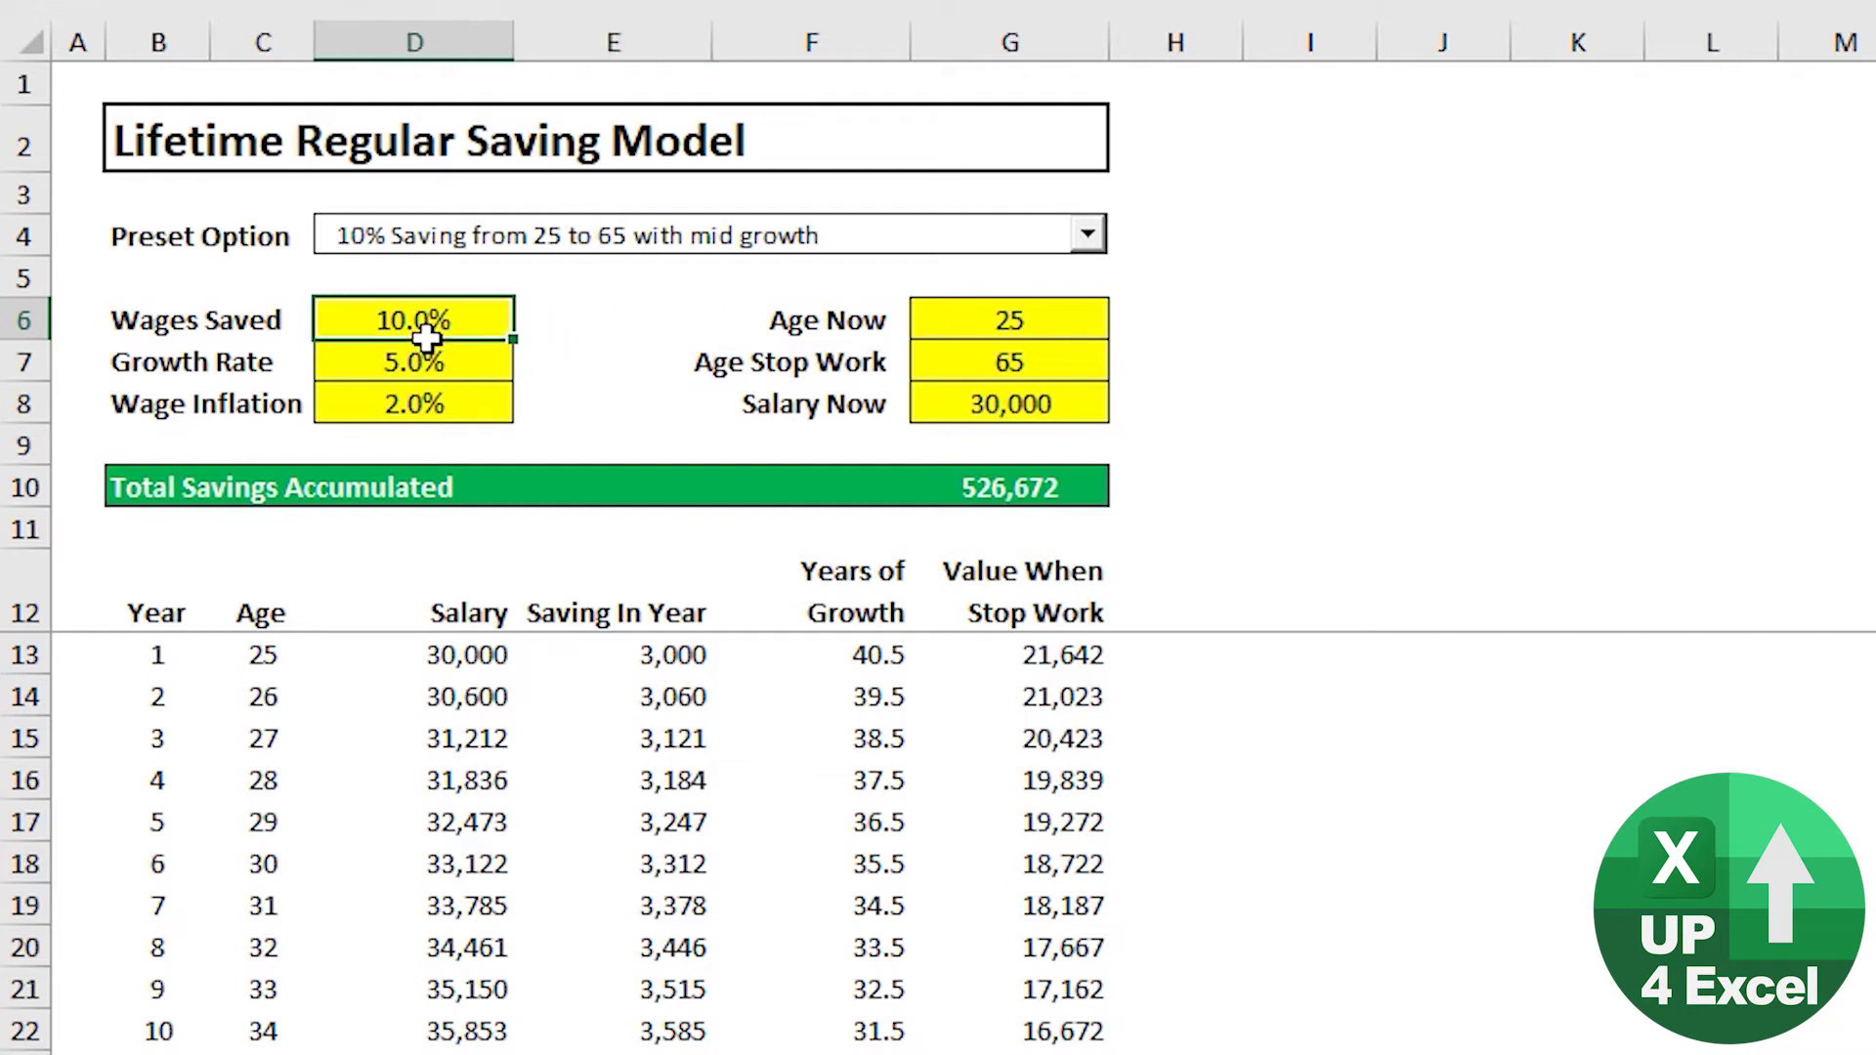
drag(424, 338, 439, 401)
ctrl+drag(1005, 314, 1013, 401)
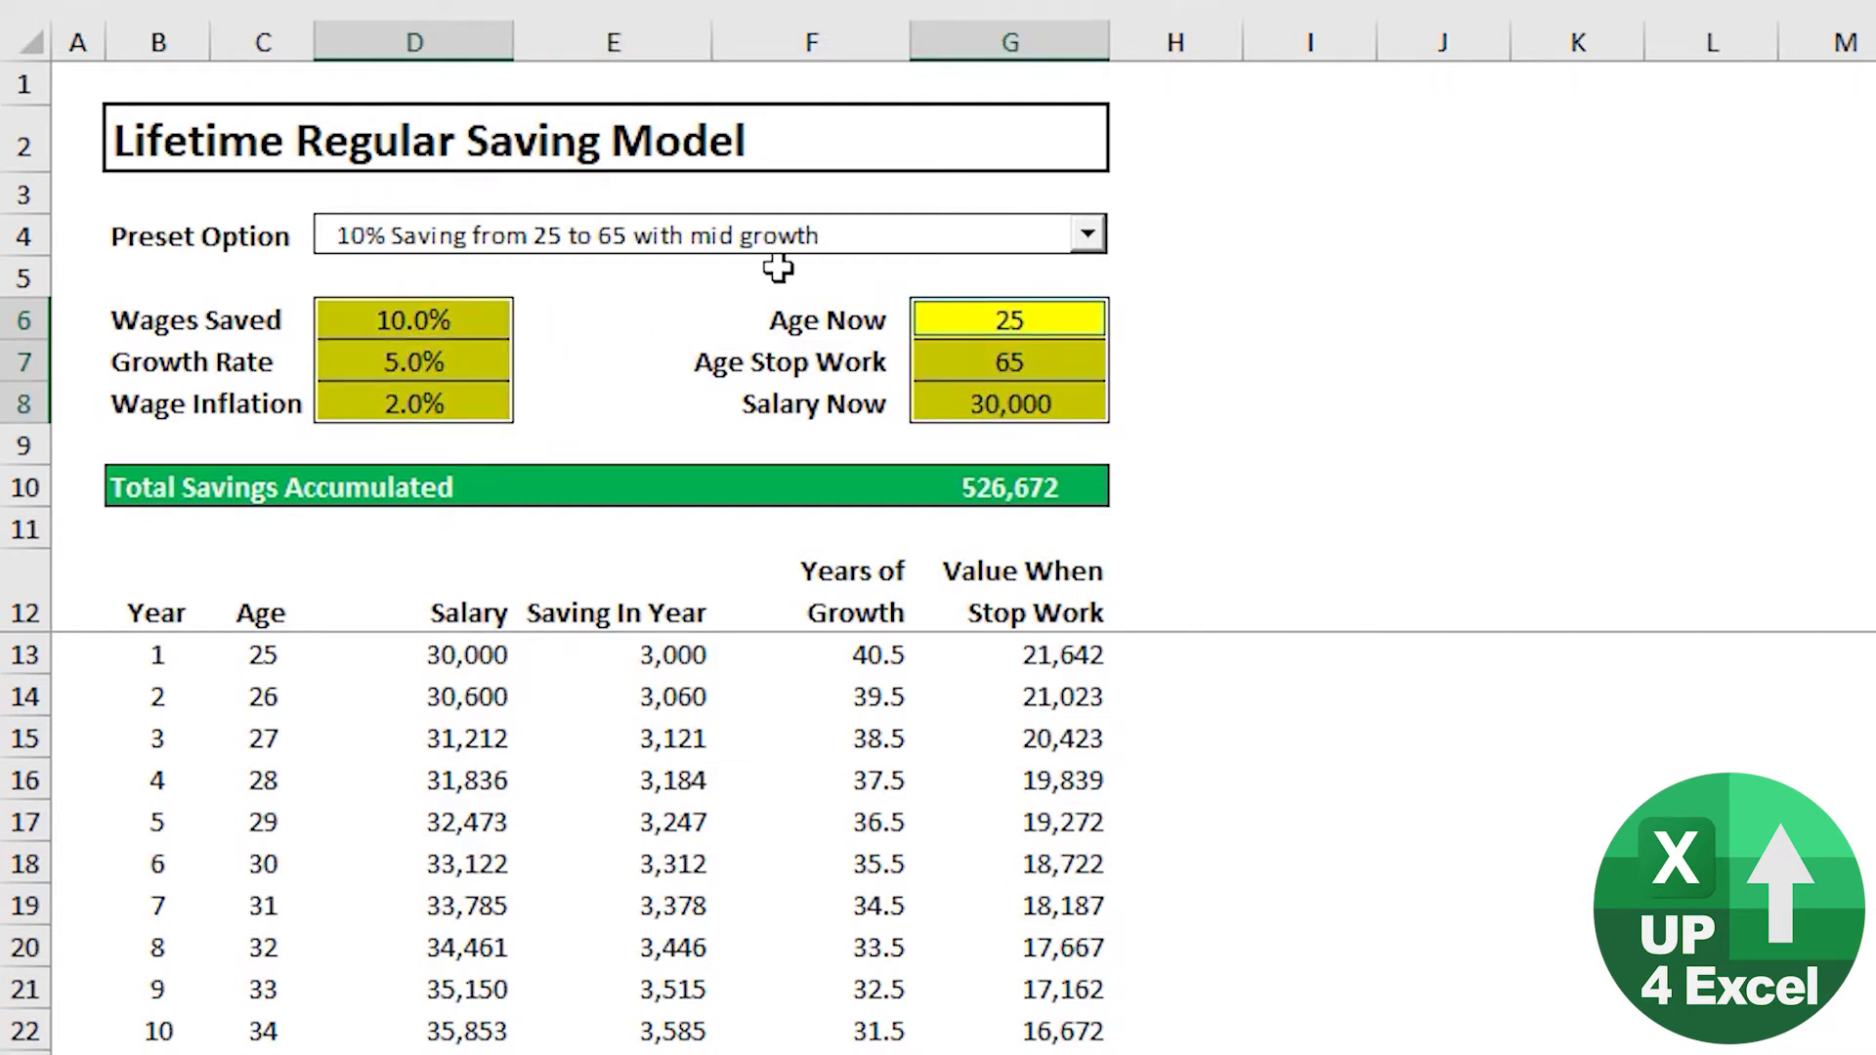
click(458, 321)
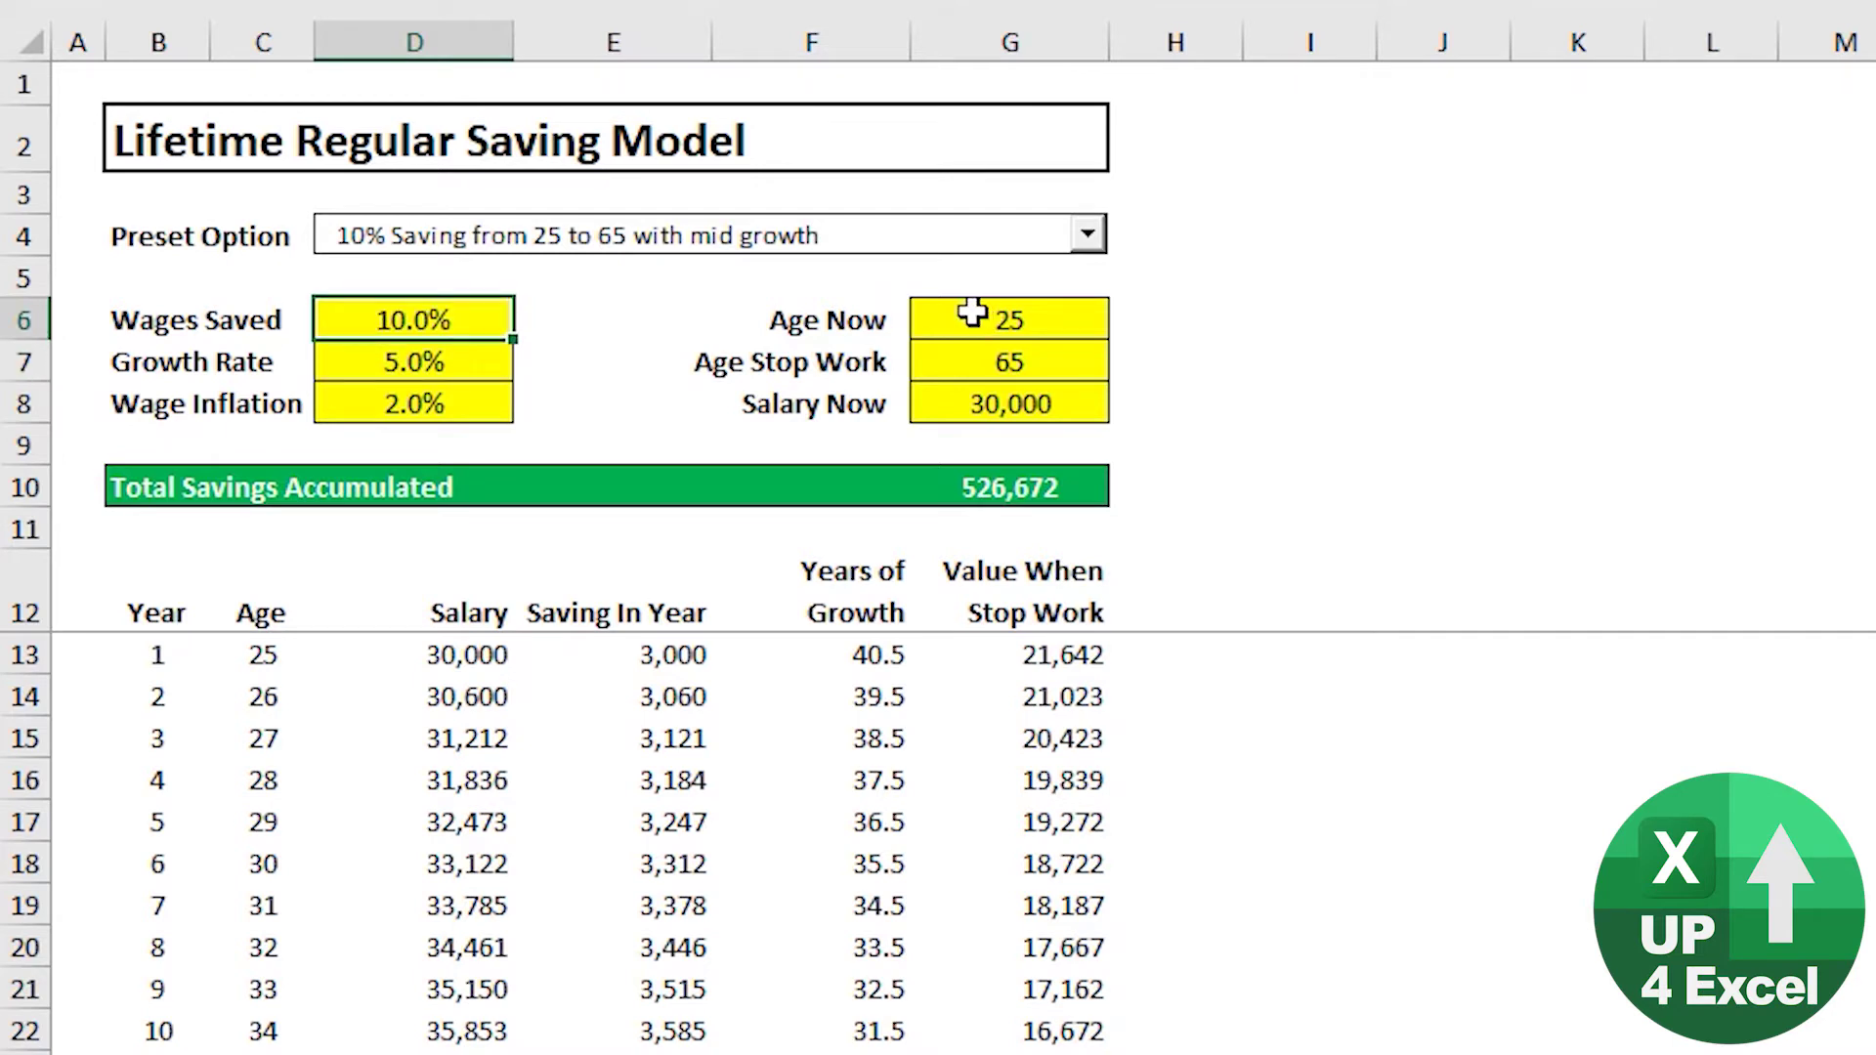
Enter 10% wages saved, 4% growth rate and 2% wage inflation in D6:D8.
text(10)
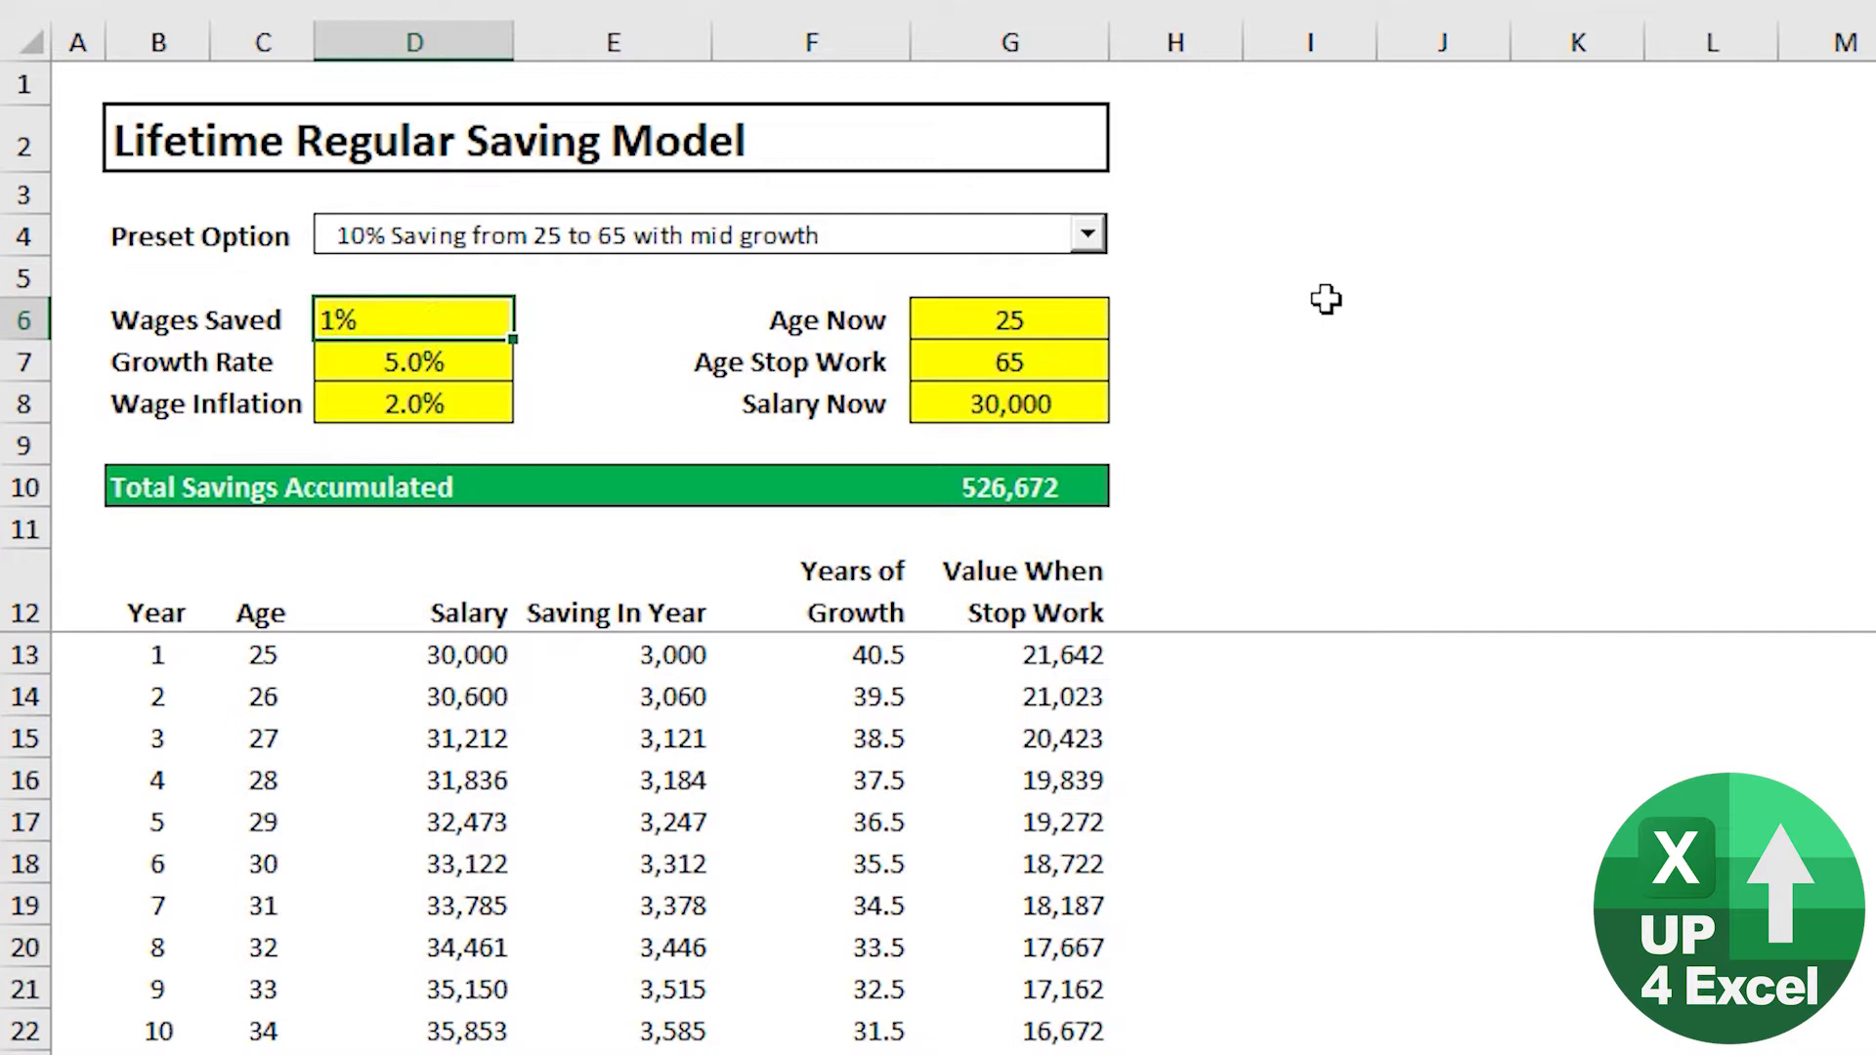
key(Return)
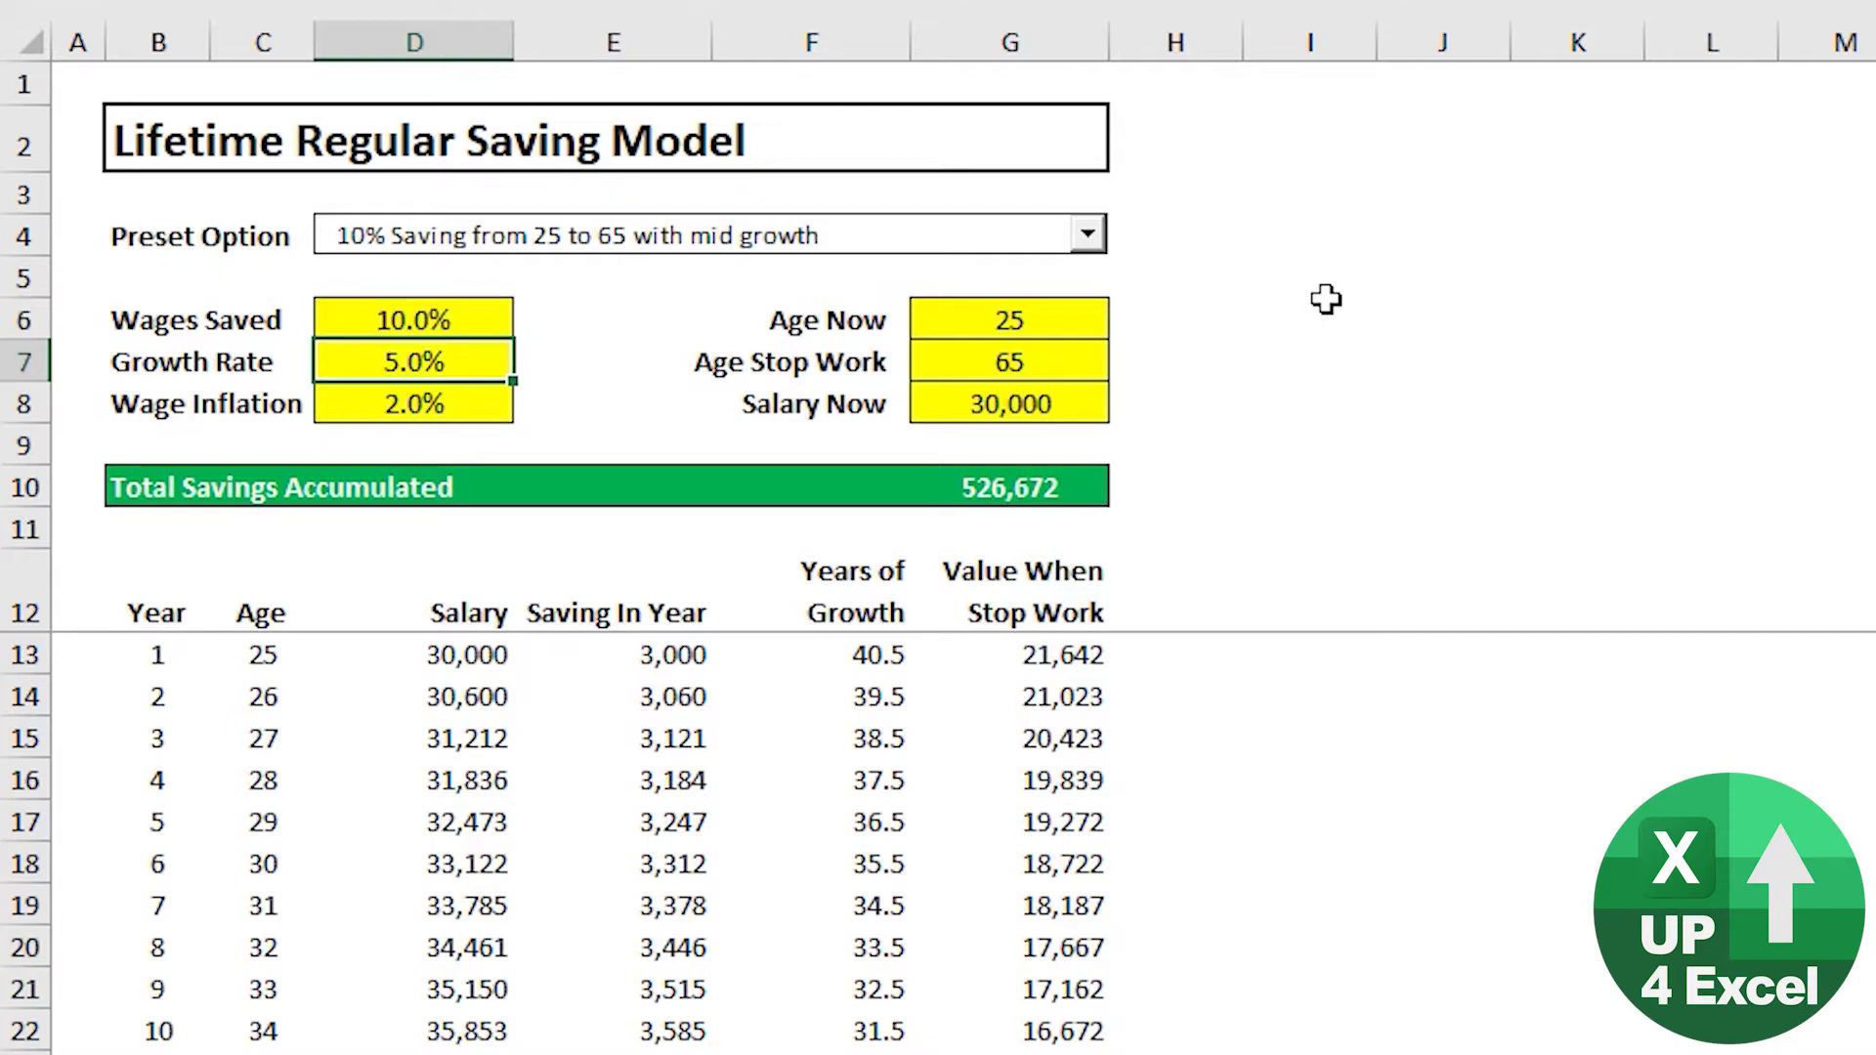
text(4)
key(Return)
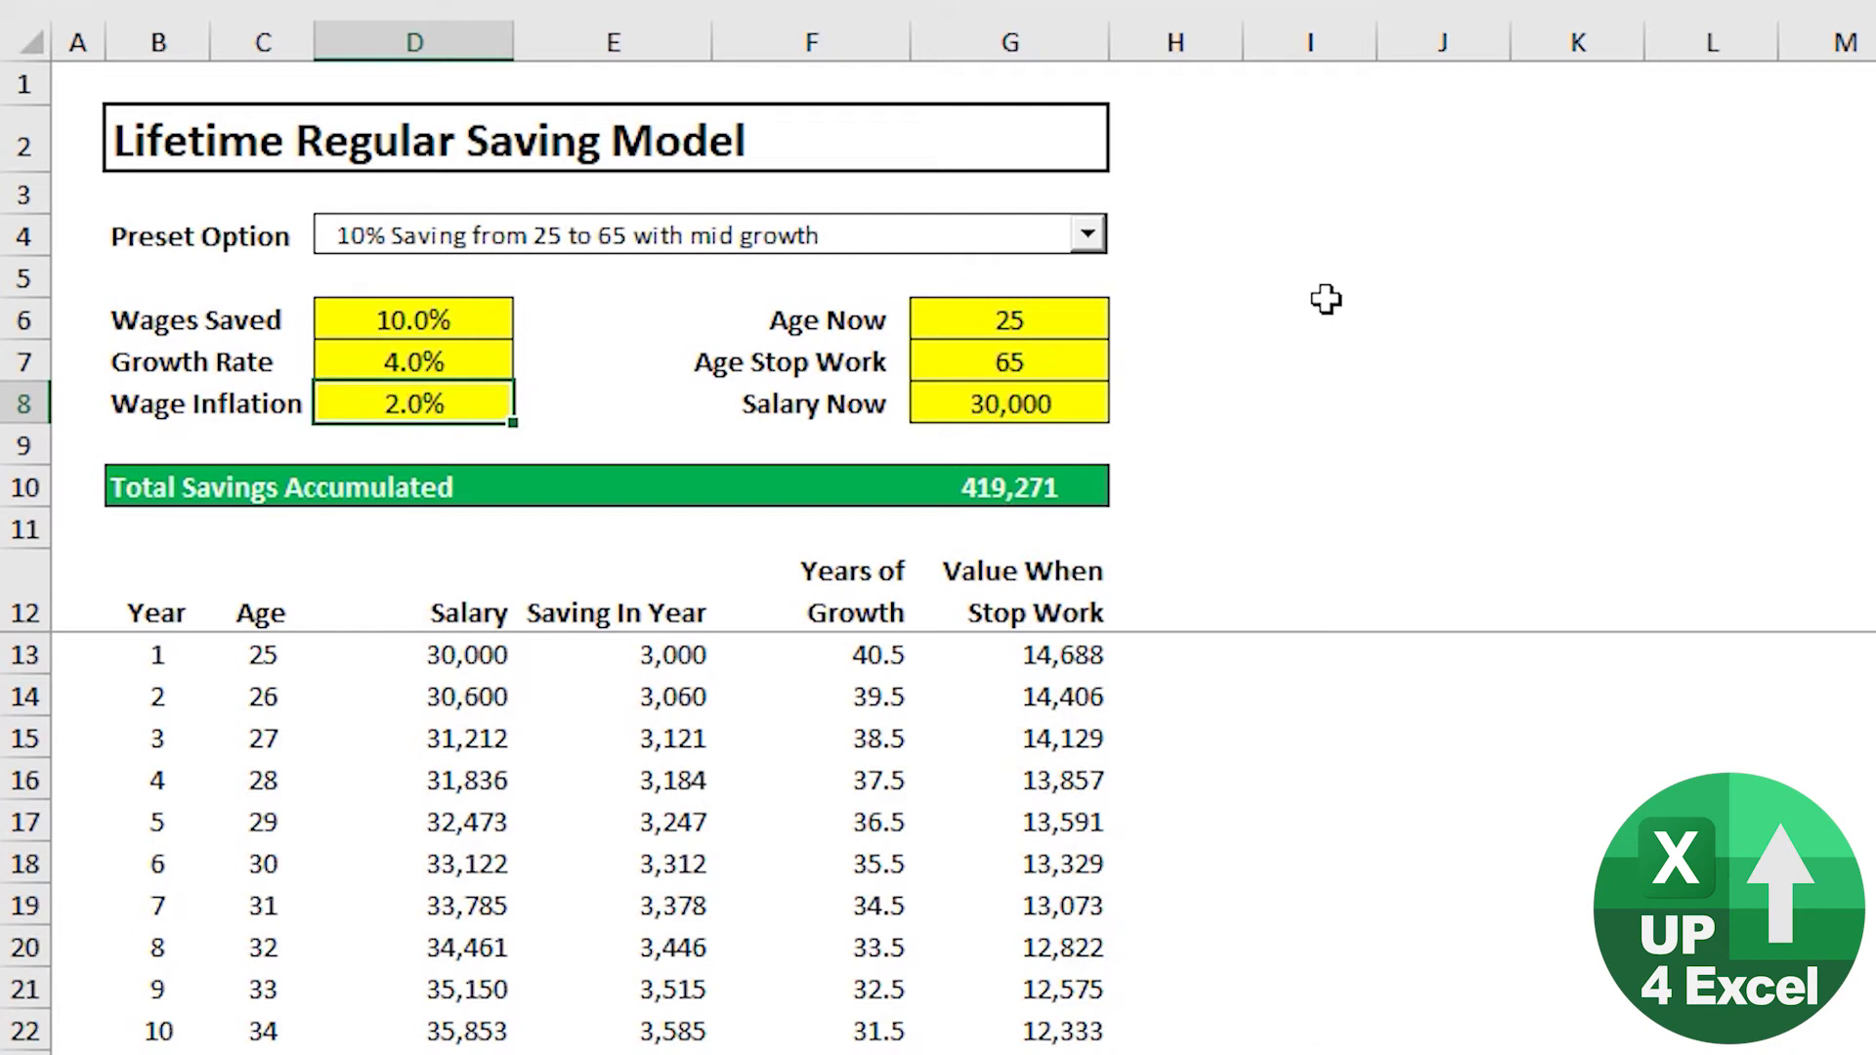
text(2)
key(Return)
key(Up)
key(Up)
key(Up)
key(Right)
key(Right)
key(Right)
key(Right)
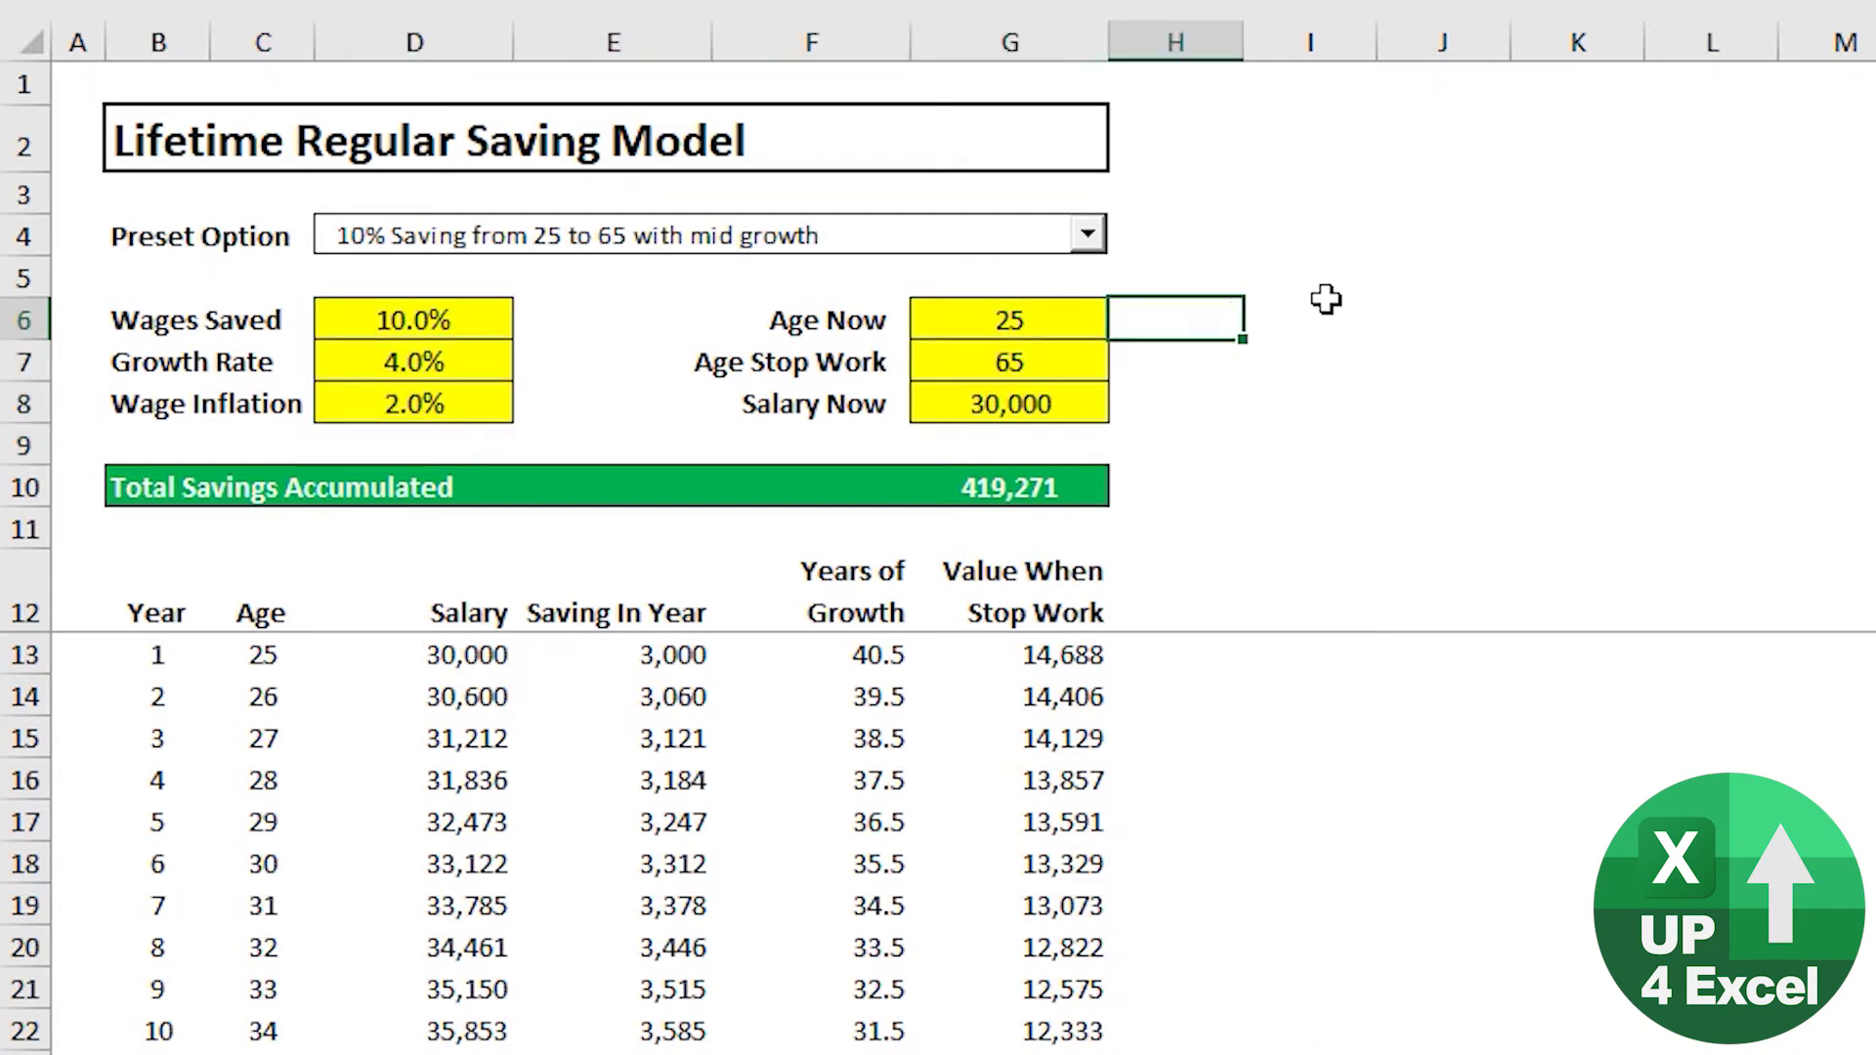
key(Left)
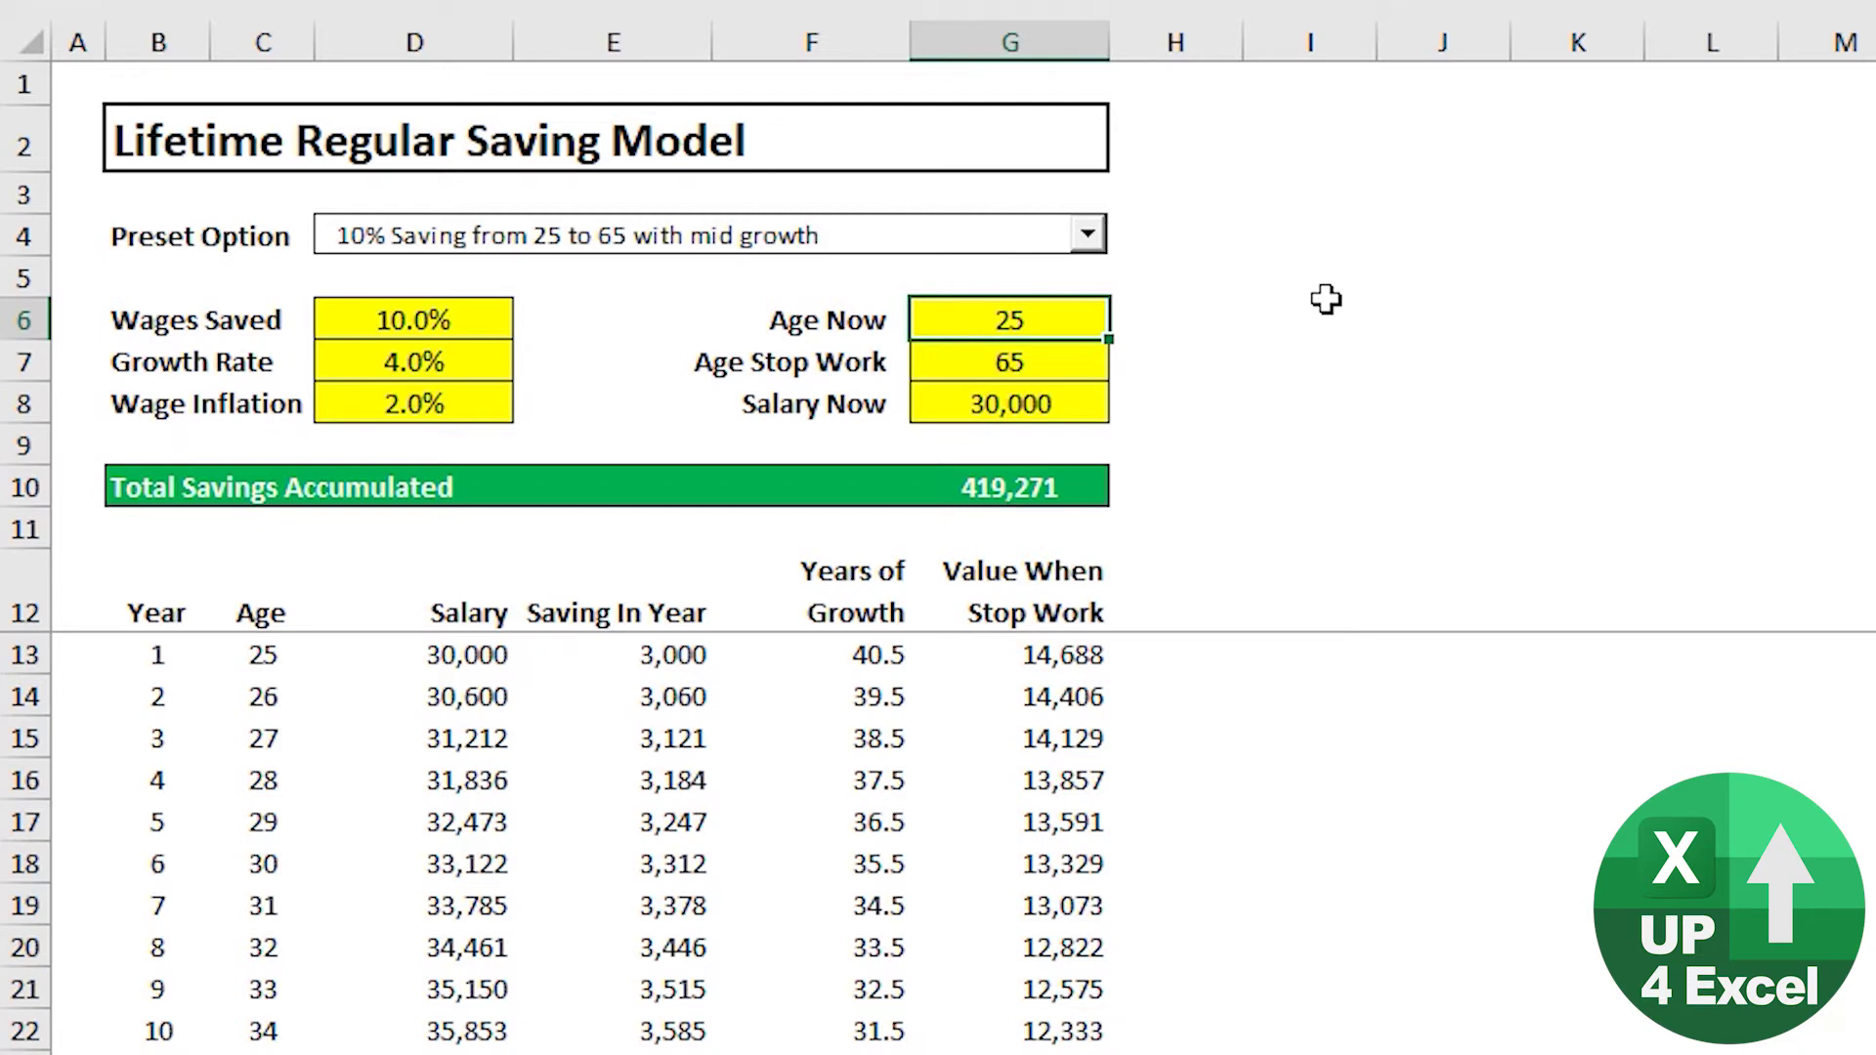
Set Age Now to 30, stop-work age to 50 and salary to 50,000.
text(30)
key(Return)
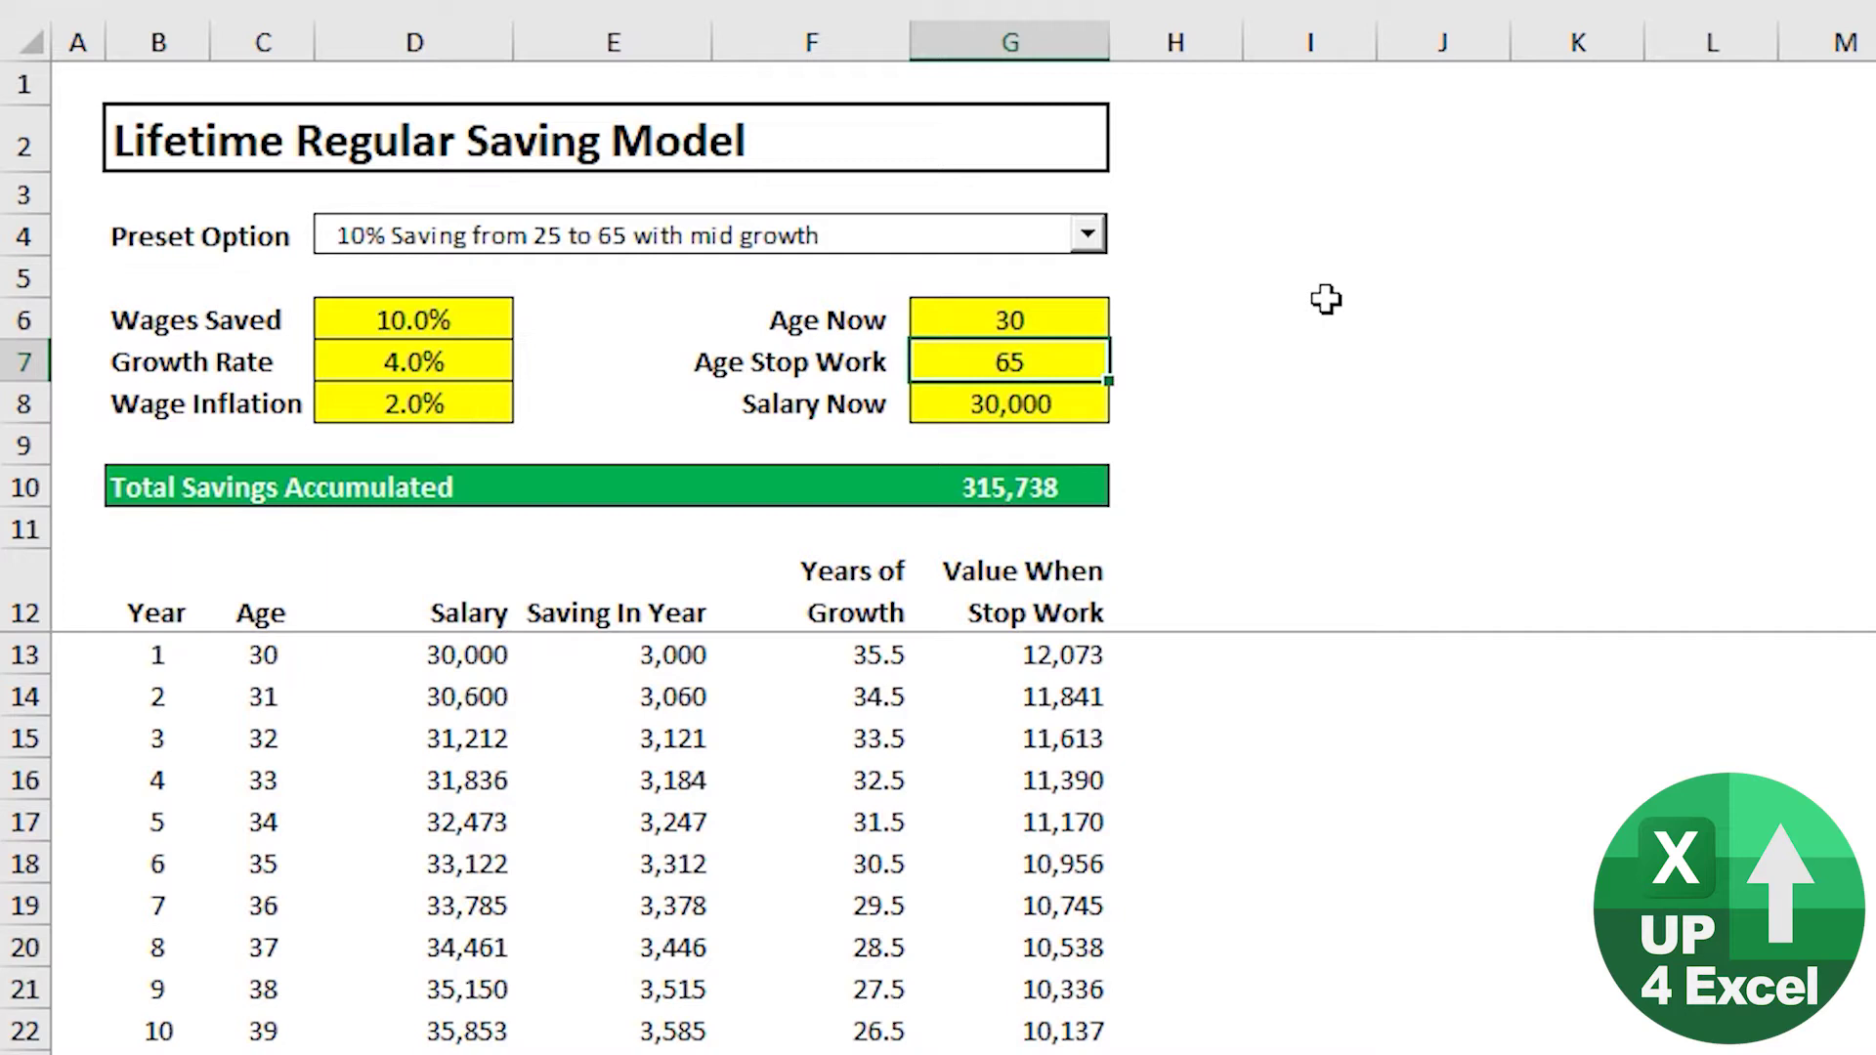
text(50)
key(Return)
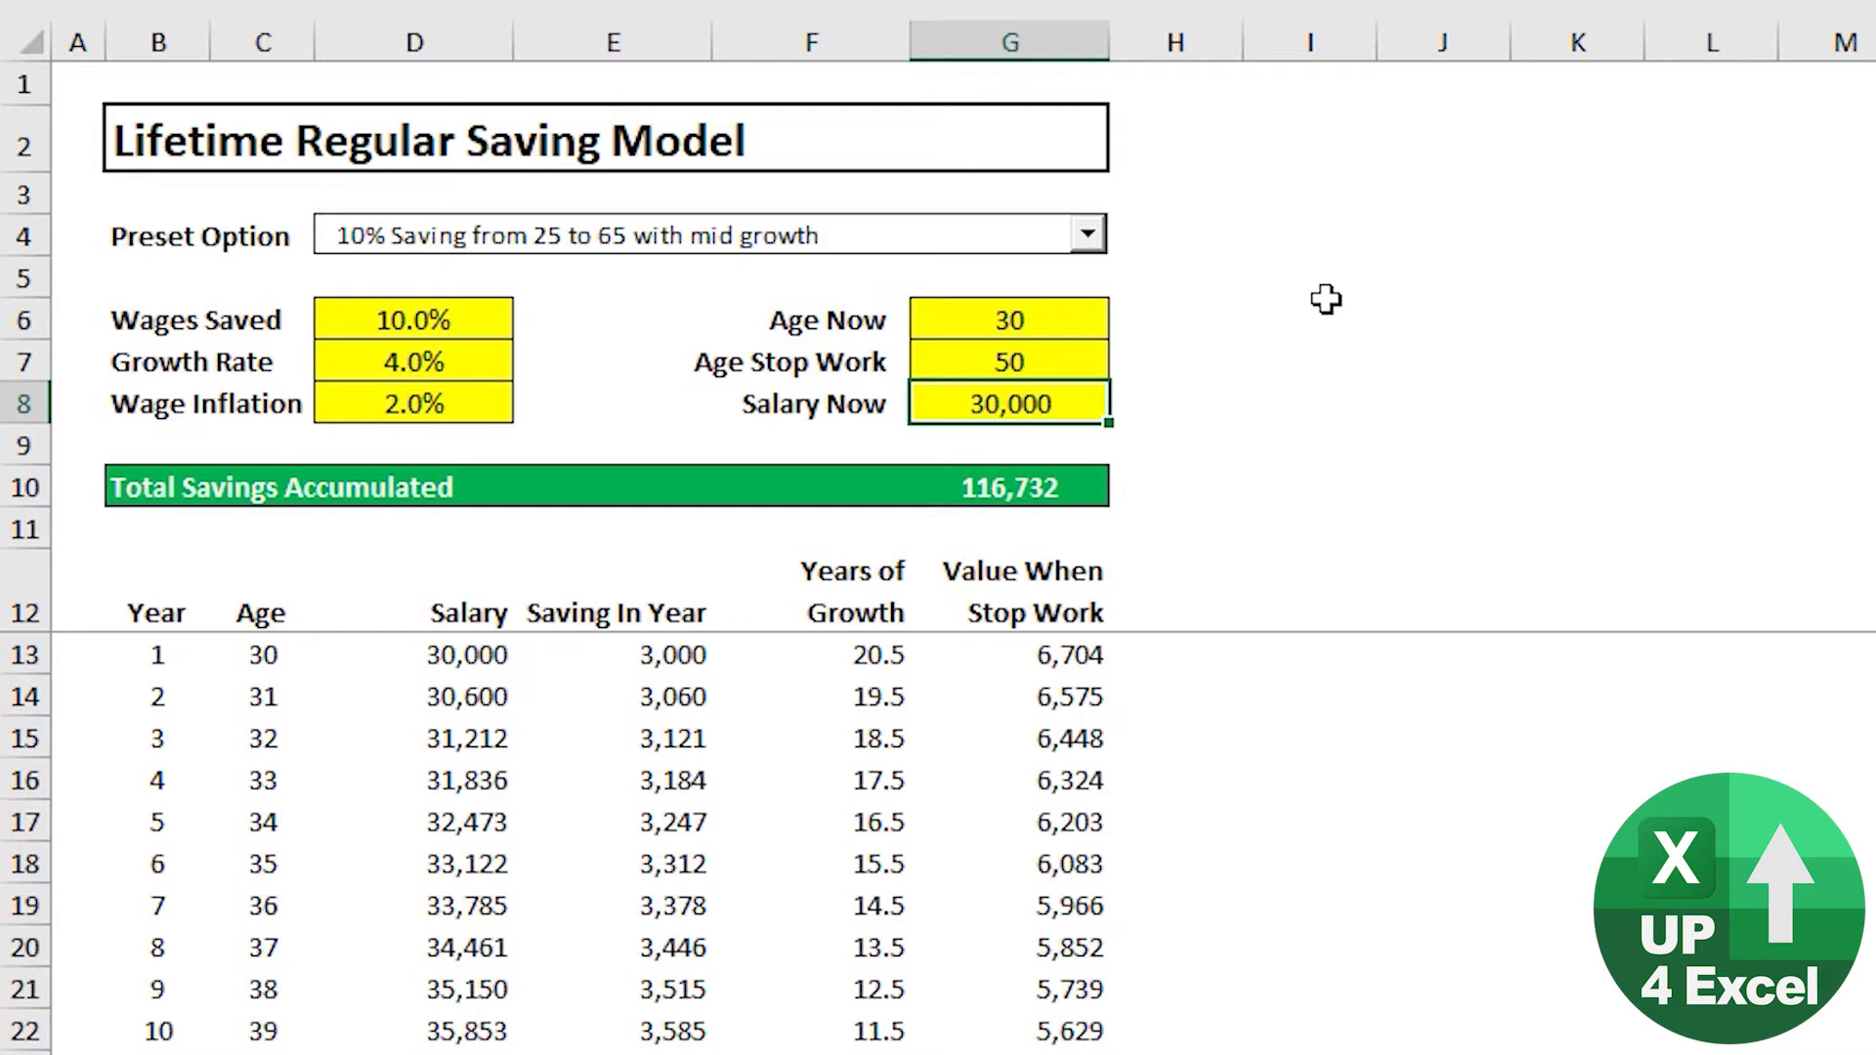
text(50,)
text(000)
key(Return)
key(Up)
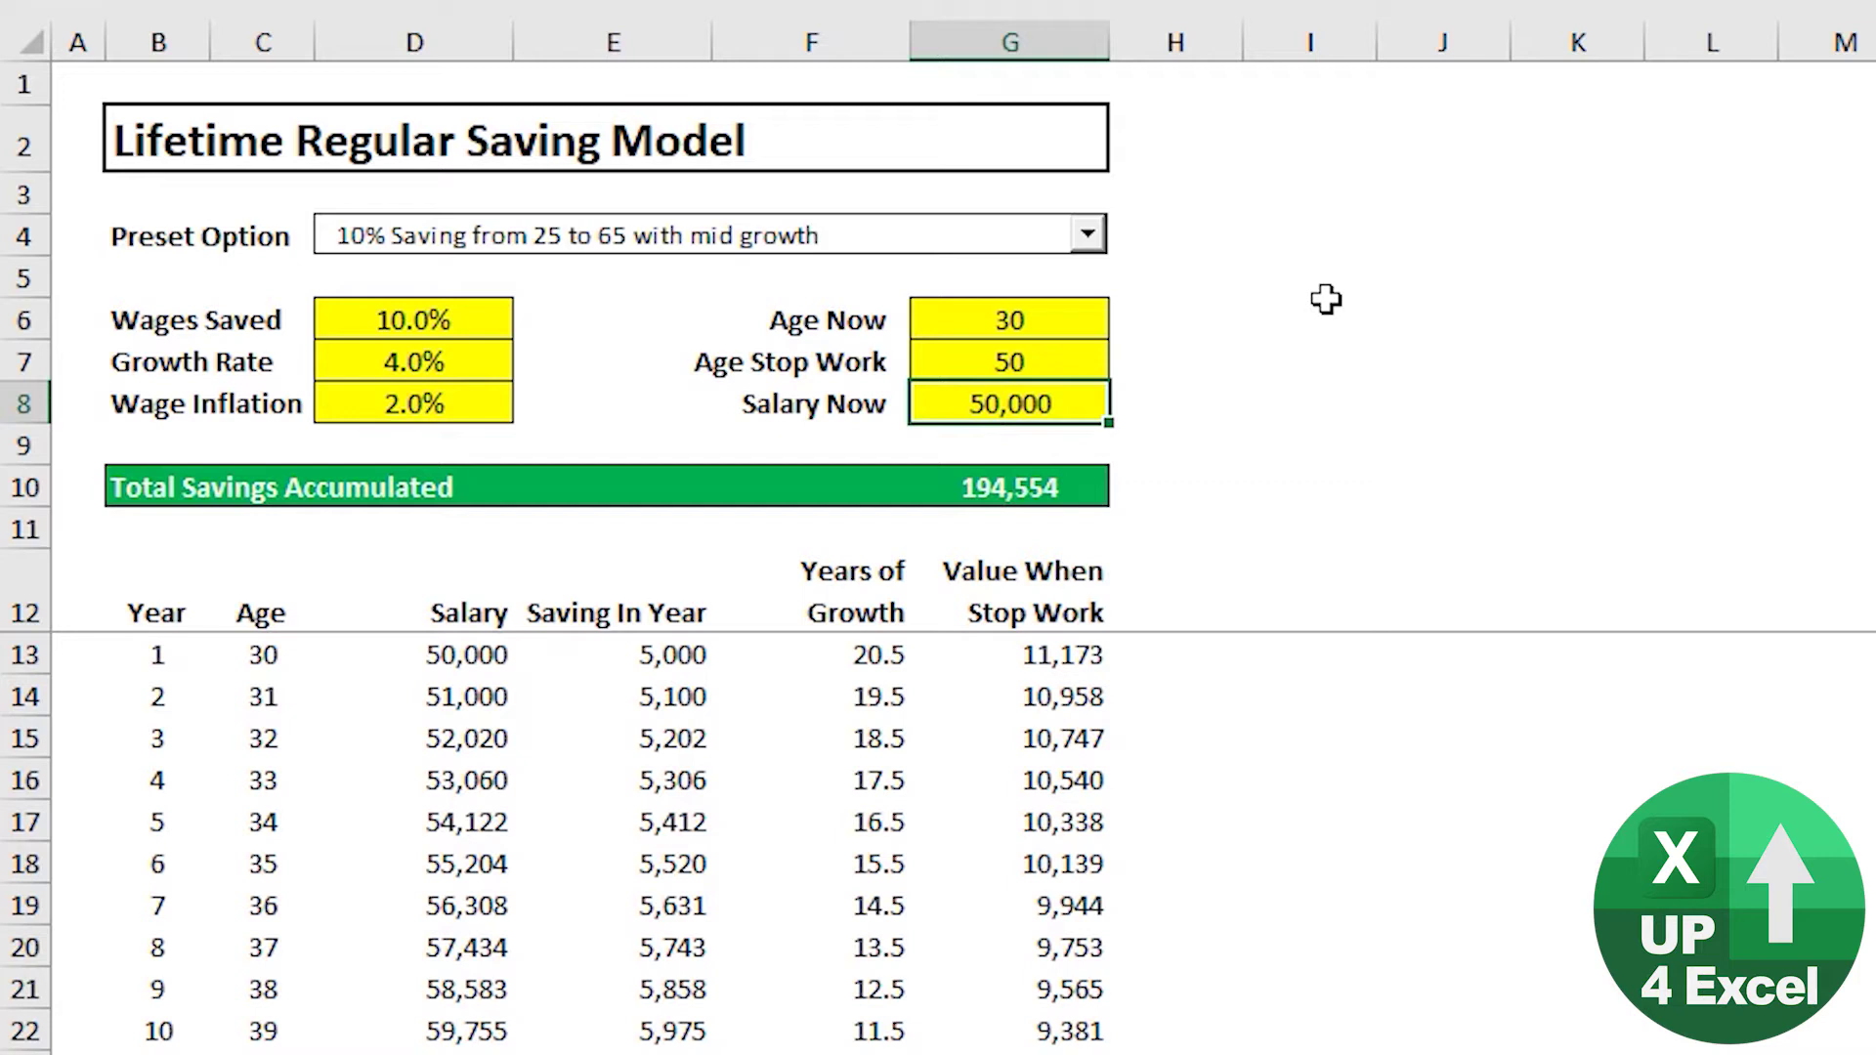
key(Down)
key(Down)
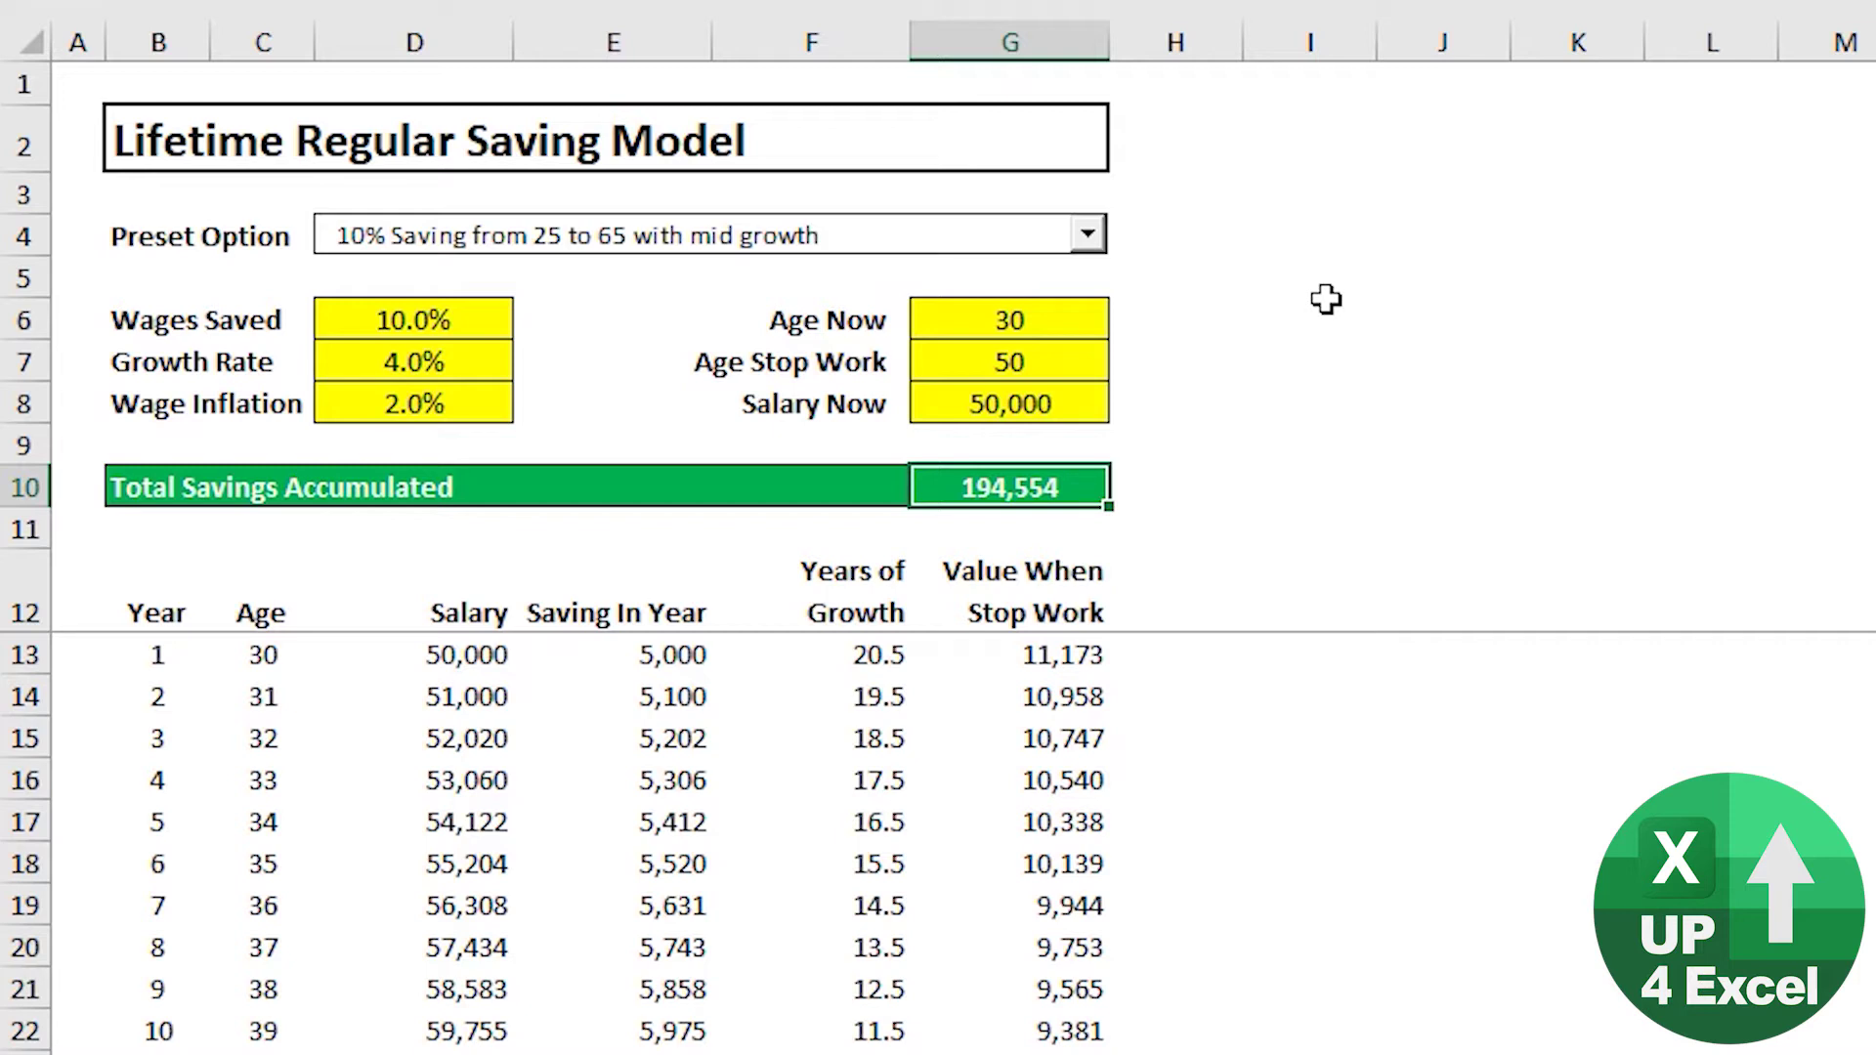
Try 25% and then 30% for the Wages Saved value in D6.
click(416, 305)
text(25%)
key(Return)
key(Up)
text(30%)
key(Return)
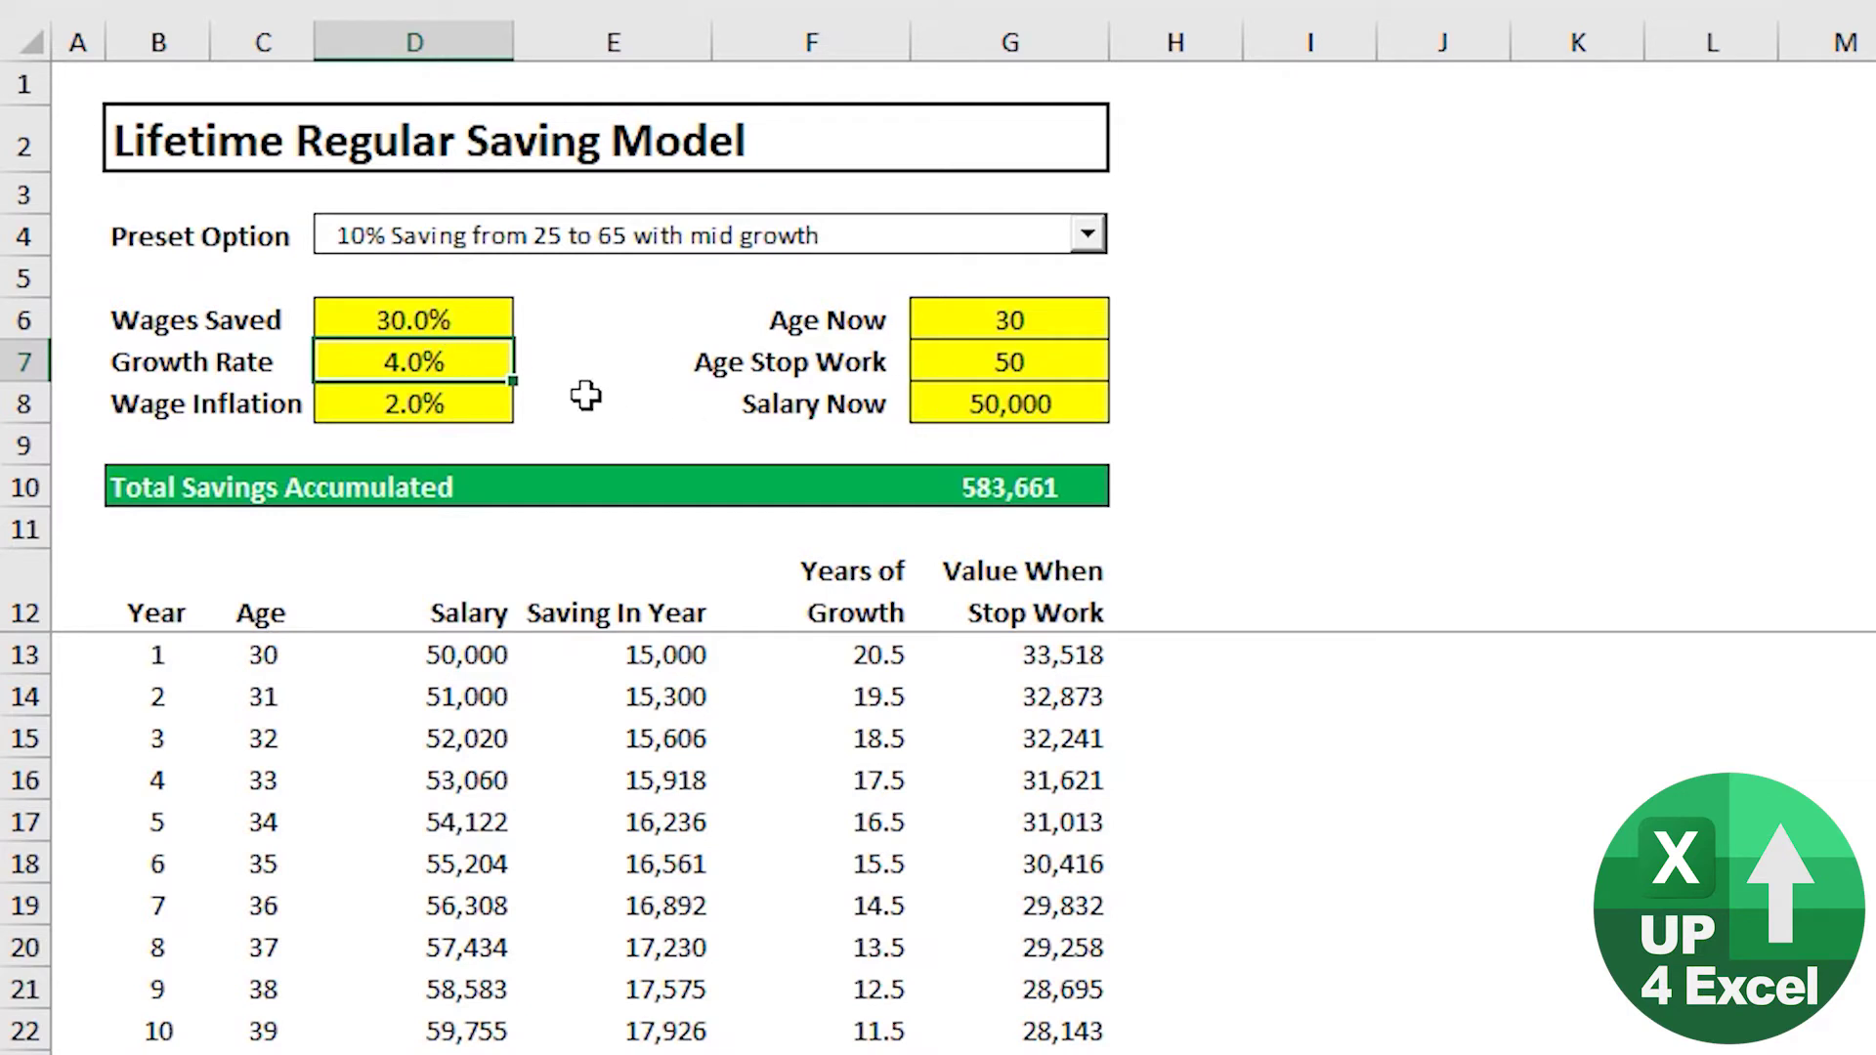
click(469, 404)
Set the growth rate to 5% and wages saved back to 25%.
click(480, 362)
text(5%)
key(Return)
key(Up)
key(Up)
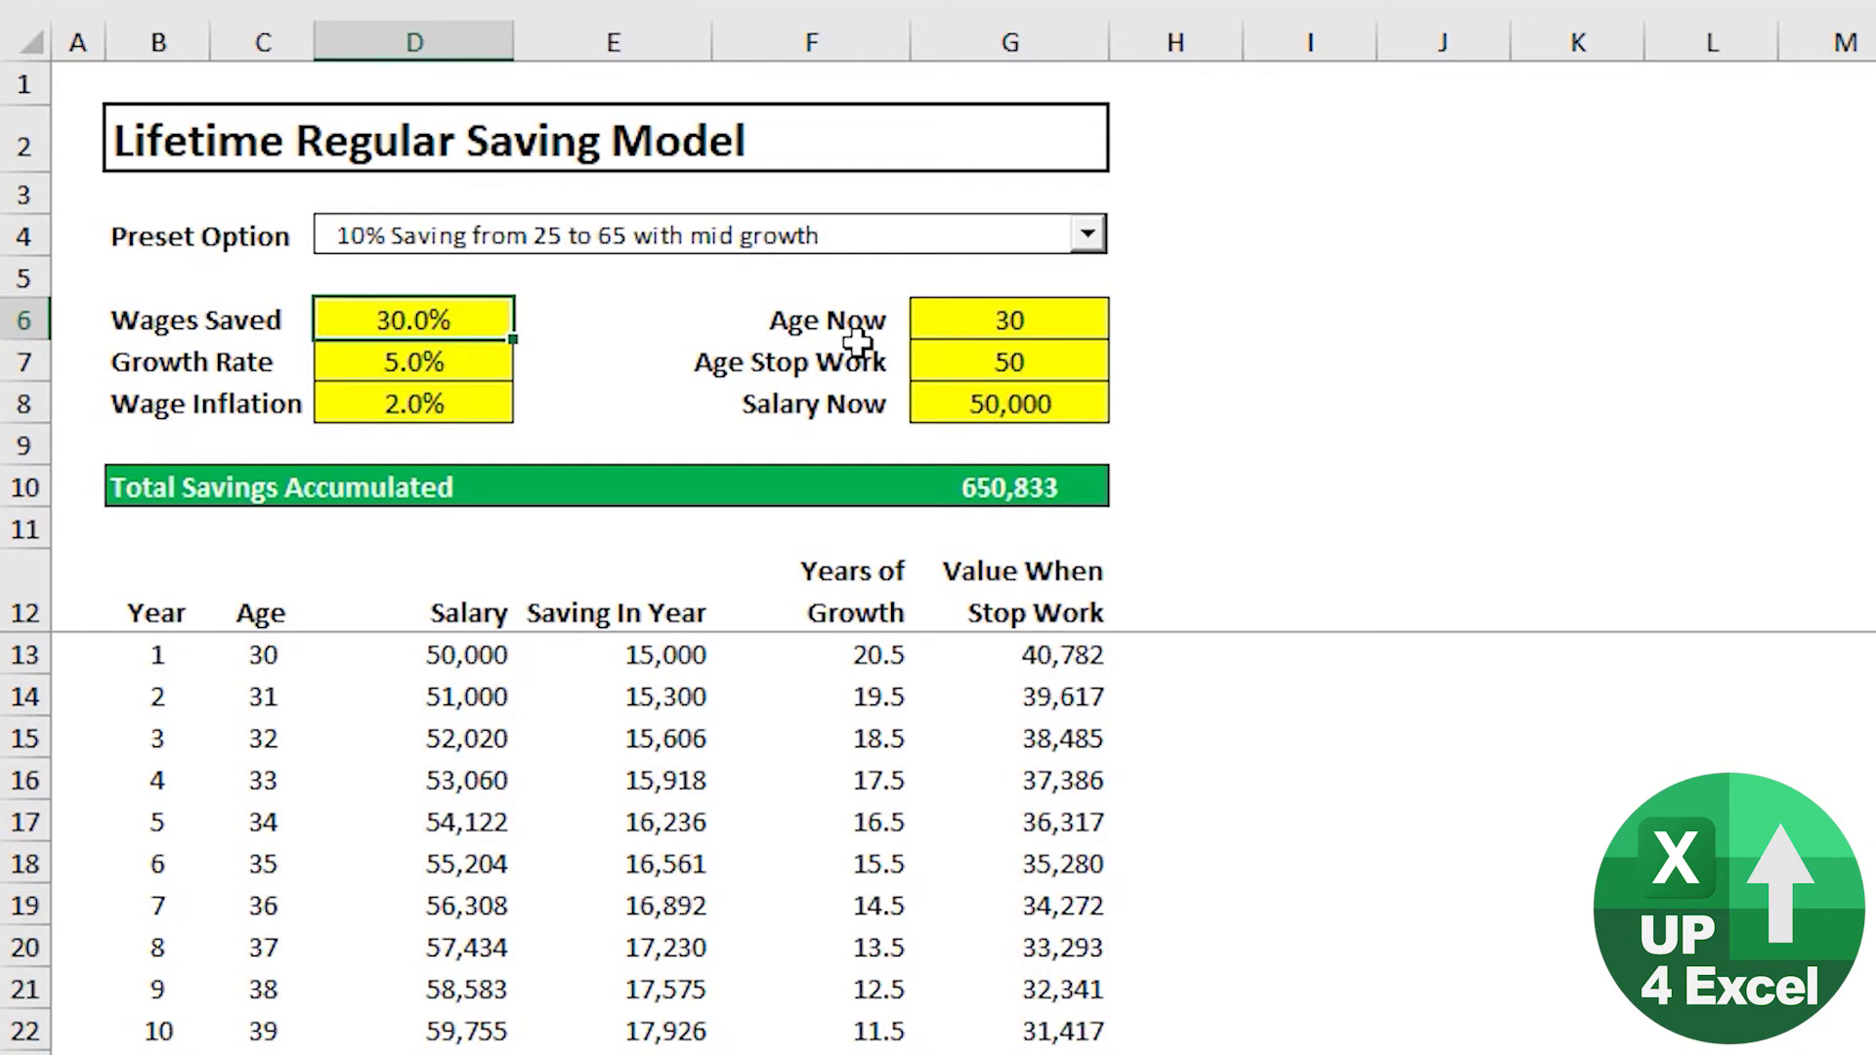
text(3%)
key(BackSpace)
text(25)
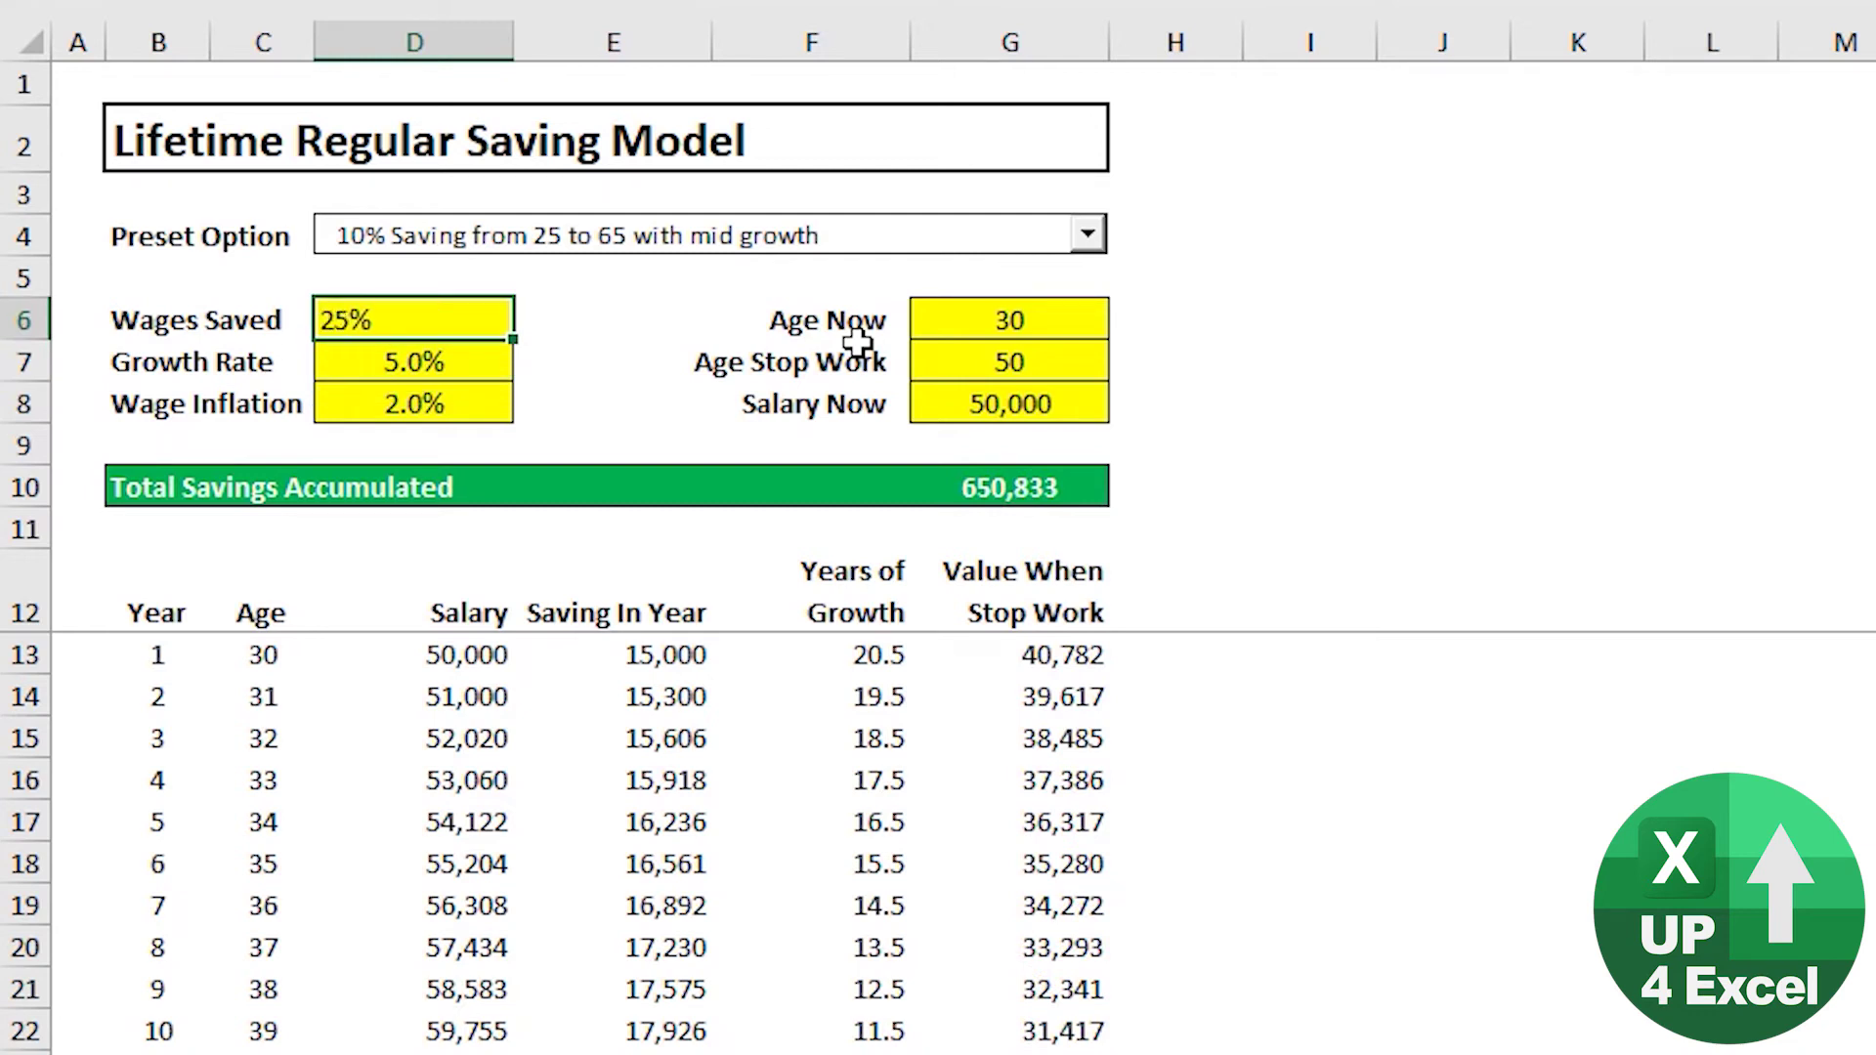
key(Return)
Change the stop-work age in G7 to 55.
key(Up)
key(Right)
key(Right)
key(Right)
key(Down)
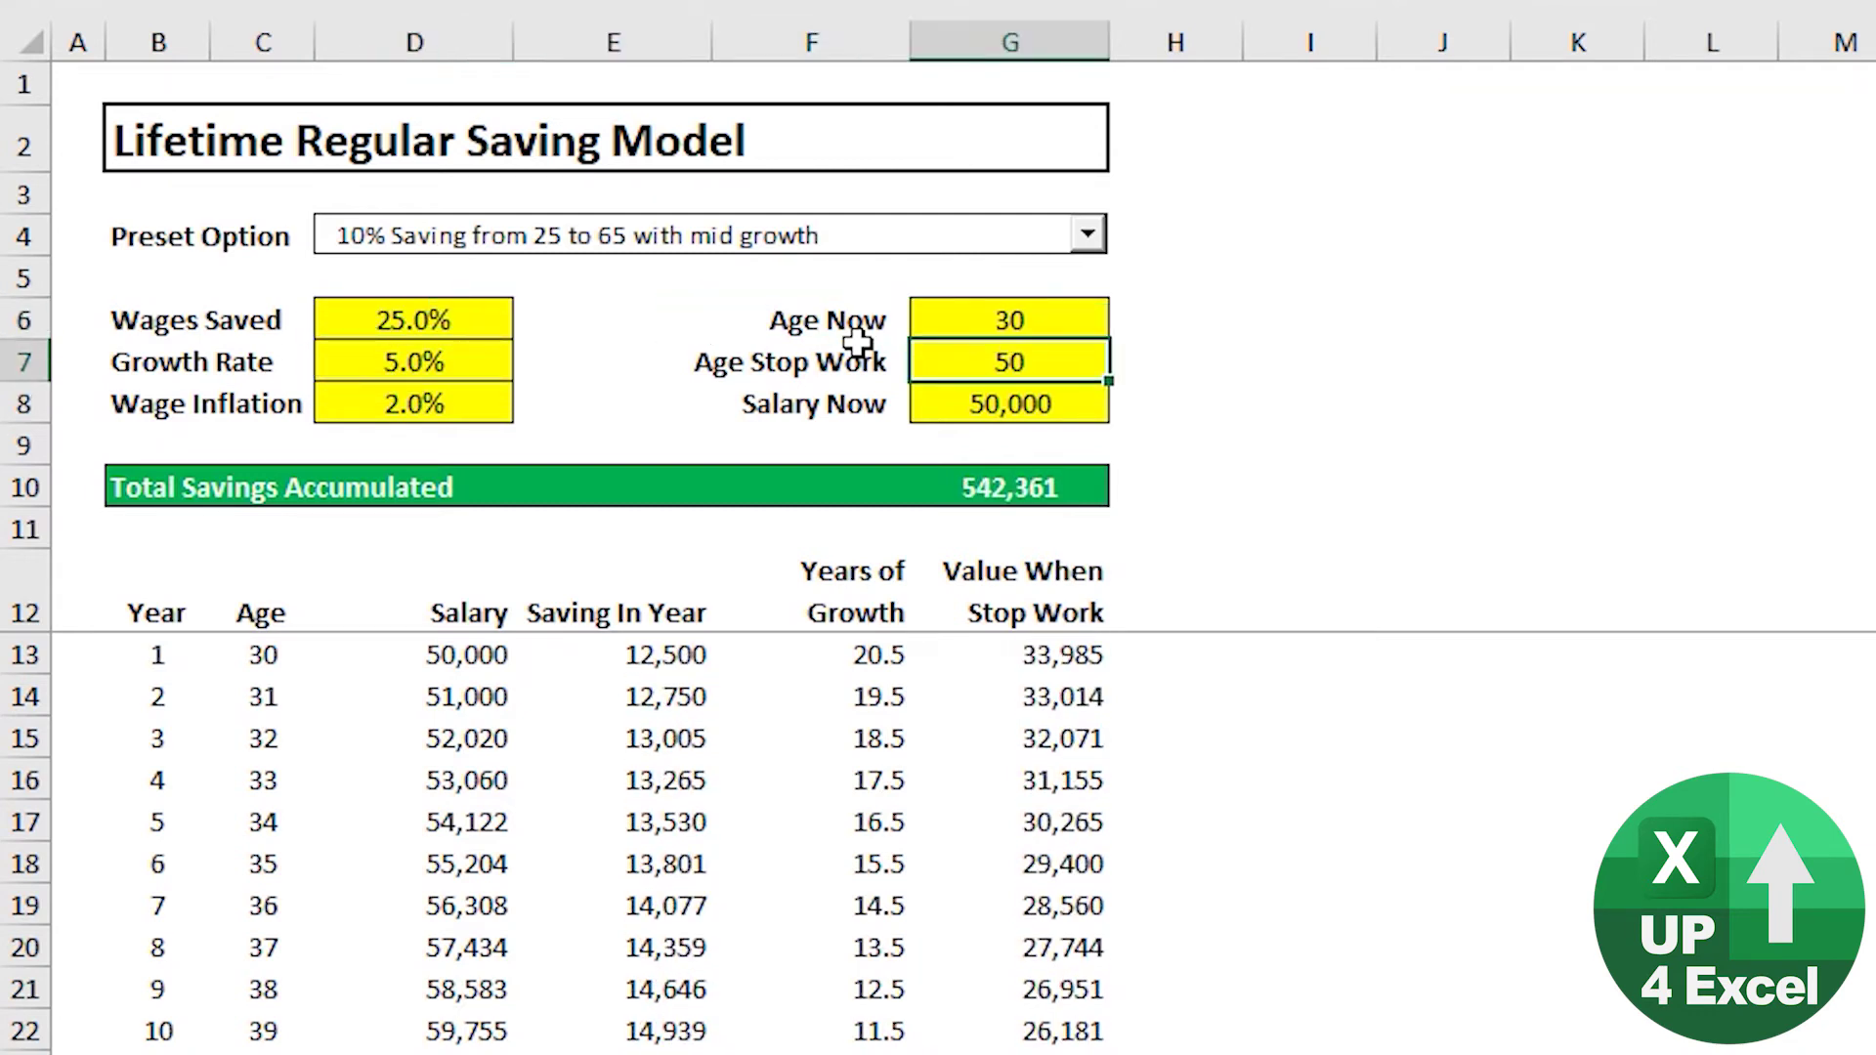
text(55)
key(Return)
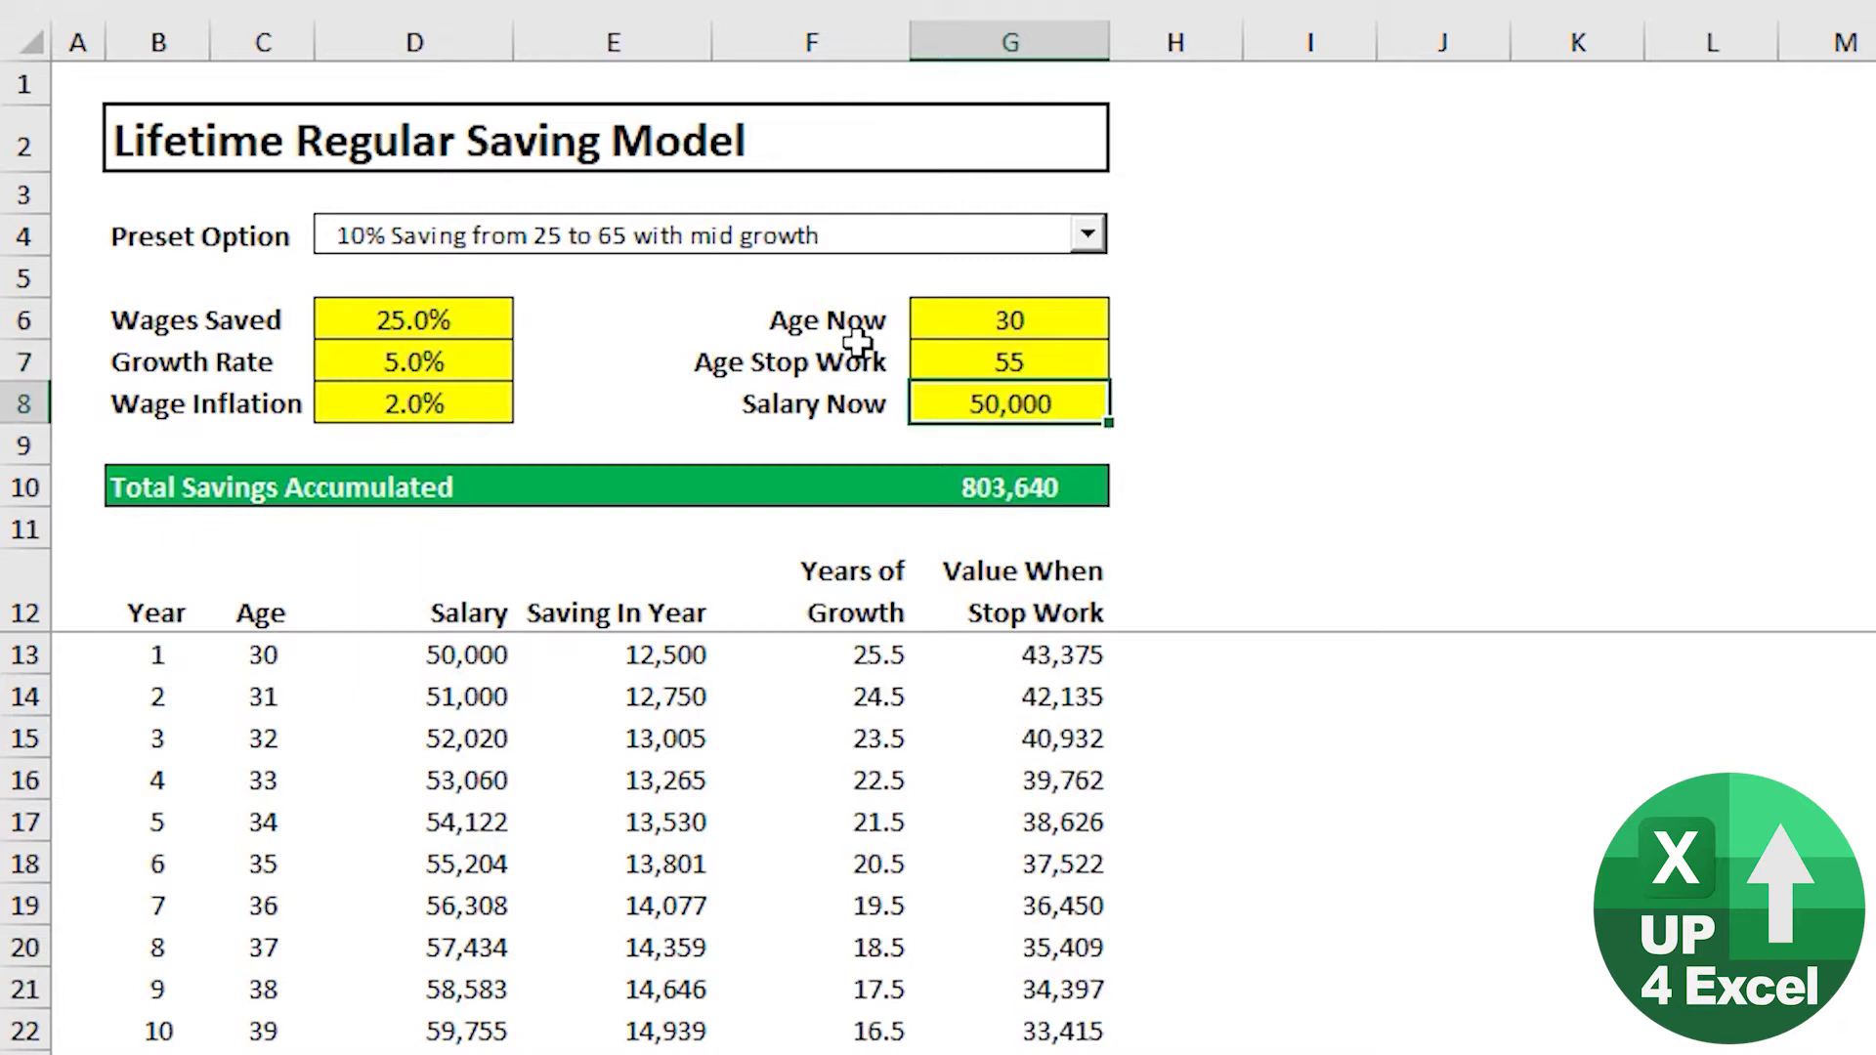
Try 3% and 5% wage inflation in D8, settling on 4.5%.
key(Up)
key(Left)
key(Left)
key(Left)
key(Down)
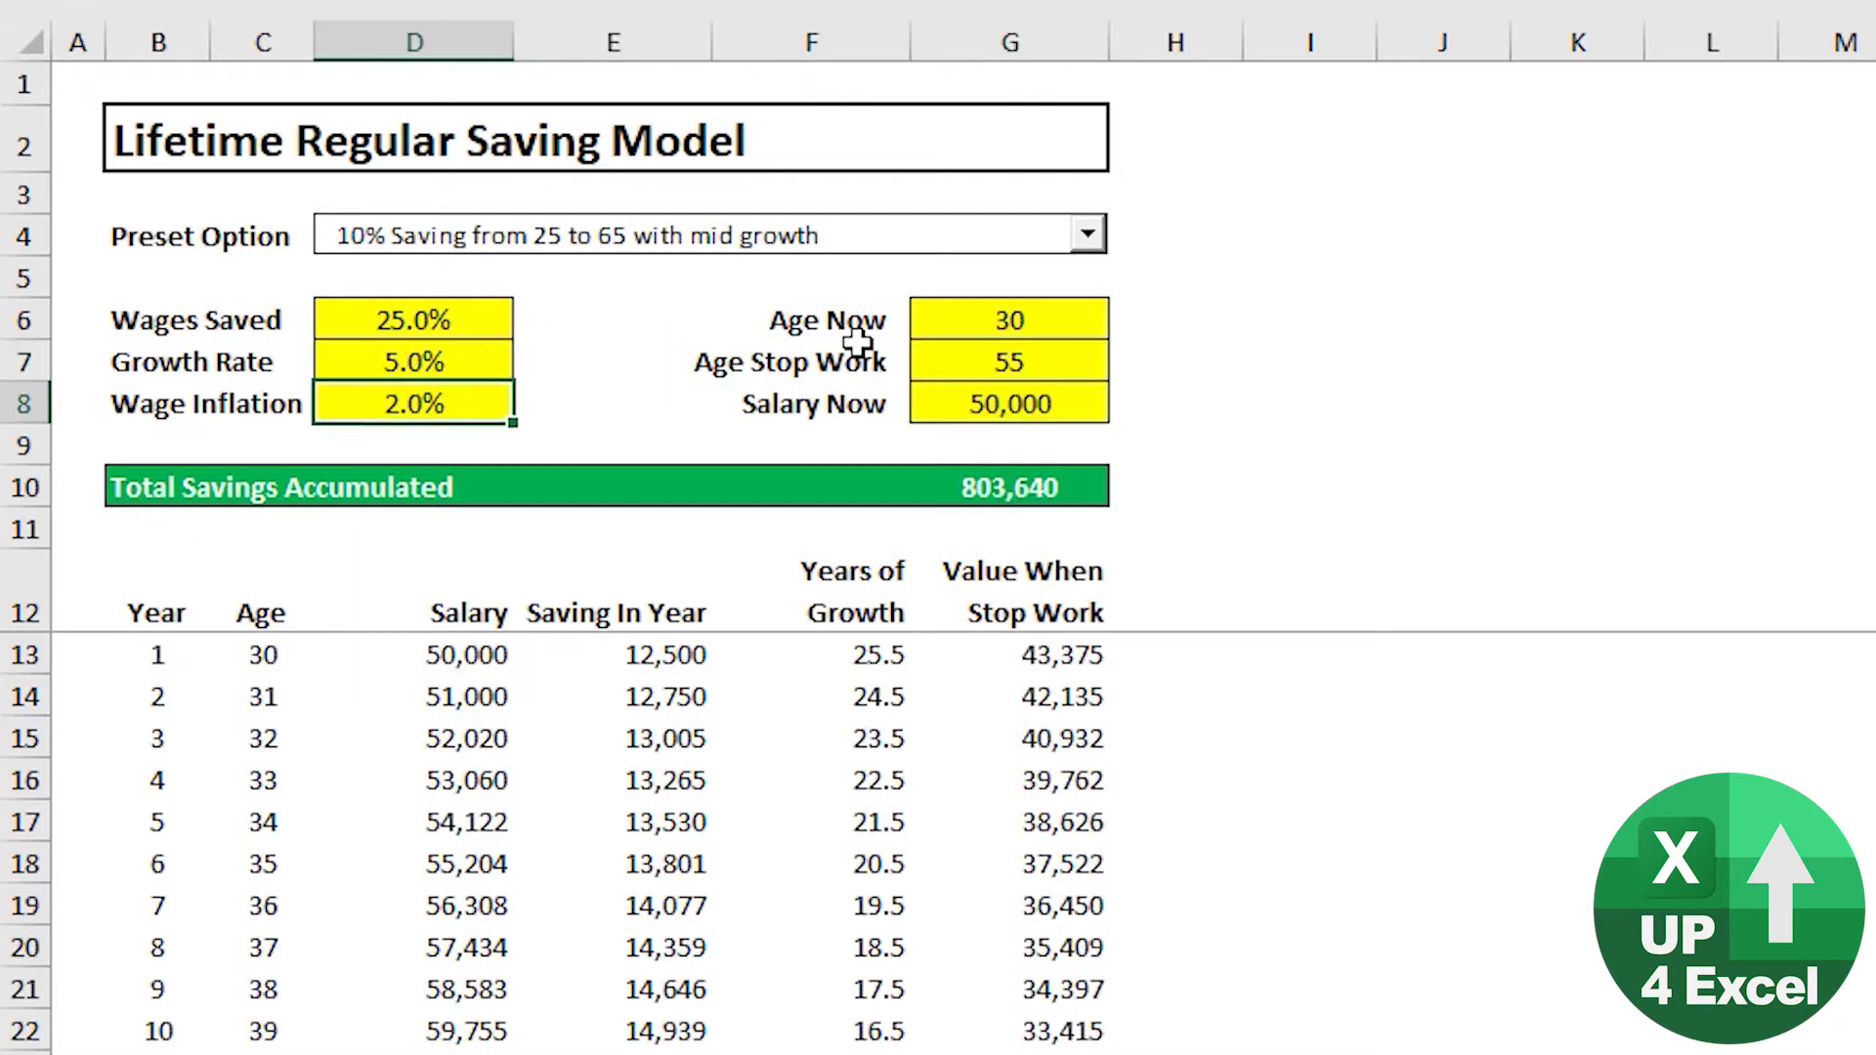
text(3%)
key(Return)
key(Up)
text(5%)
key(Return)
key(Up)
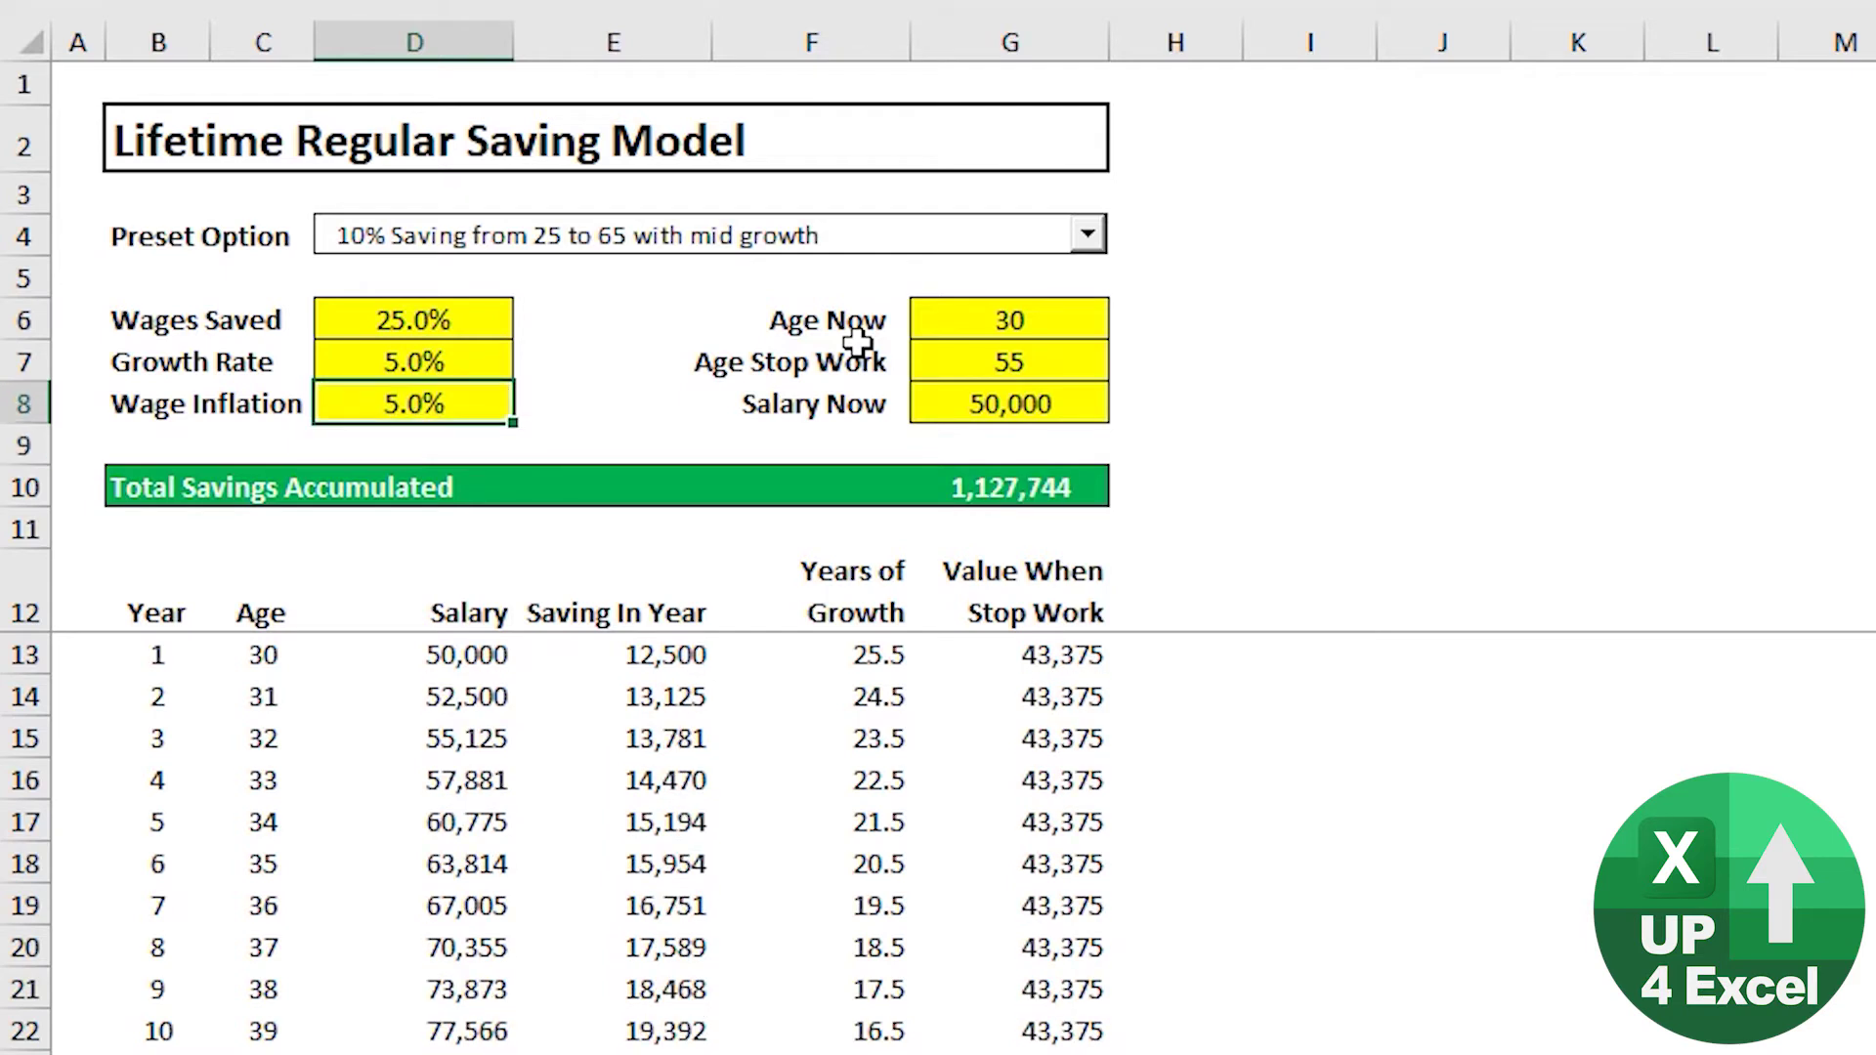
text(4.5%)
key(Return)
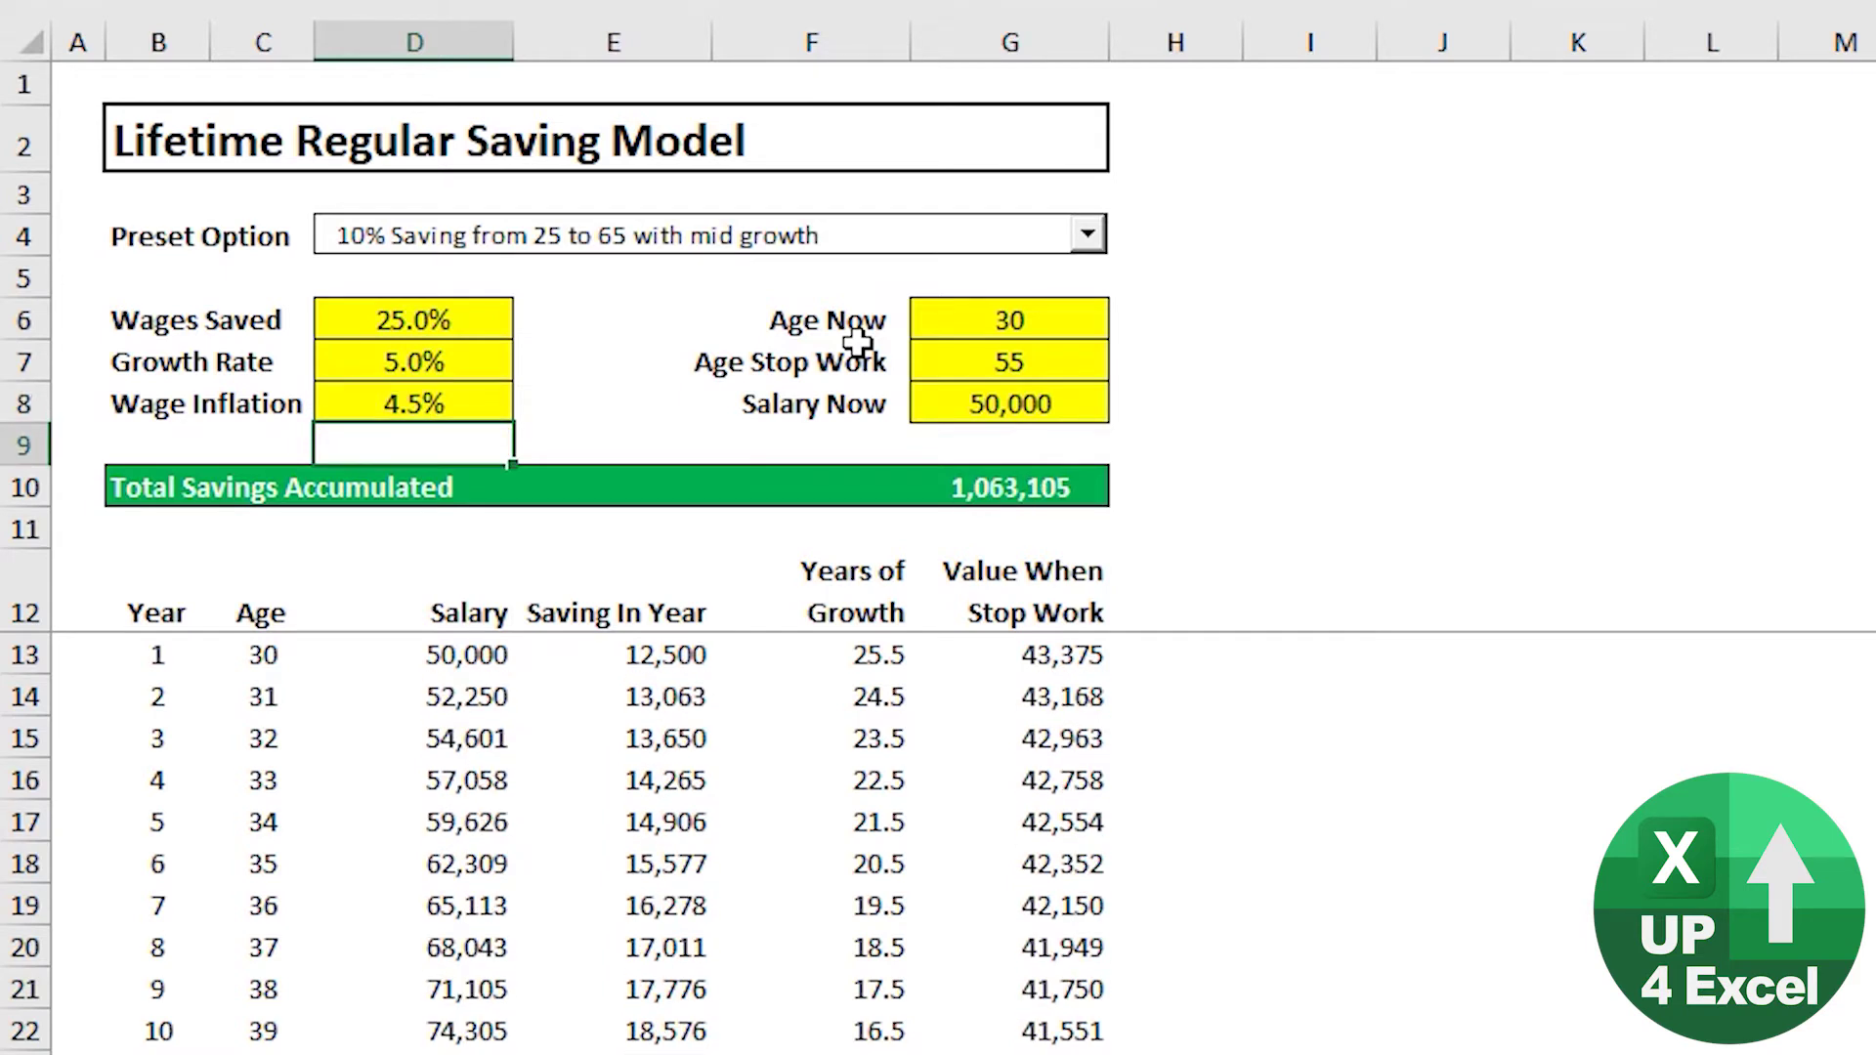
key(Up)
key(shift+Up)
key(shift+Down)
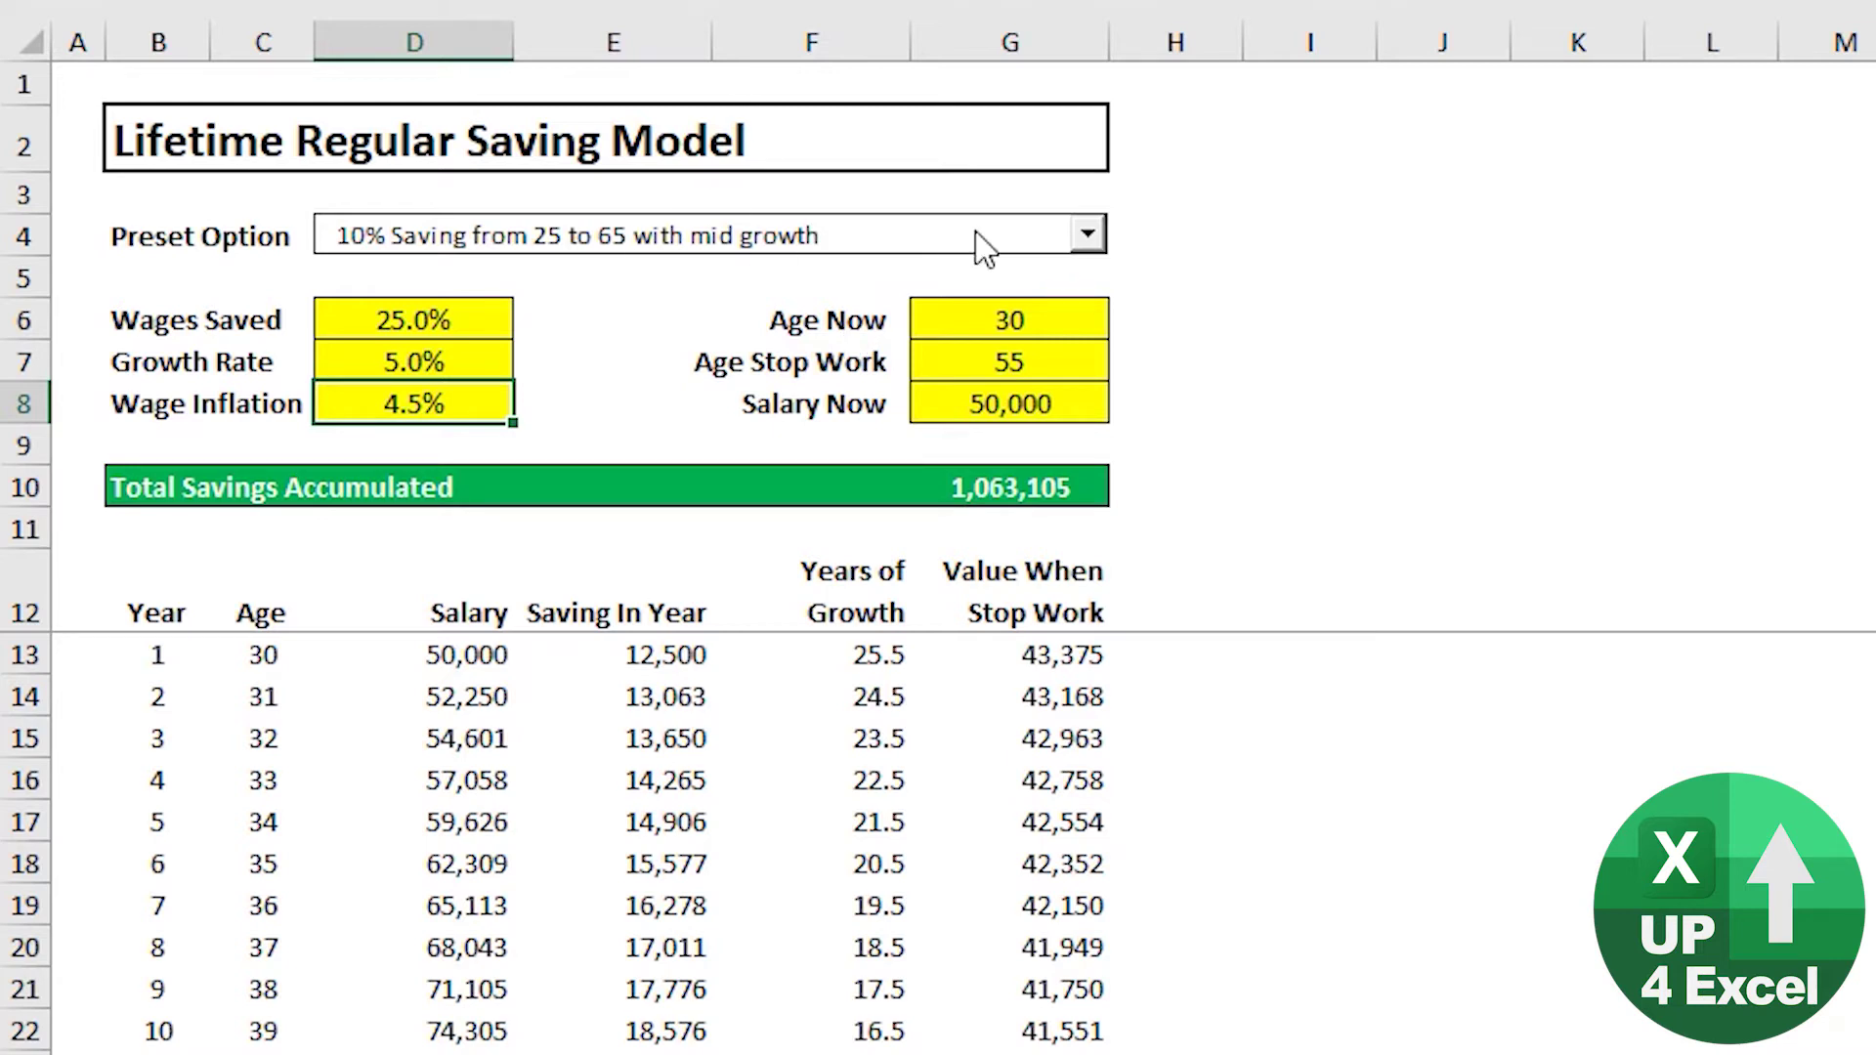
Open the Preset Option list, then the Data tab's What-If Analysis menu.
click(1006, 245)
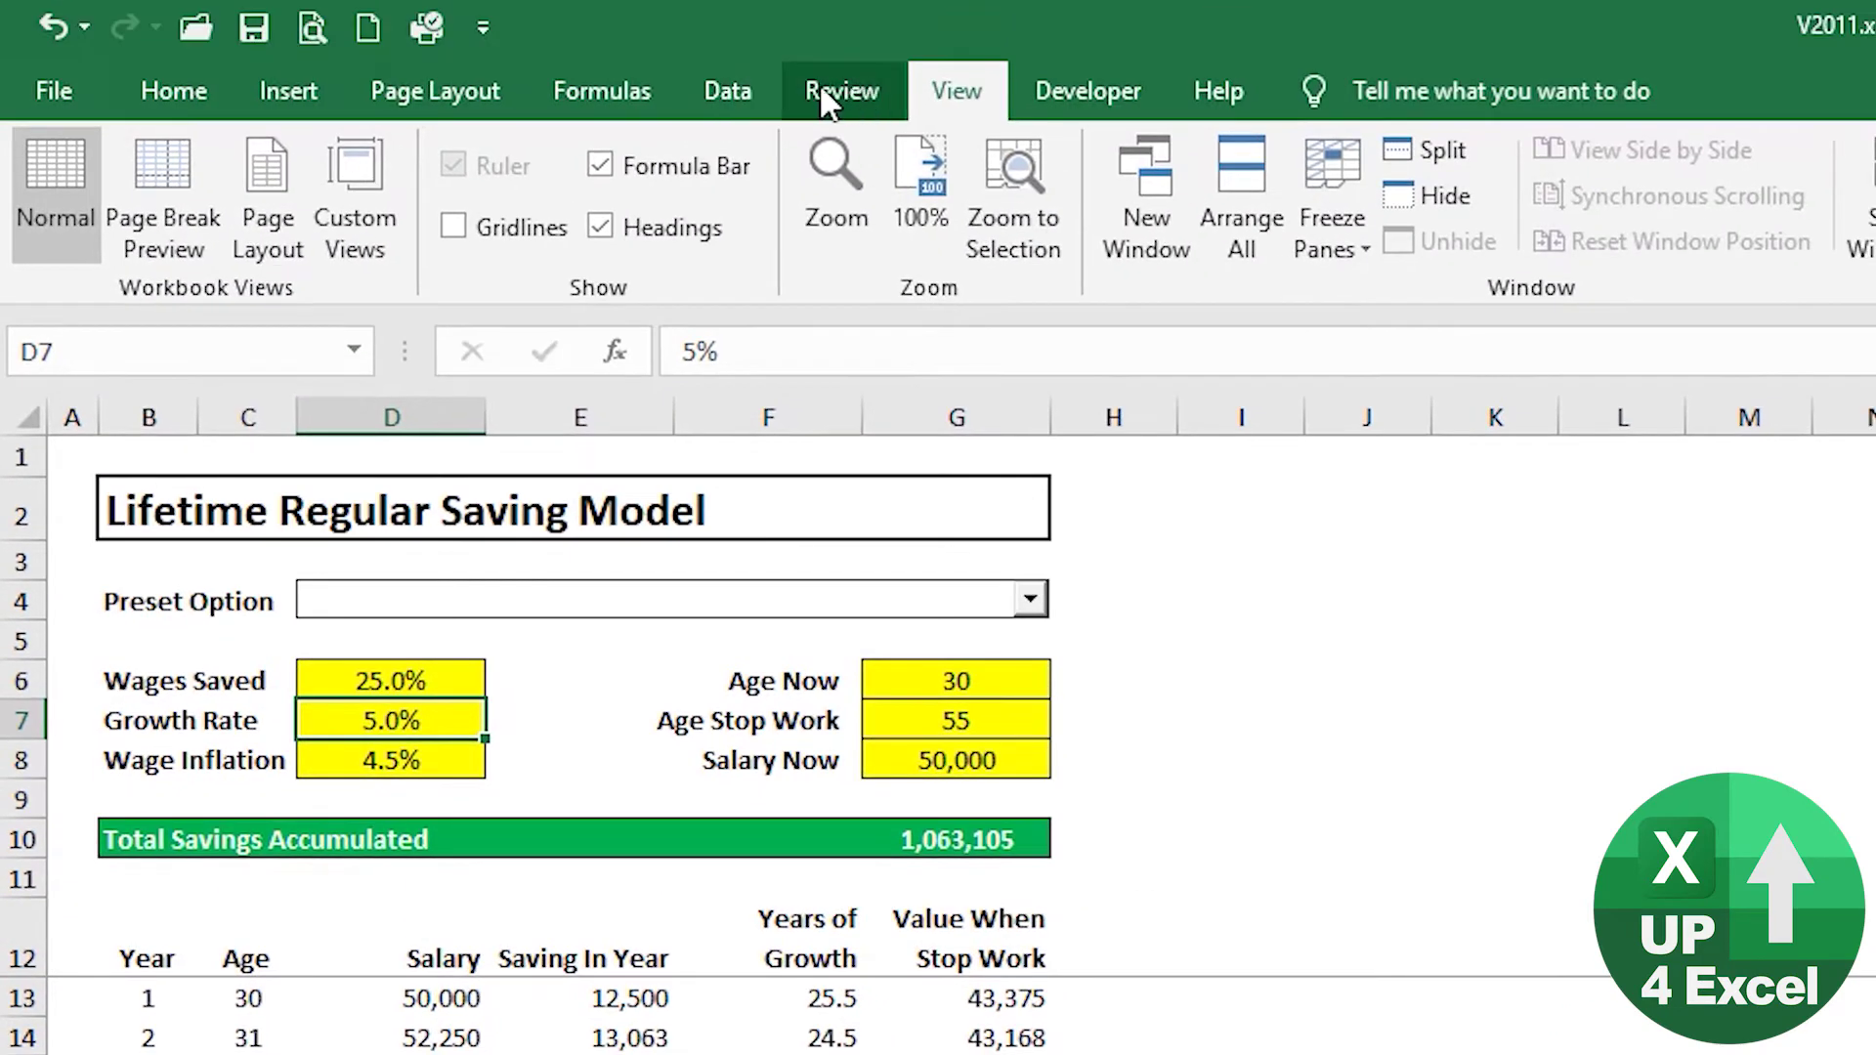
click(725, 91)
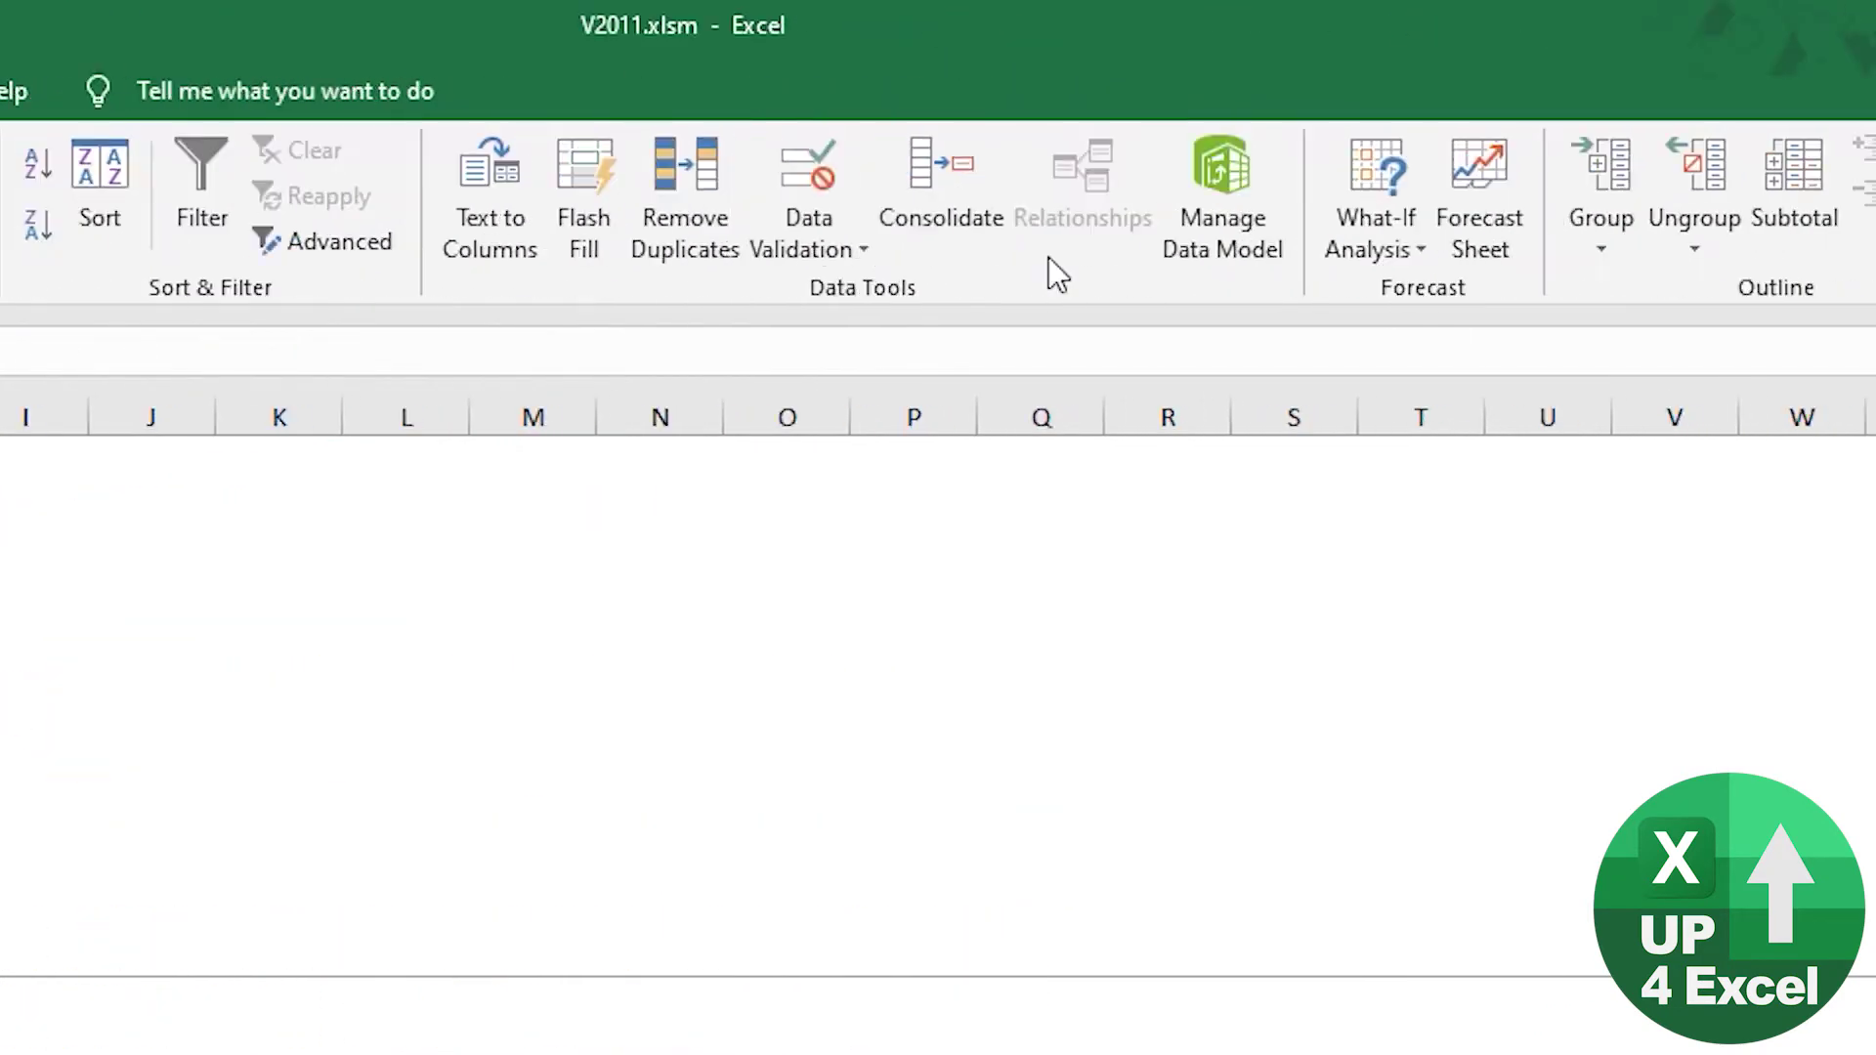
click(1236, 246)
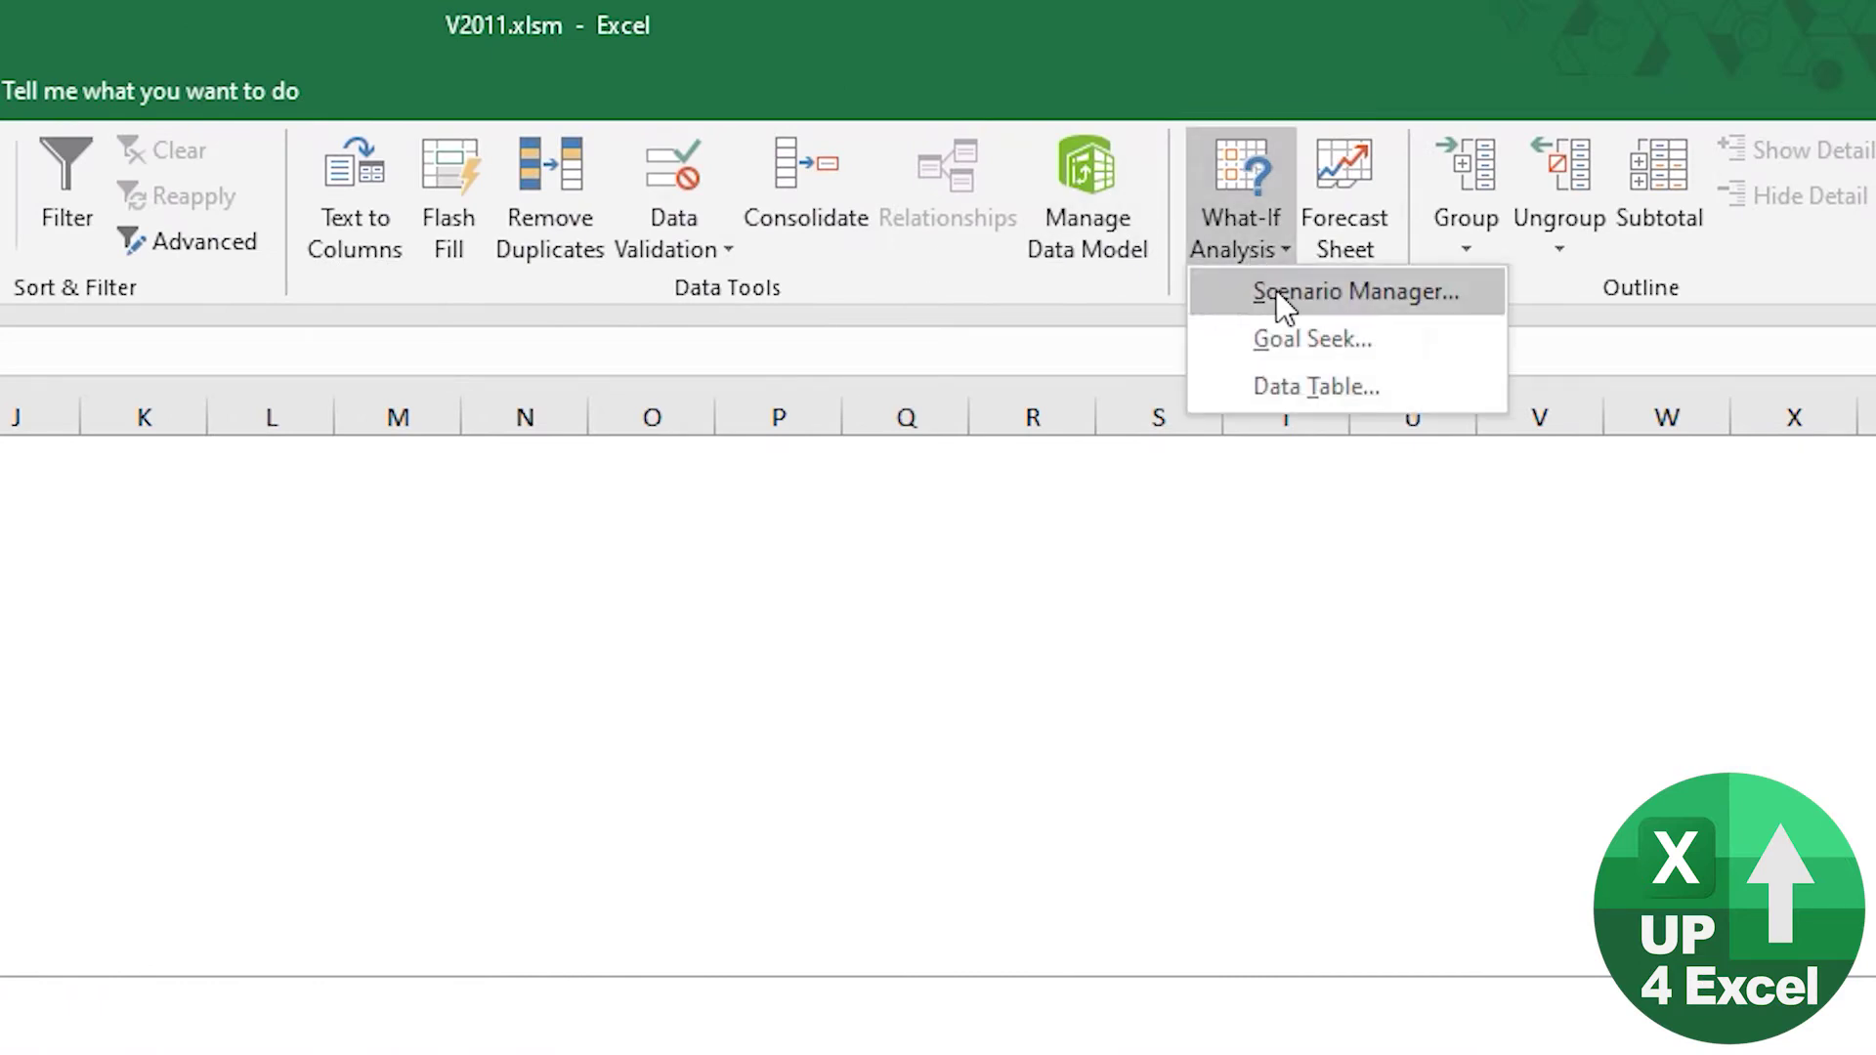
Add a 'Millionaire Plan' scenario with an empty comment and accept its values.
click(1276, 290)
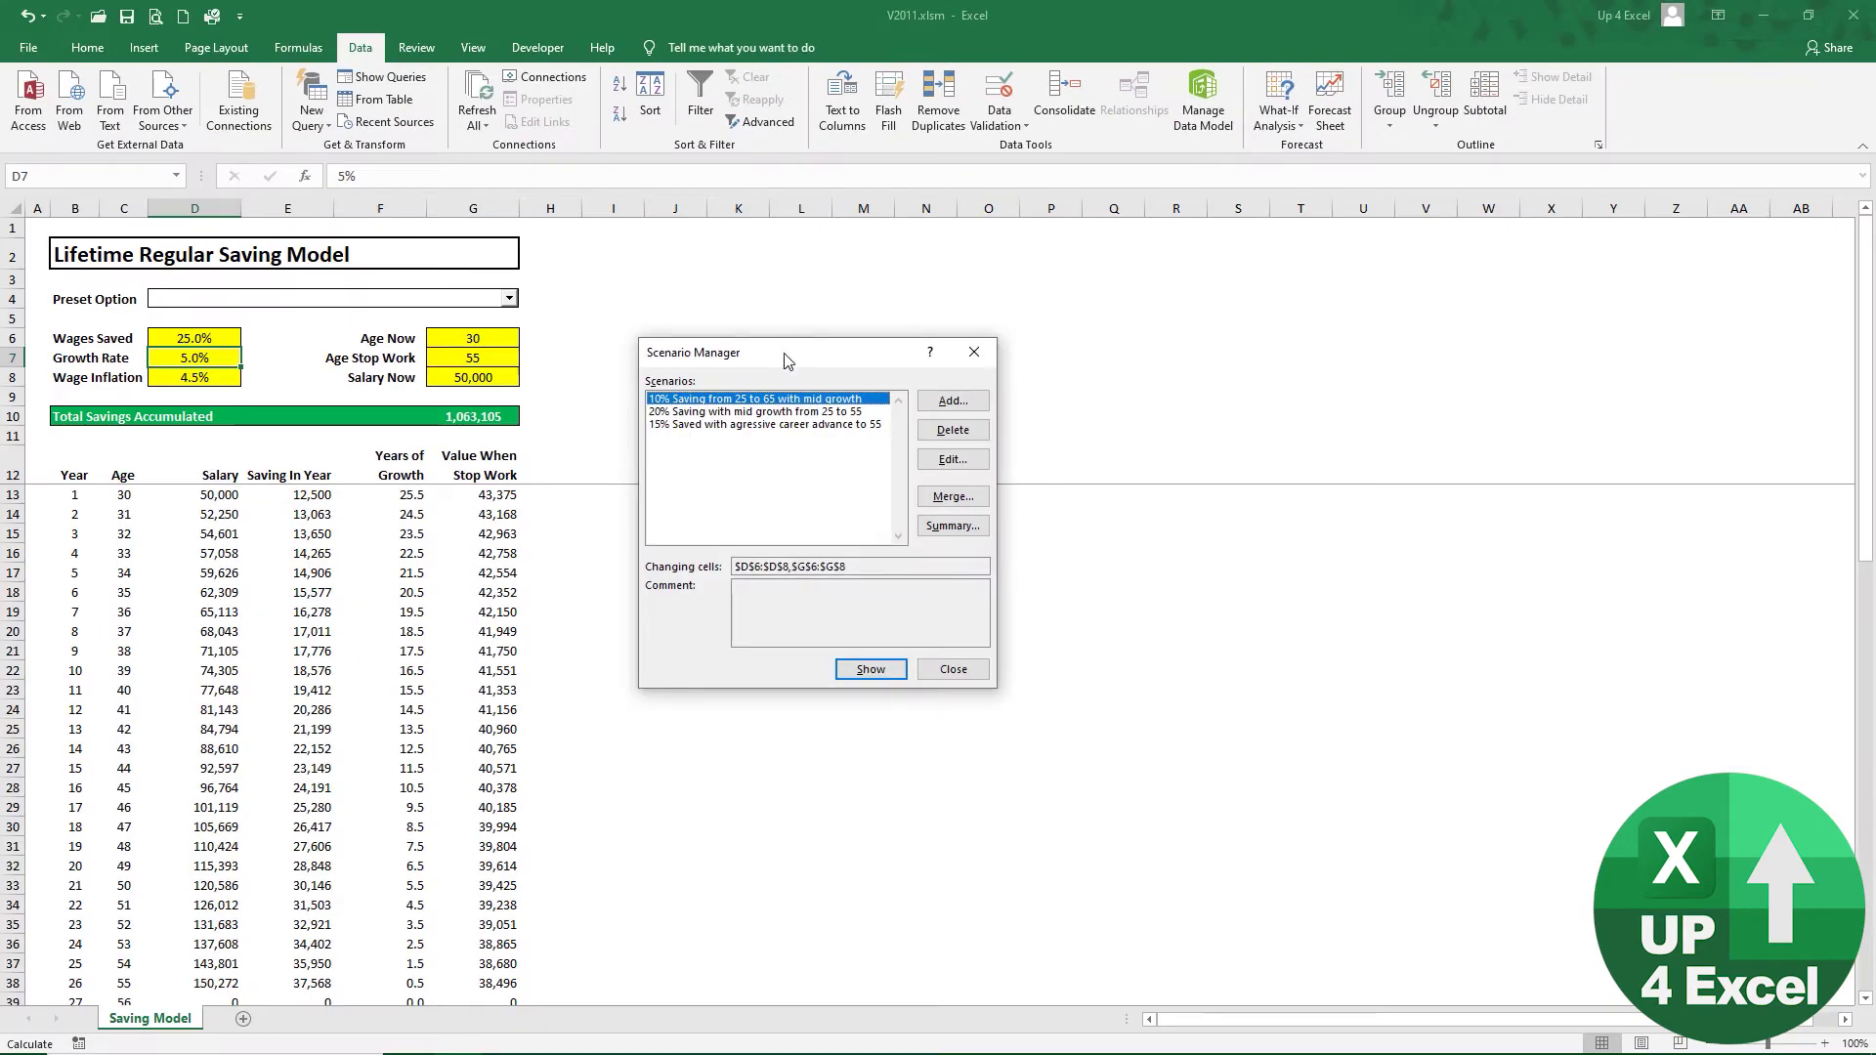
drag(786, 361, 680, 277)
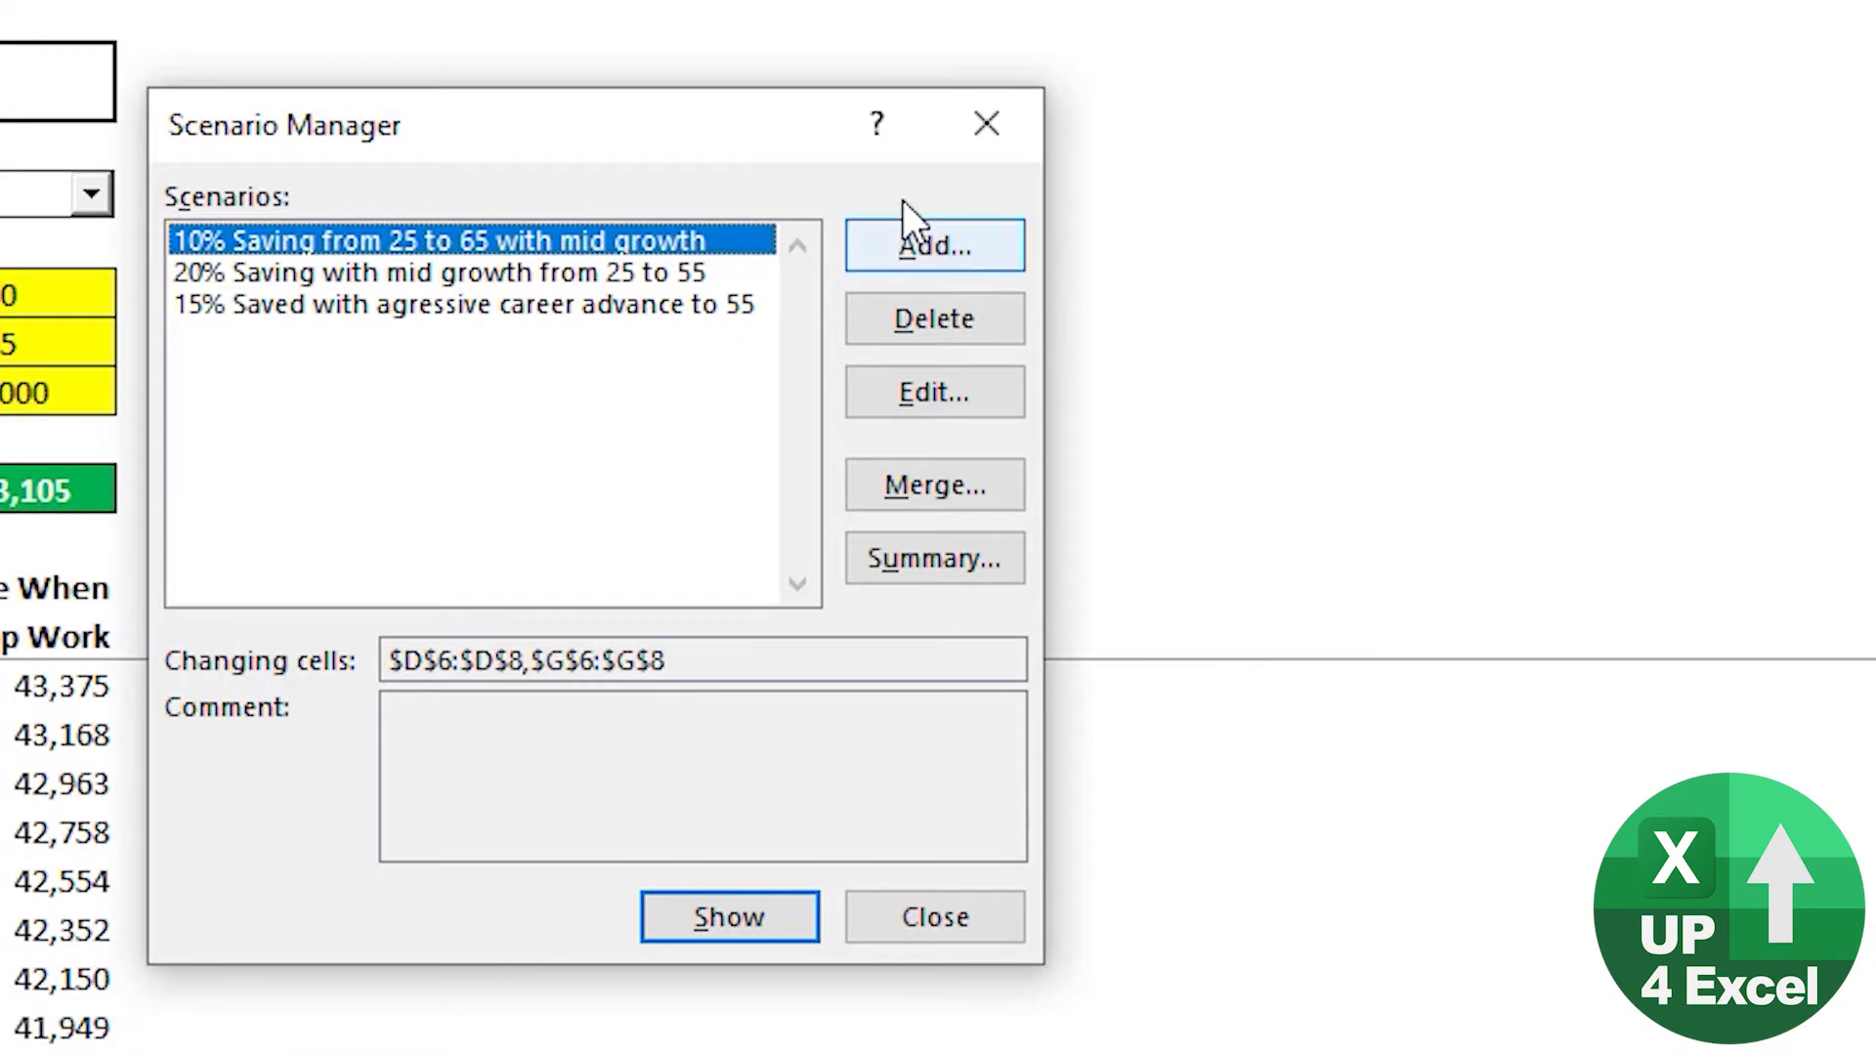
click(932, 244)
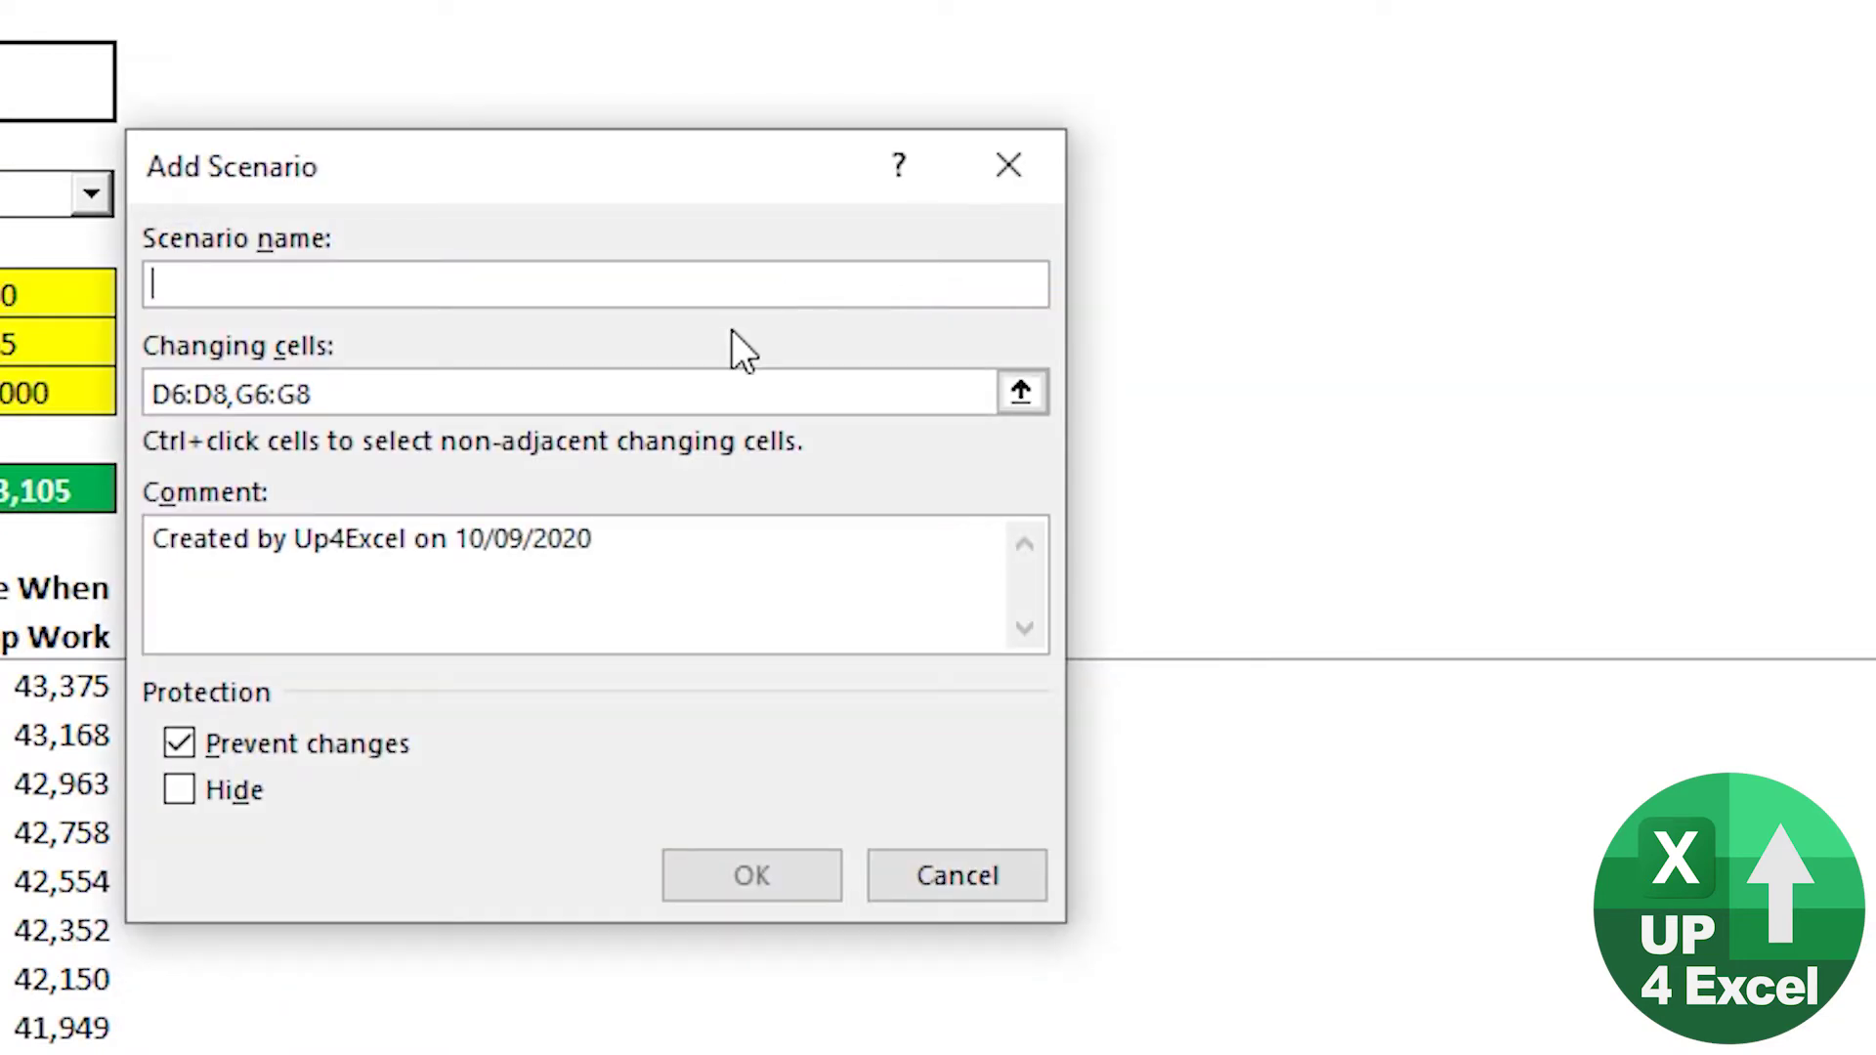
text(Millionaire Plan)
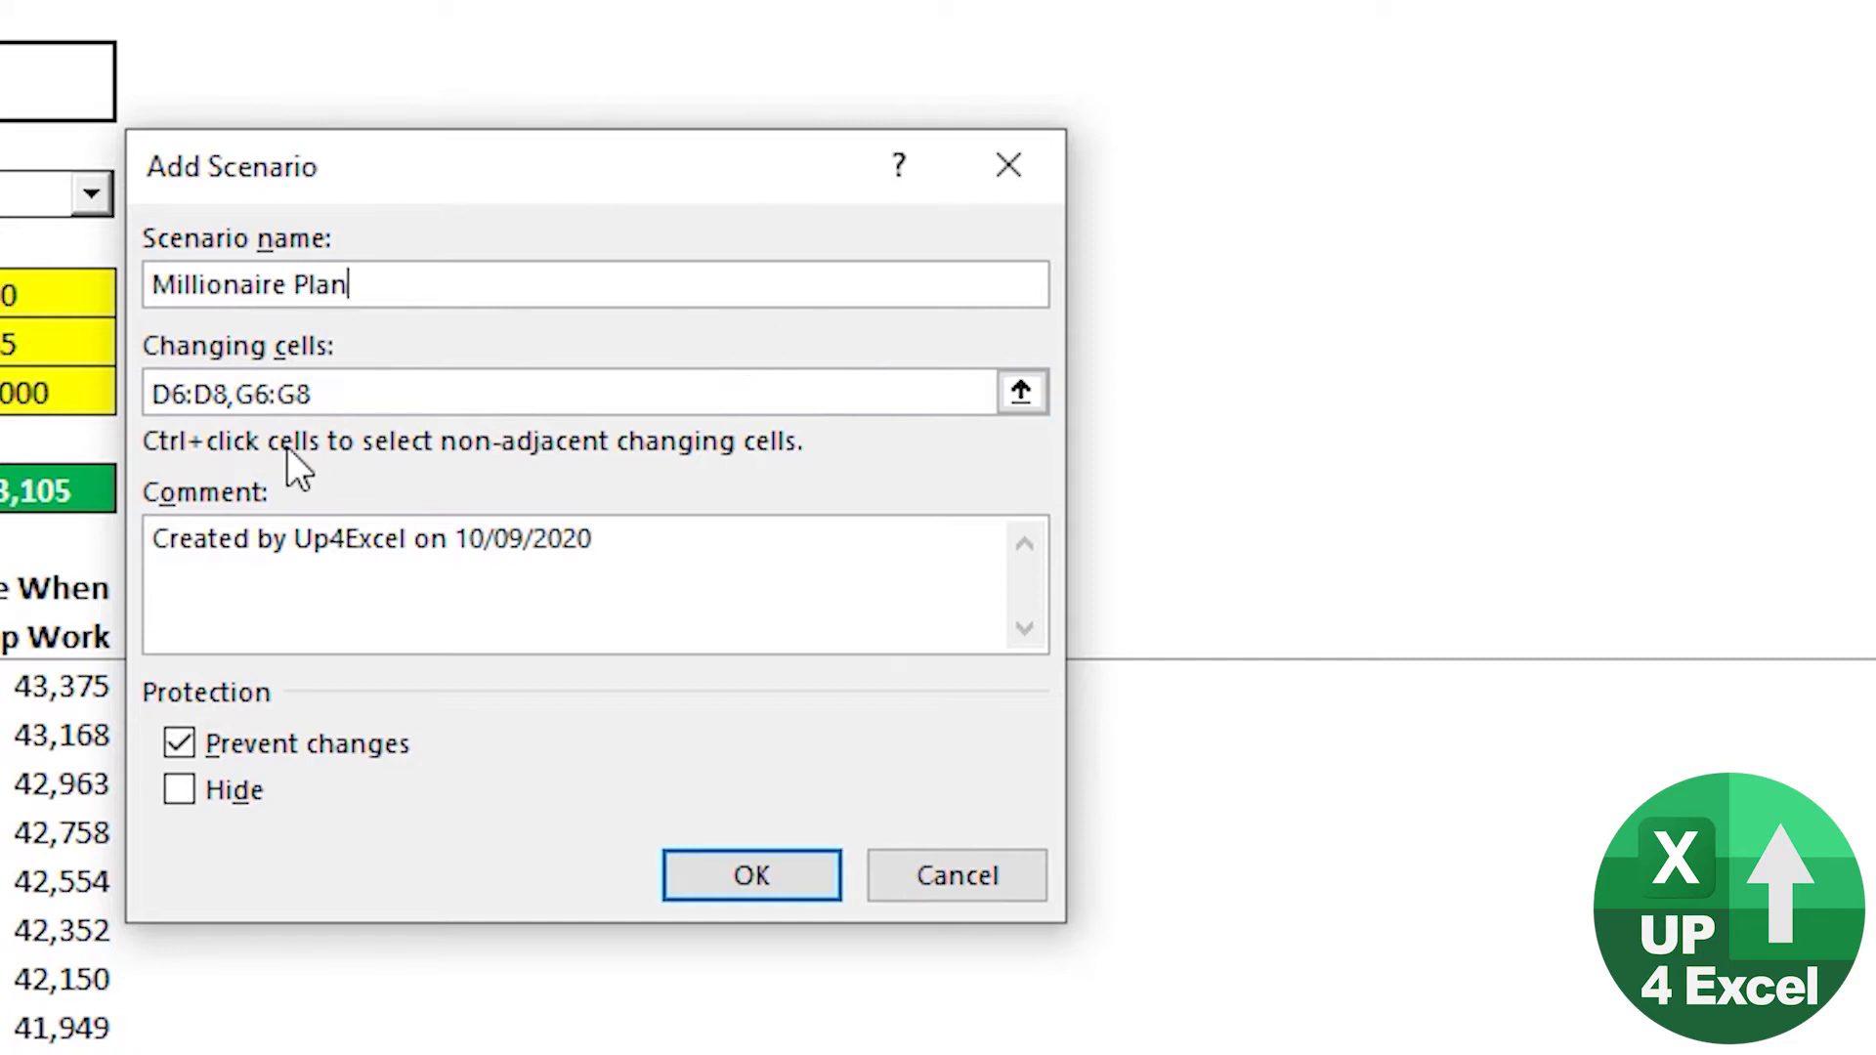
click(373, 406)
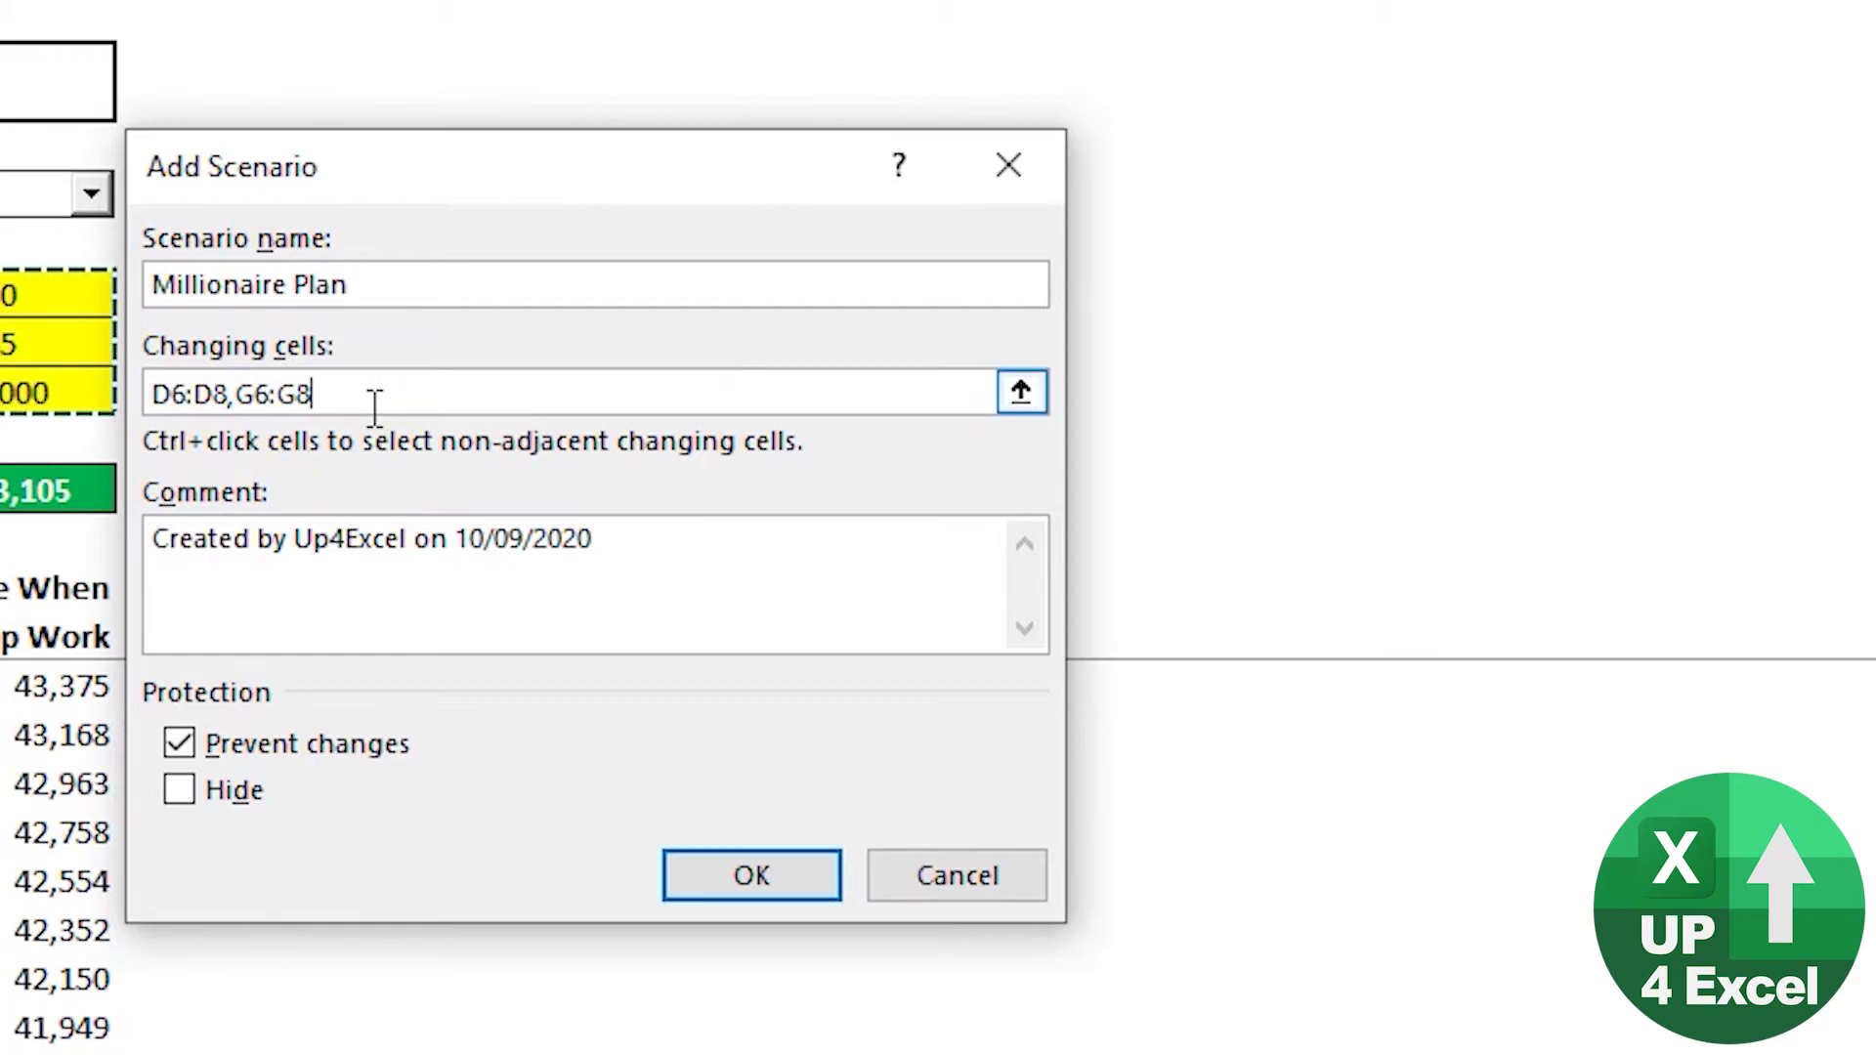
click(670, 548)
drag(670, 547, 65, 500)
key(BackSpace)
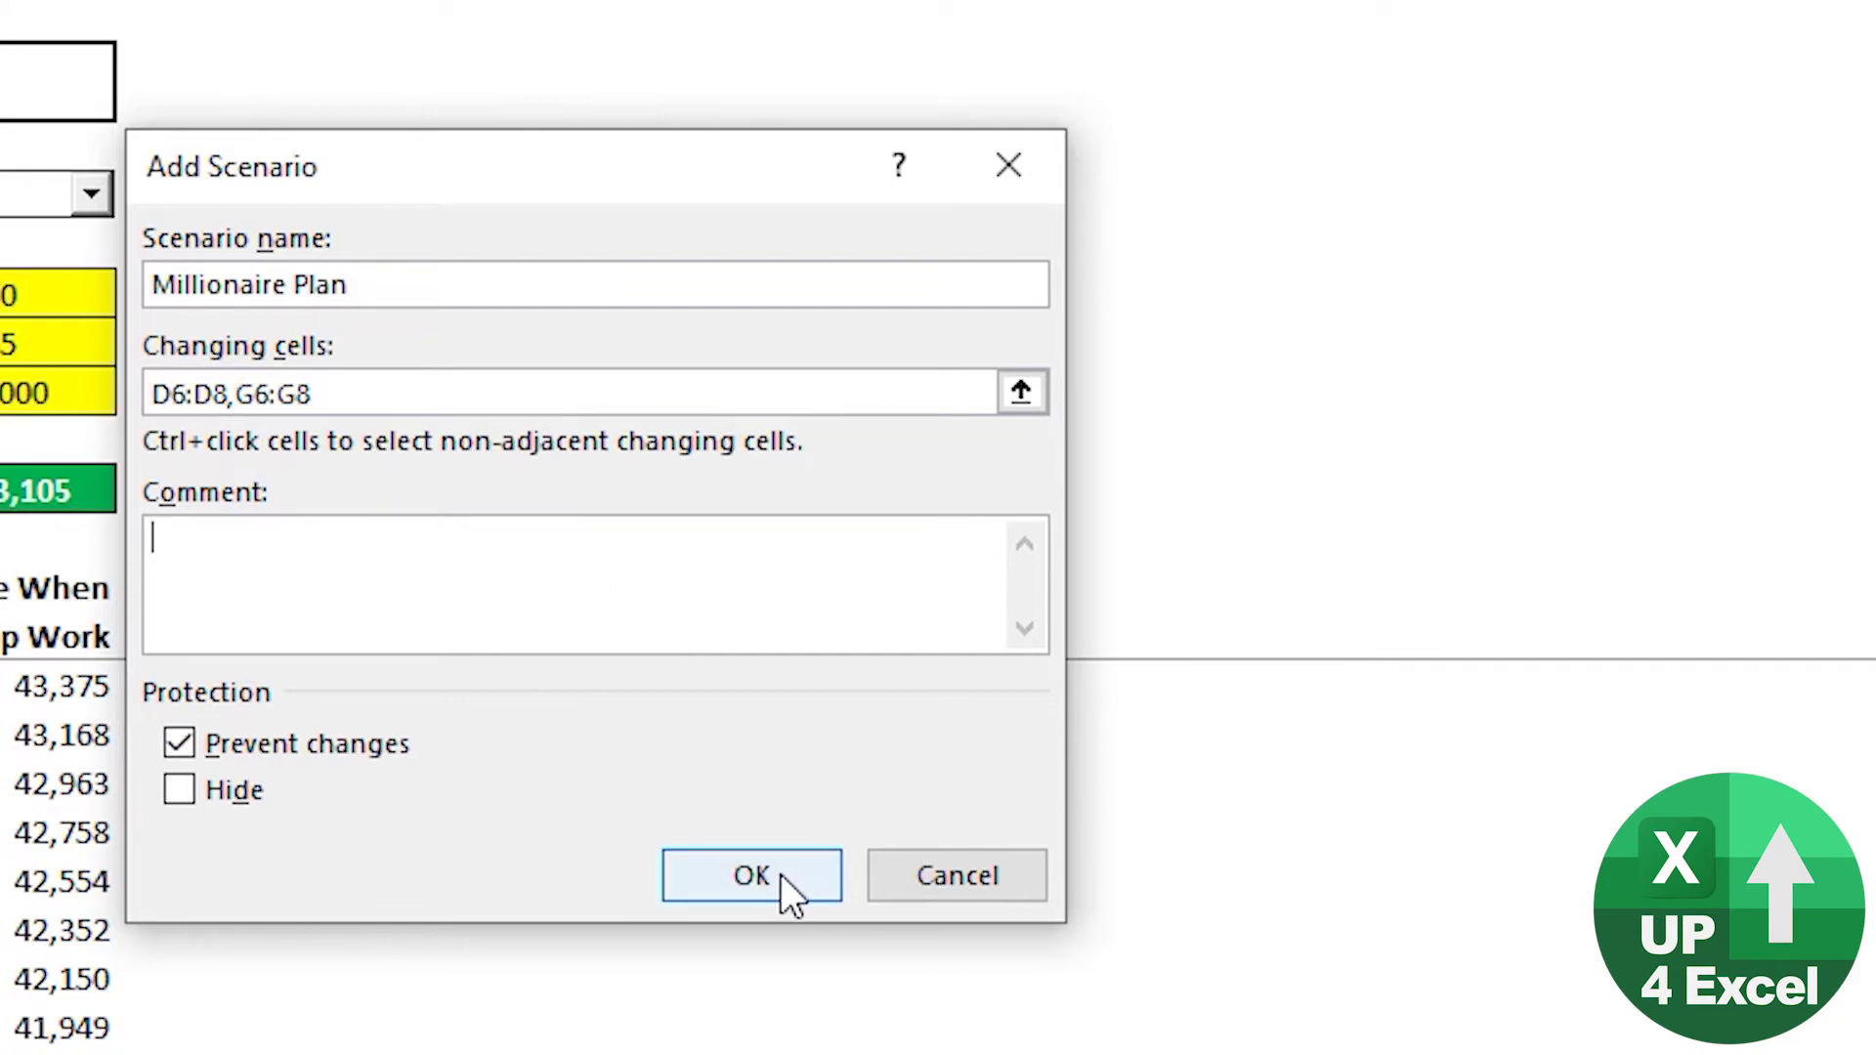
click(782, 876)
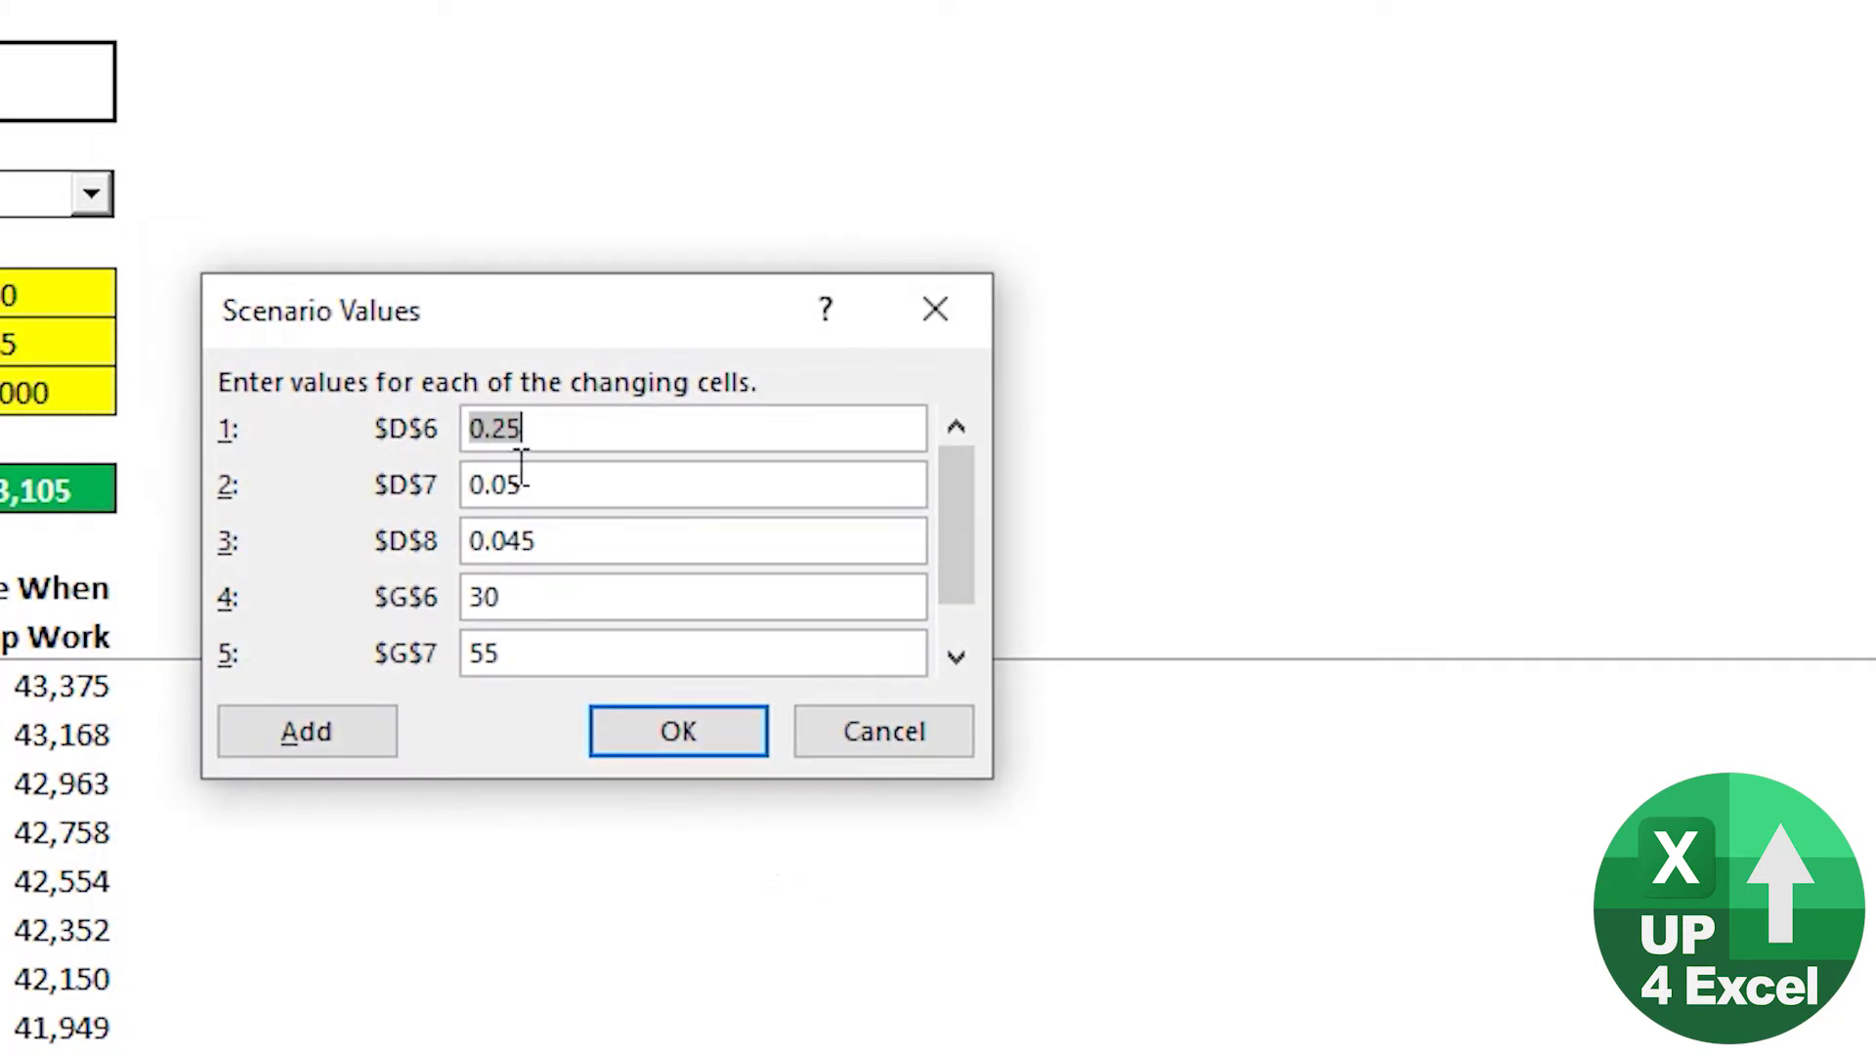
click(666, 733)
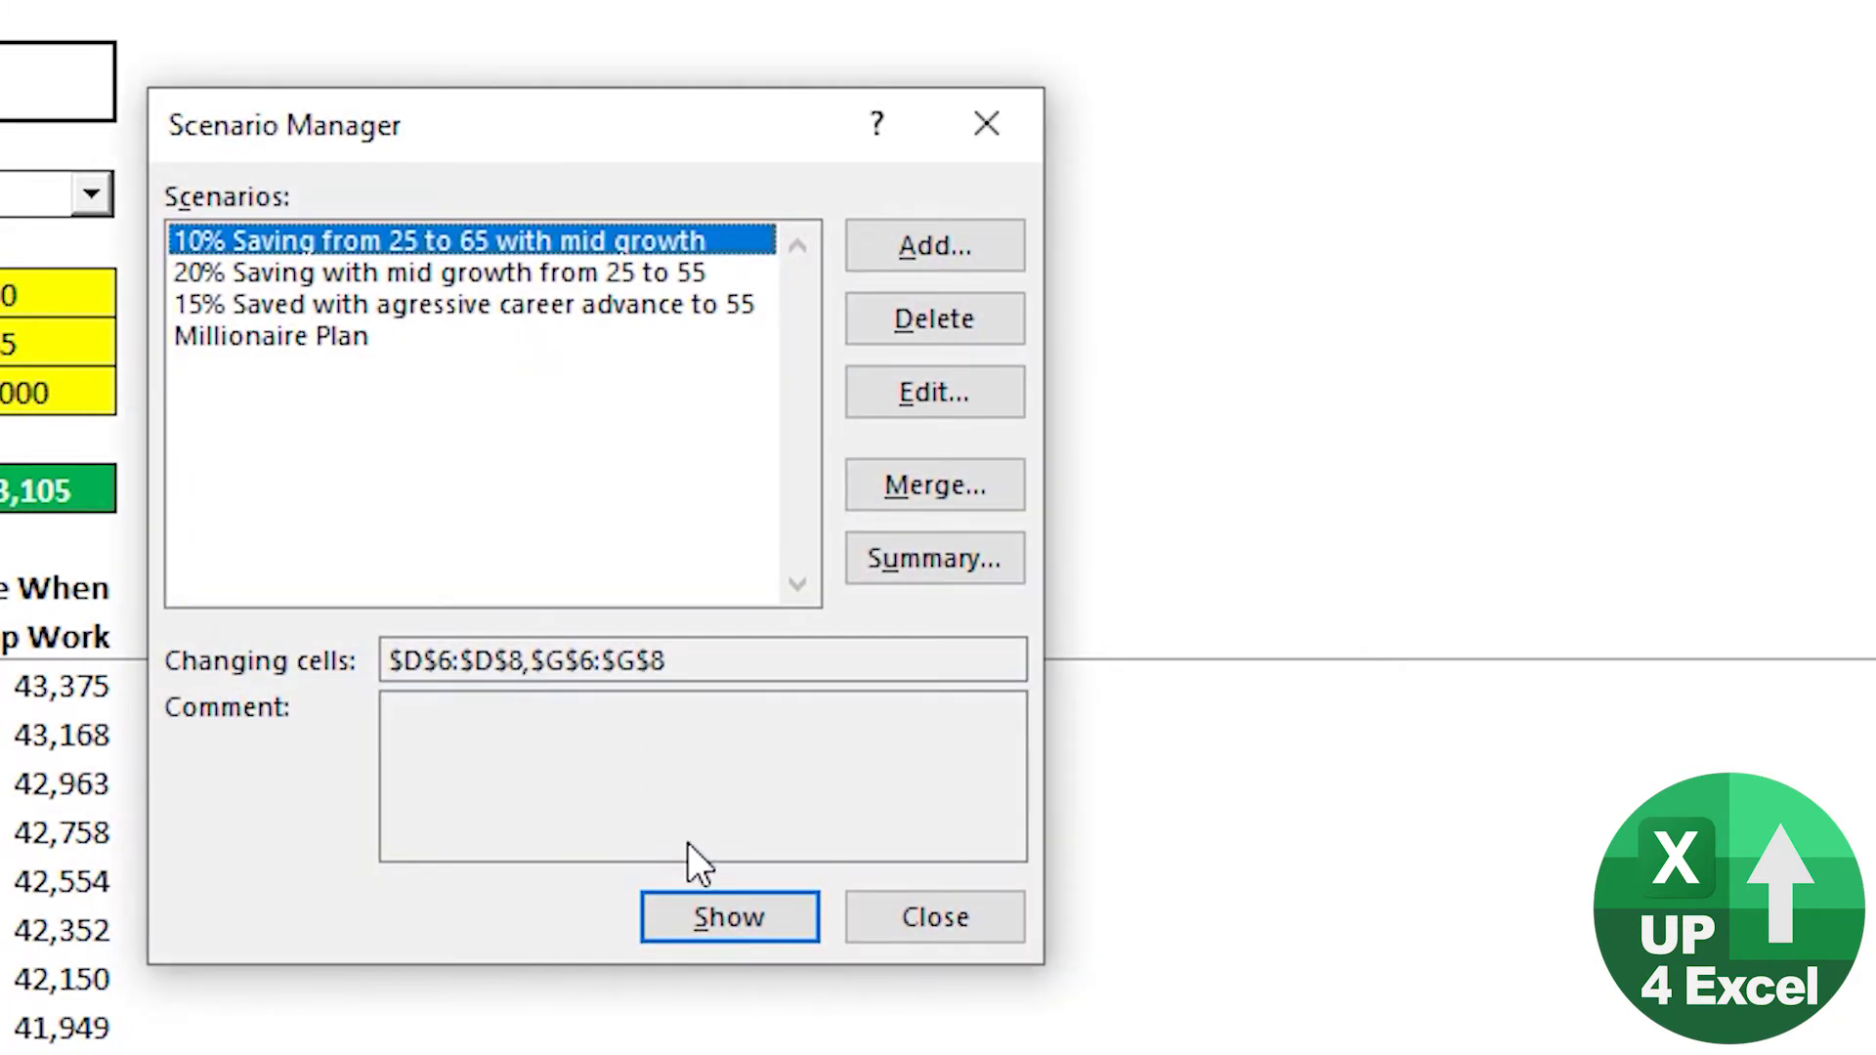
Show the 10%, Millionaire Plan and 15% aggressive career scenarios, ending on 15%.
click(738, 916)
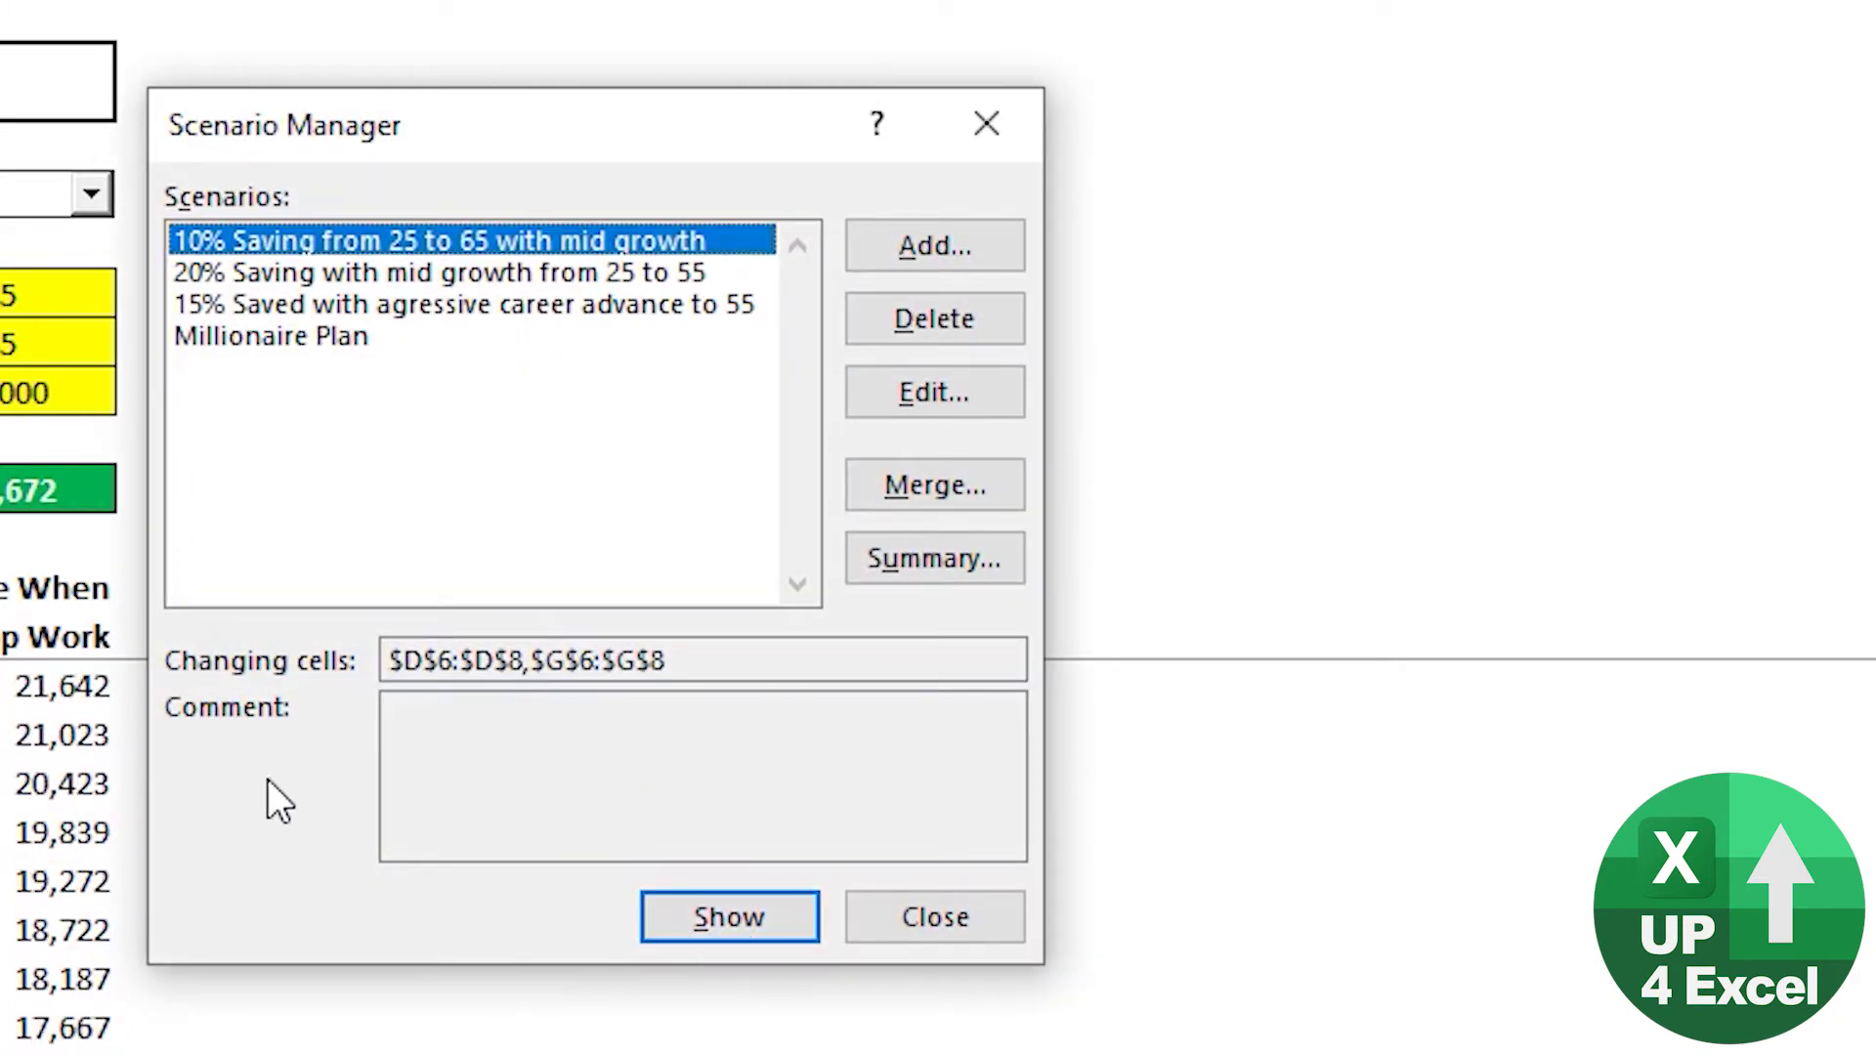
click(379, 342)
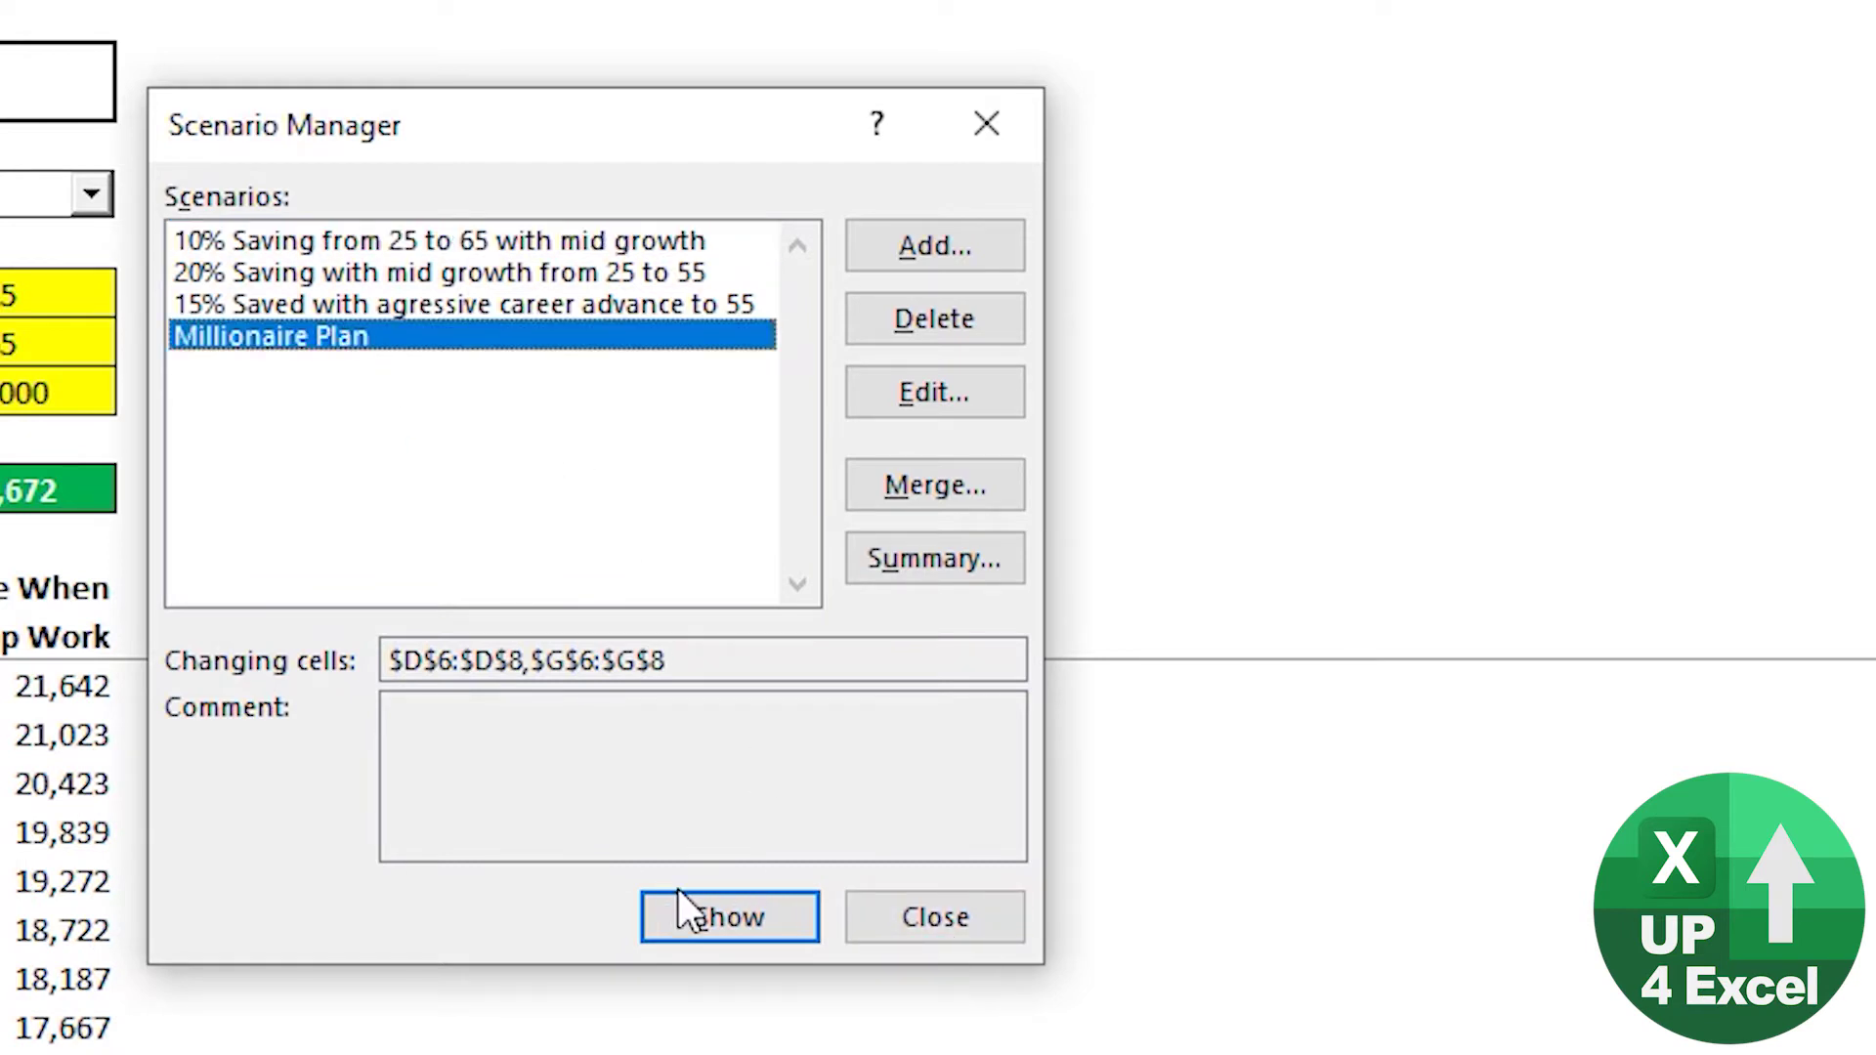
click(743, 917)
click(482, 305)
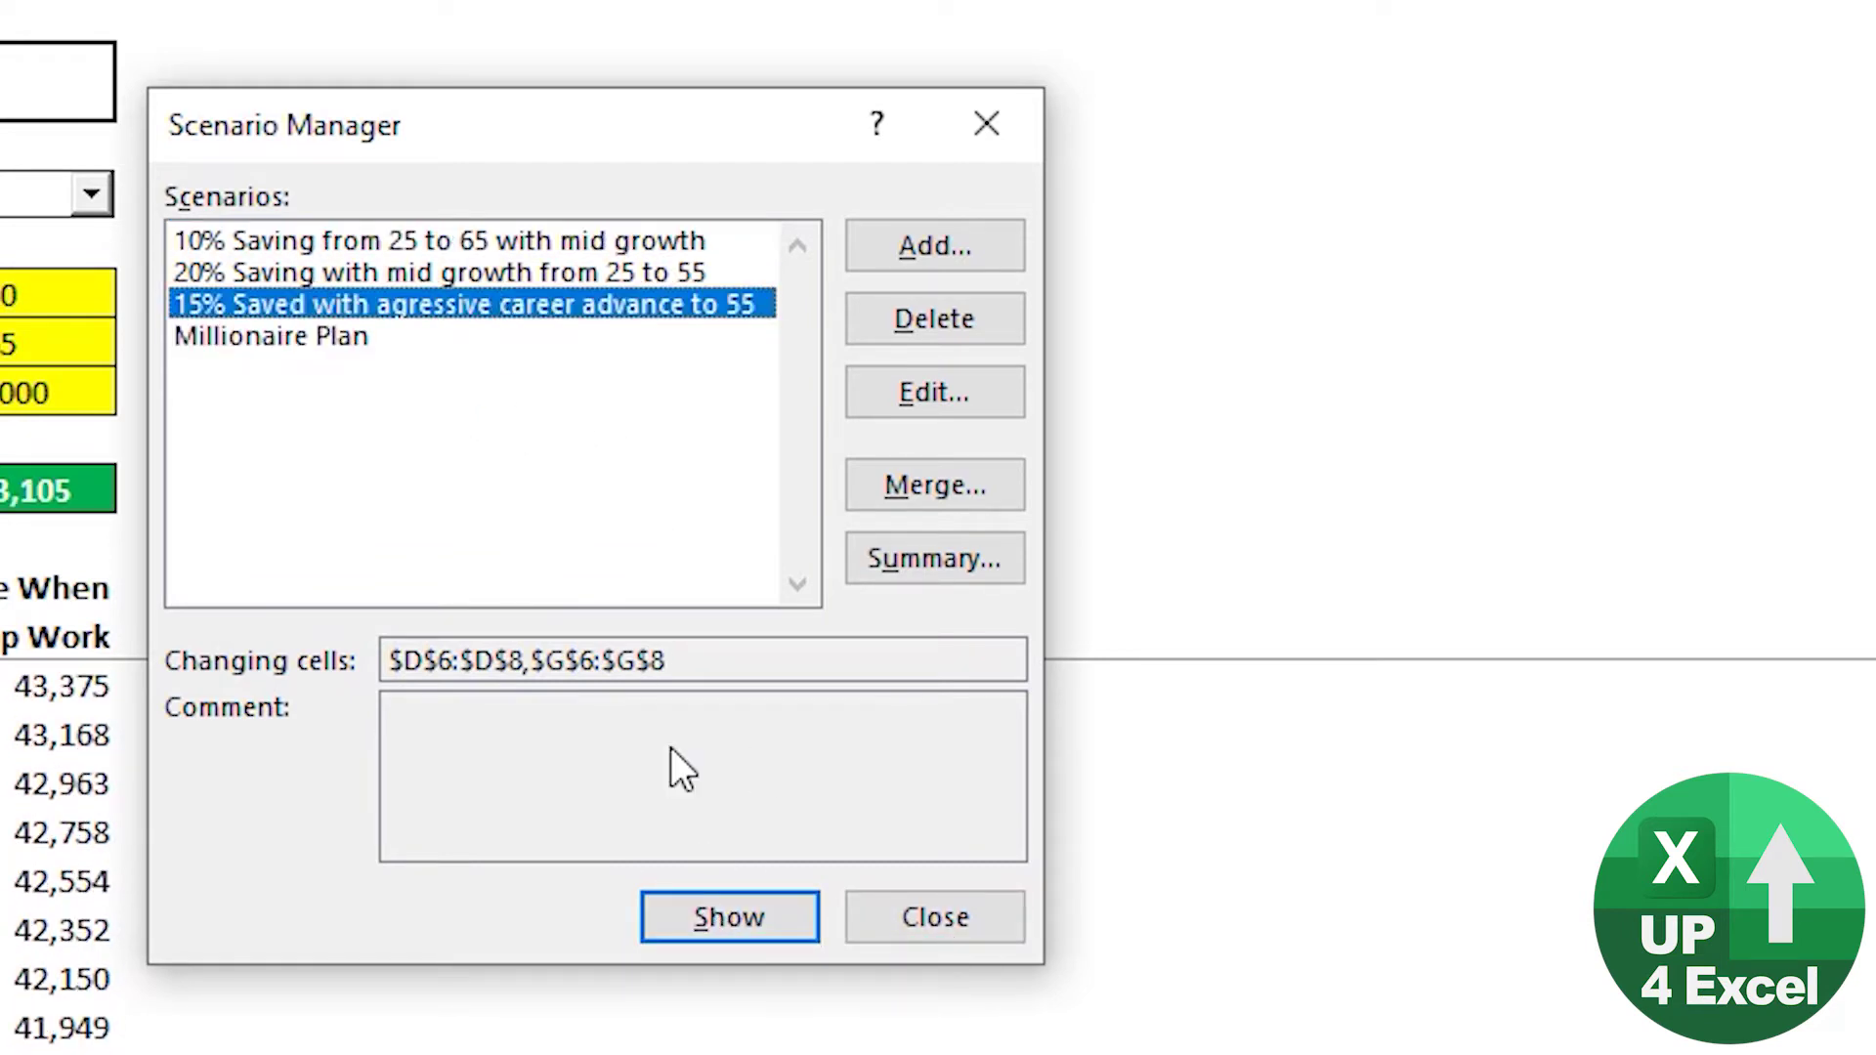
click(719, 904)
click(940, 915)
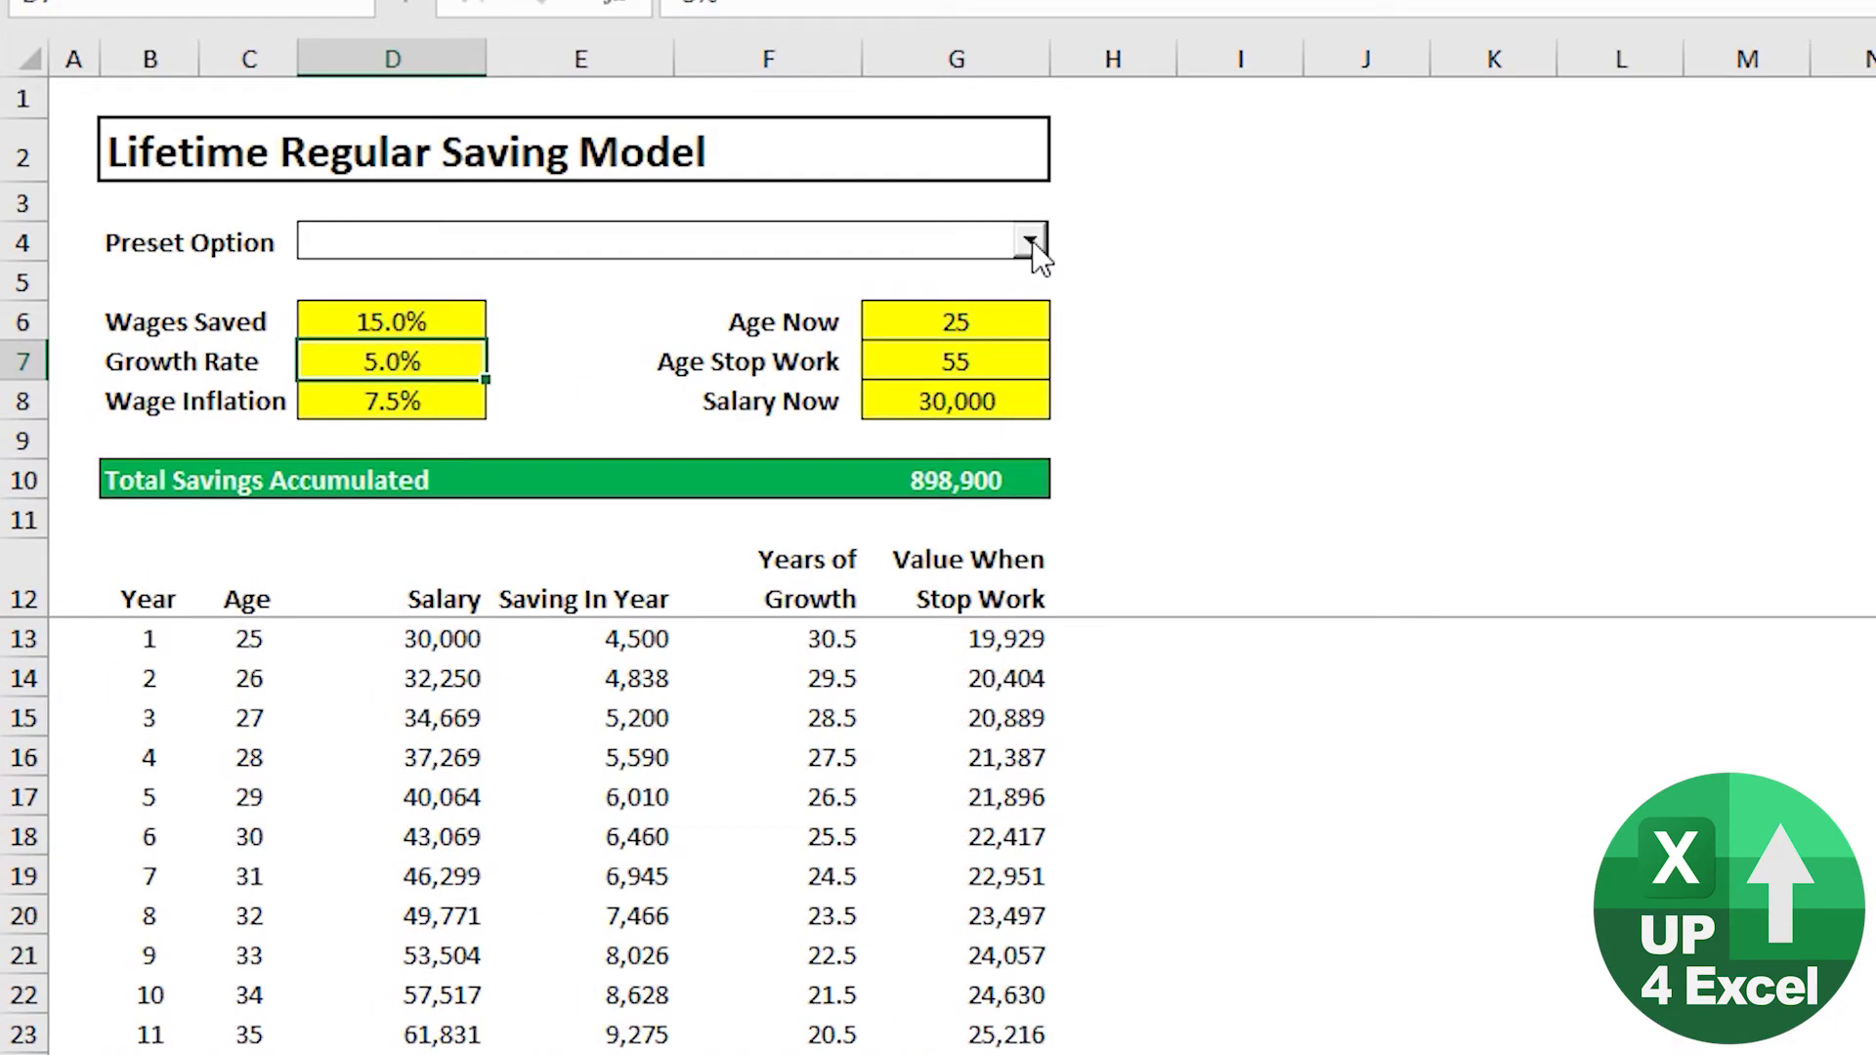
Choose Millionaire Plan from the Preset Option combo box in row 4.
click(509, 298)
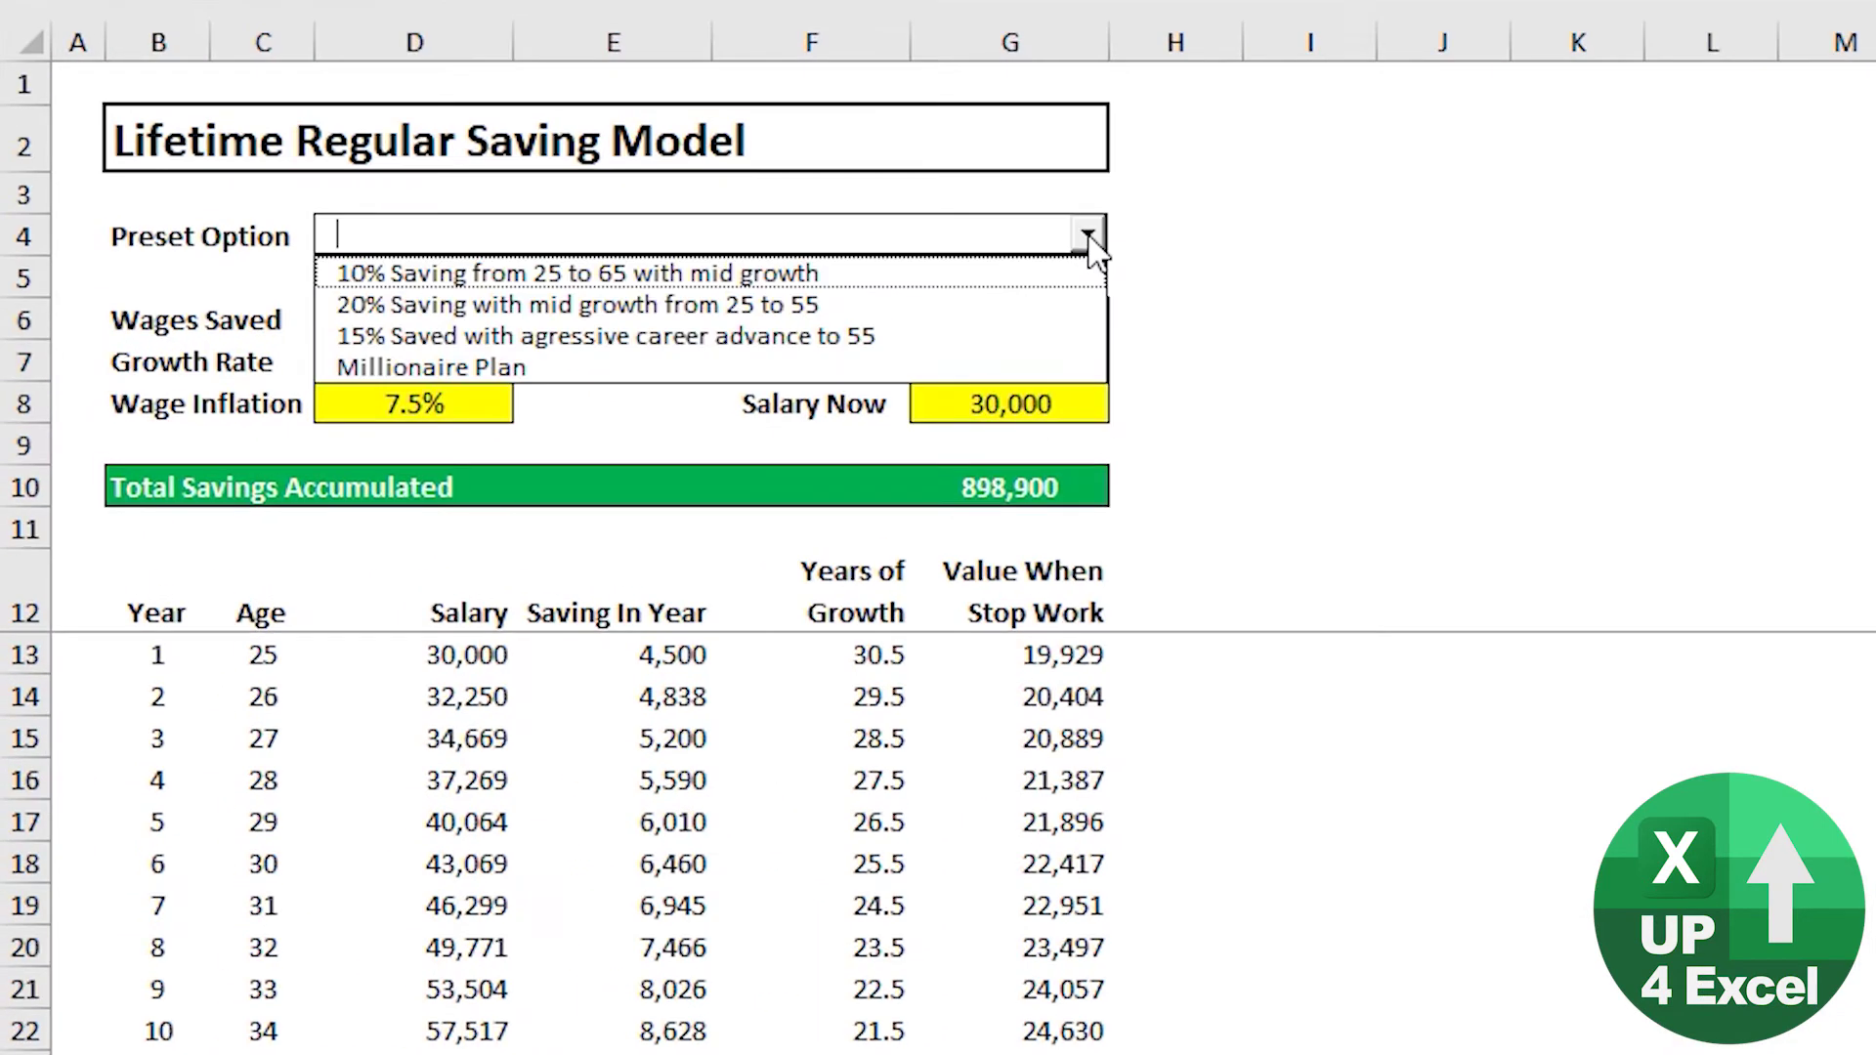
click(860, 368)
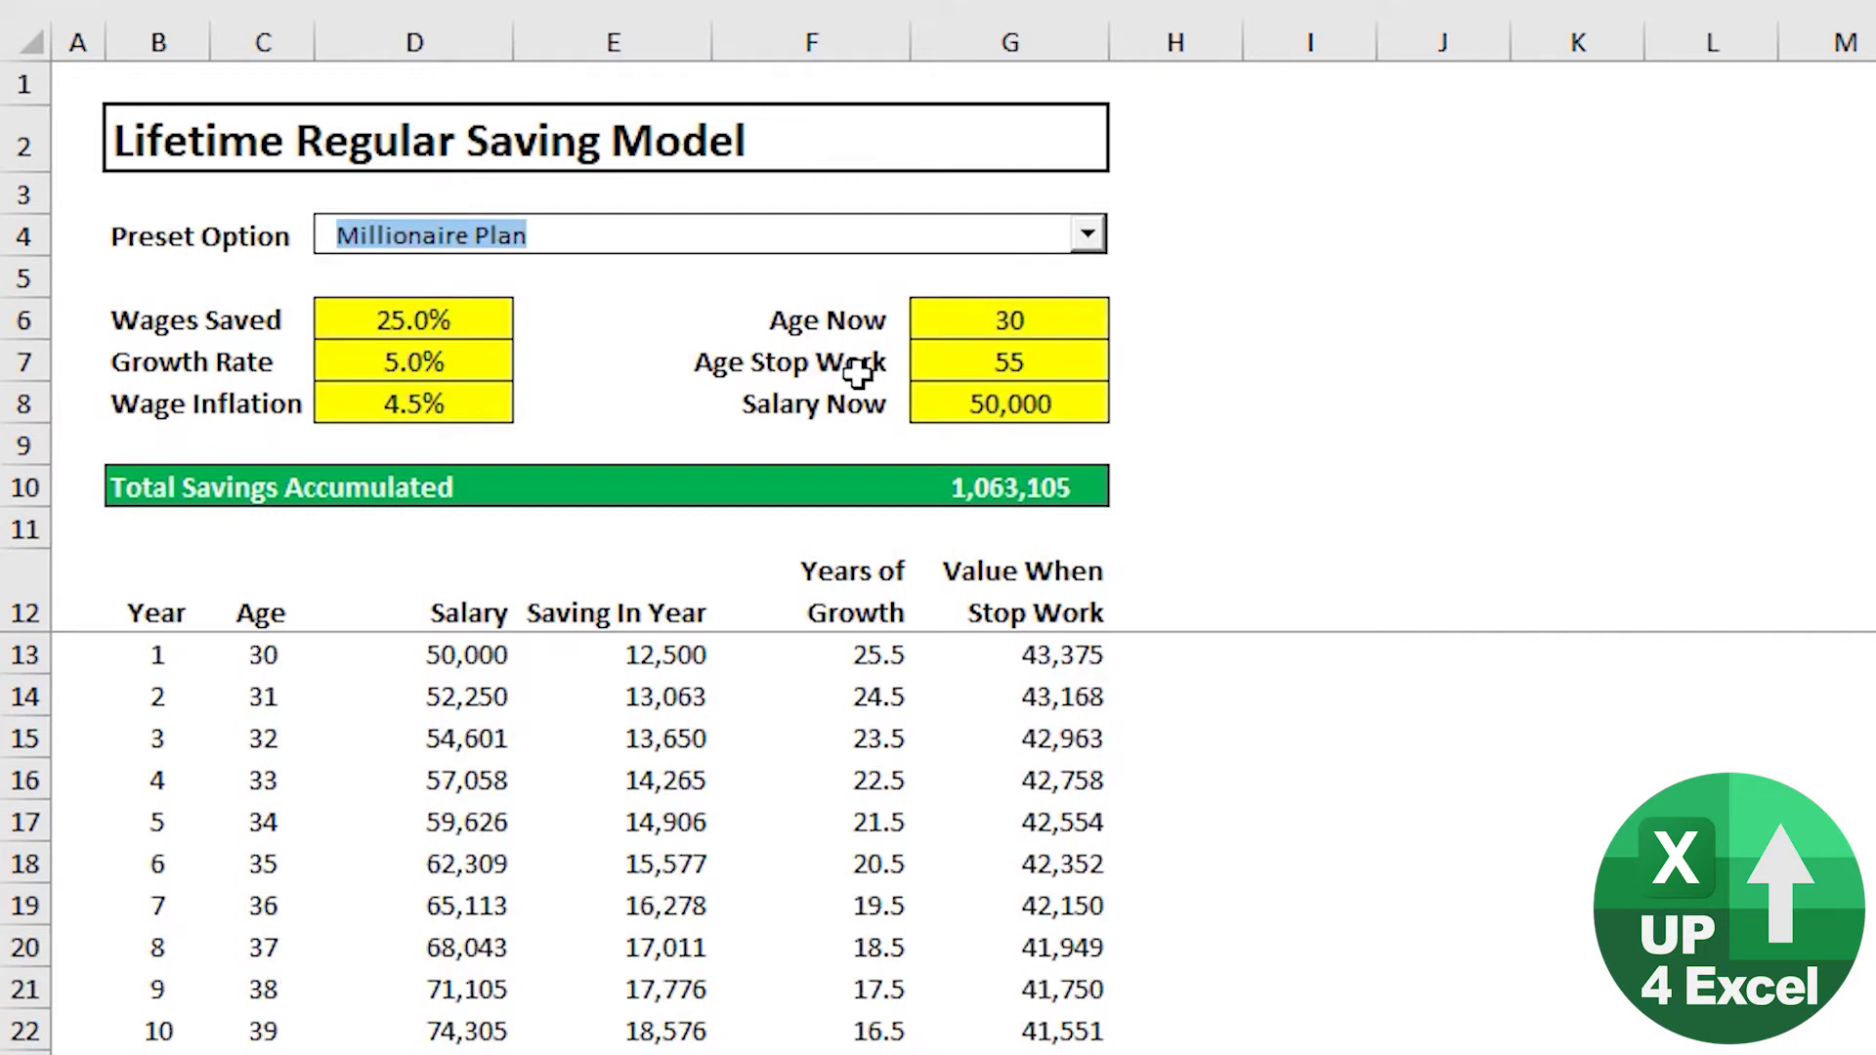
click(766, 376)
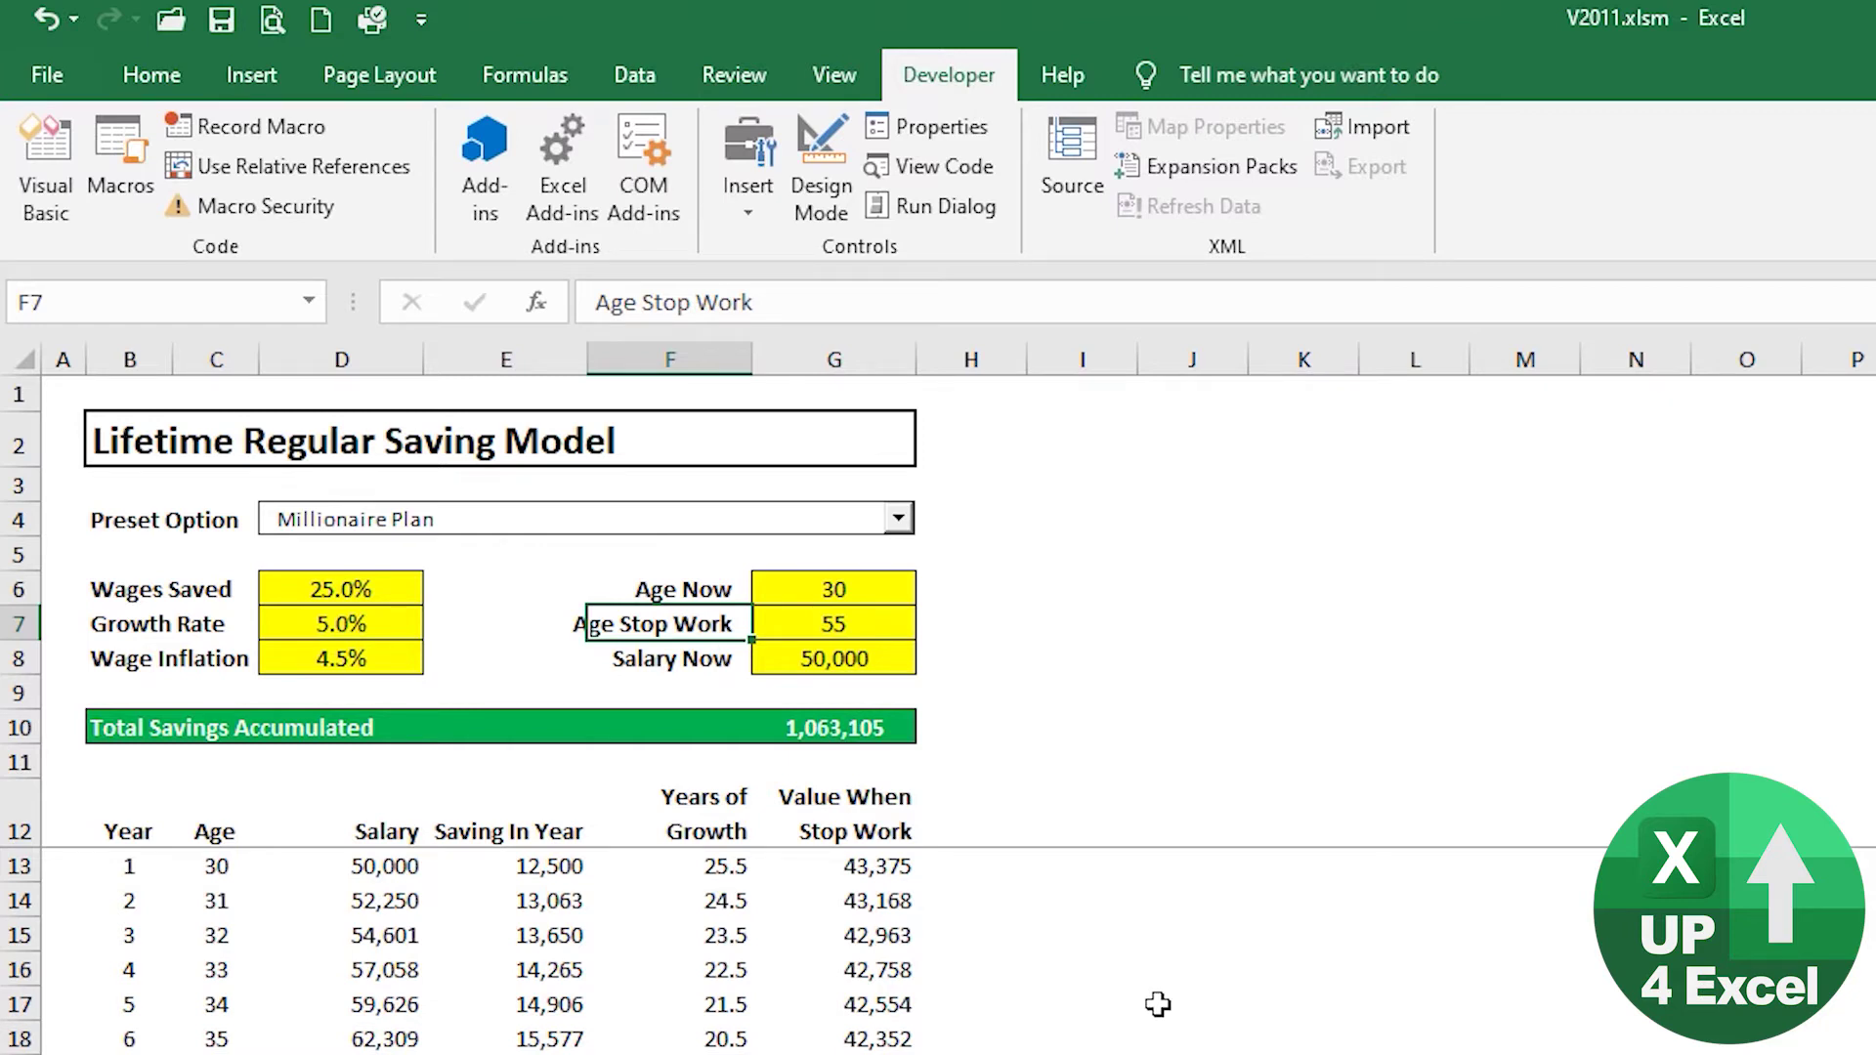
click(419, 19)
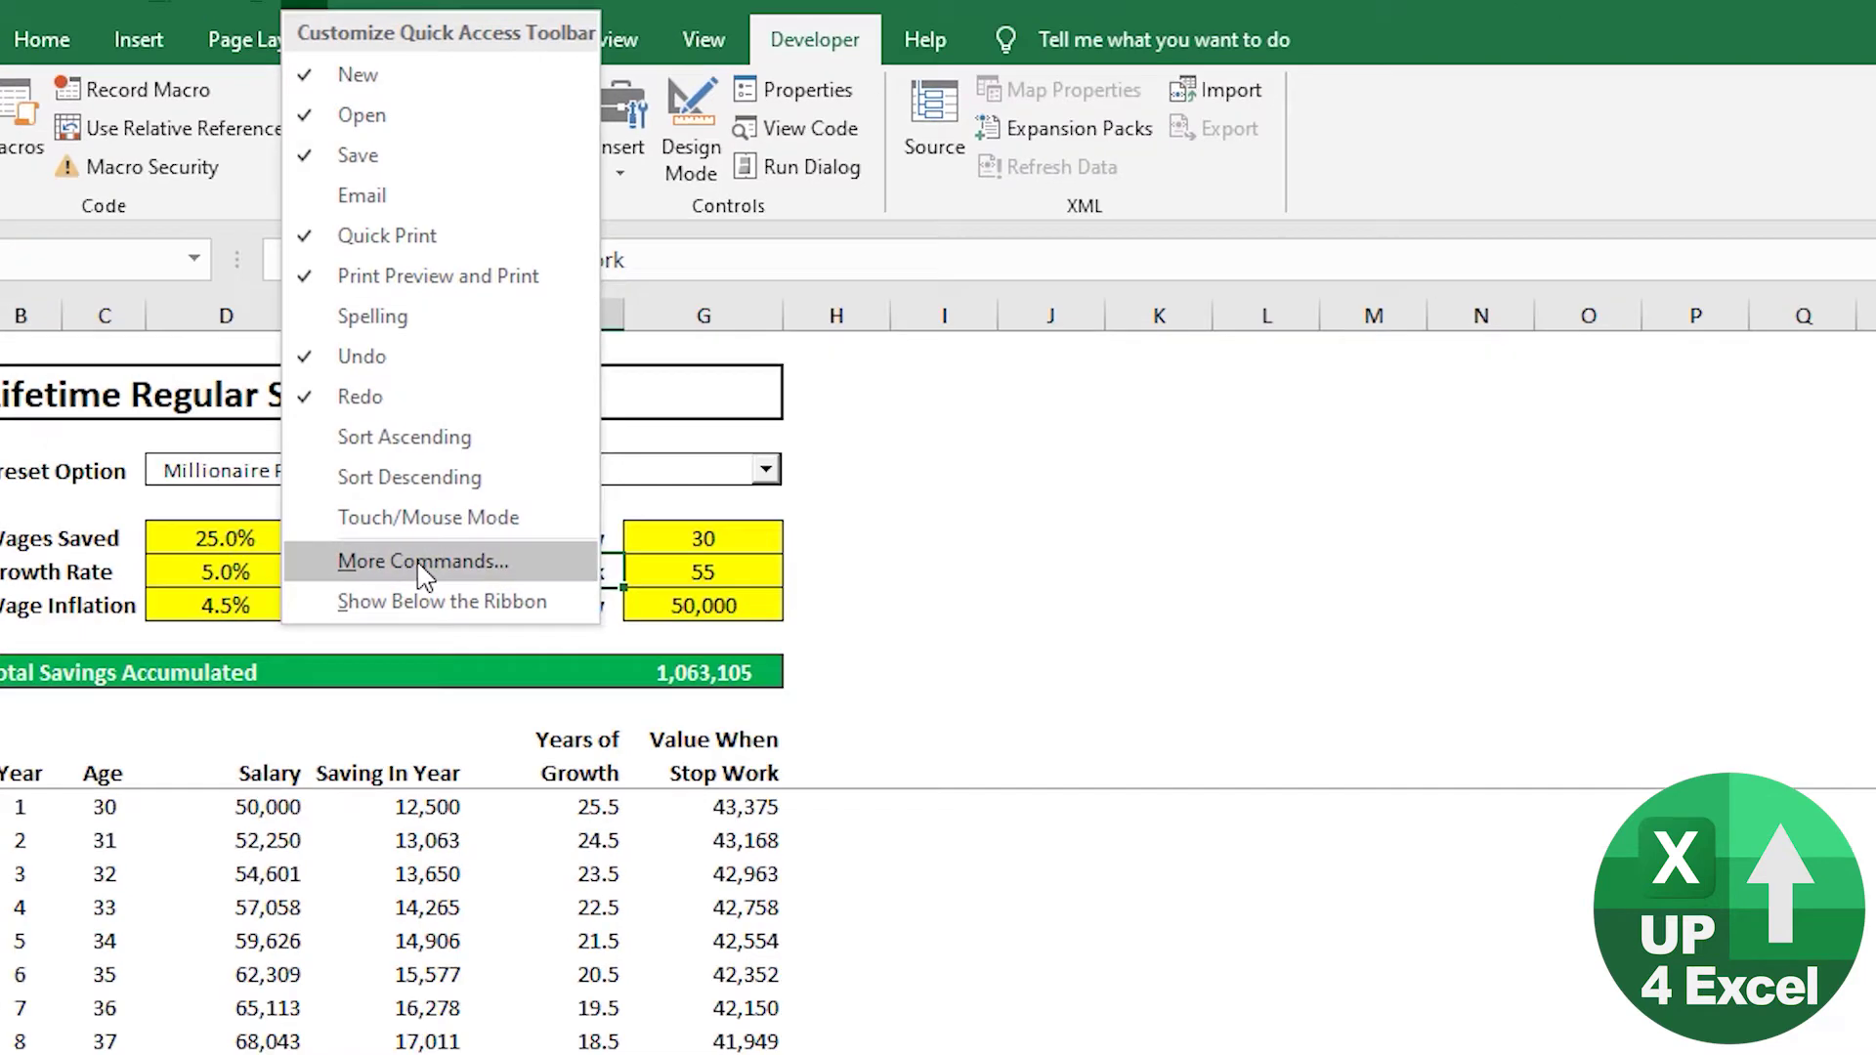
click(545, 613)
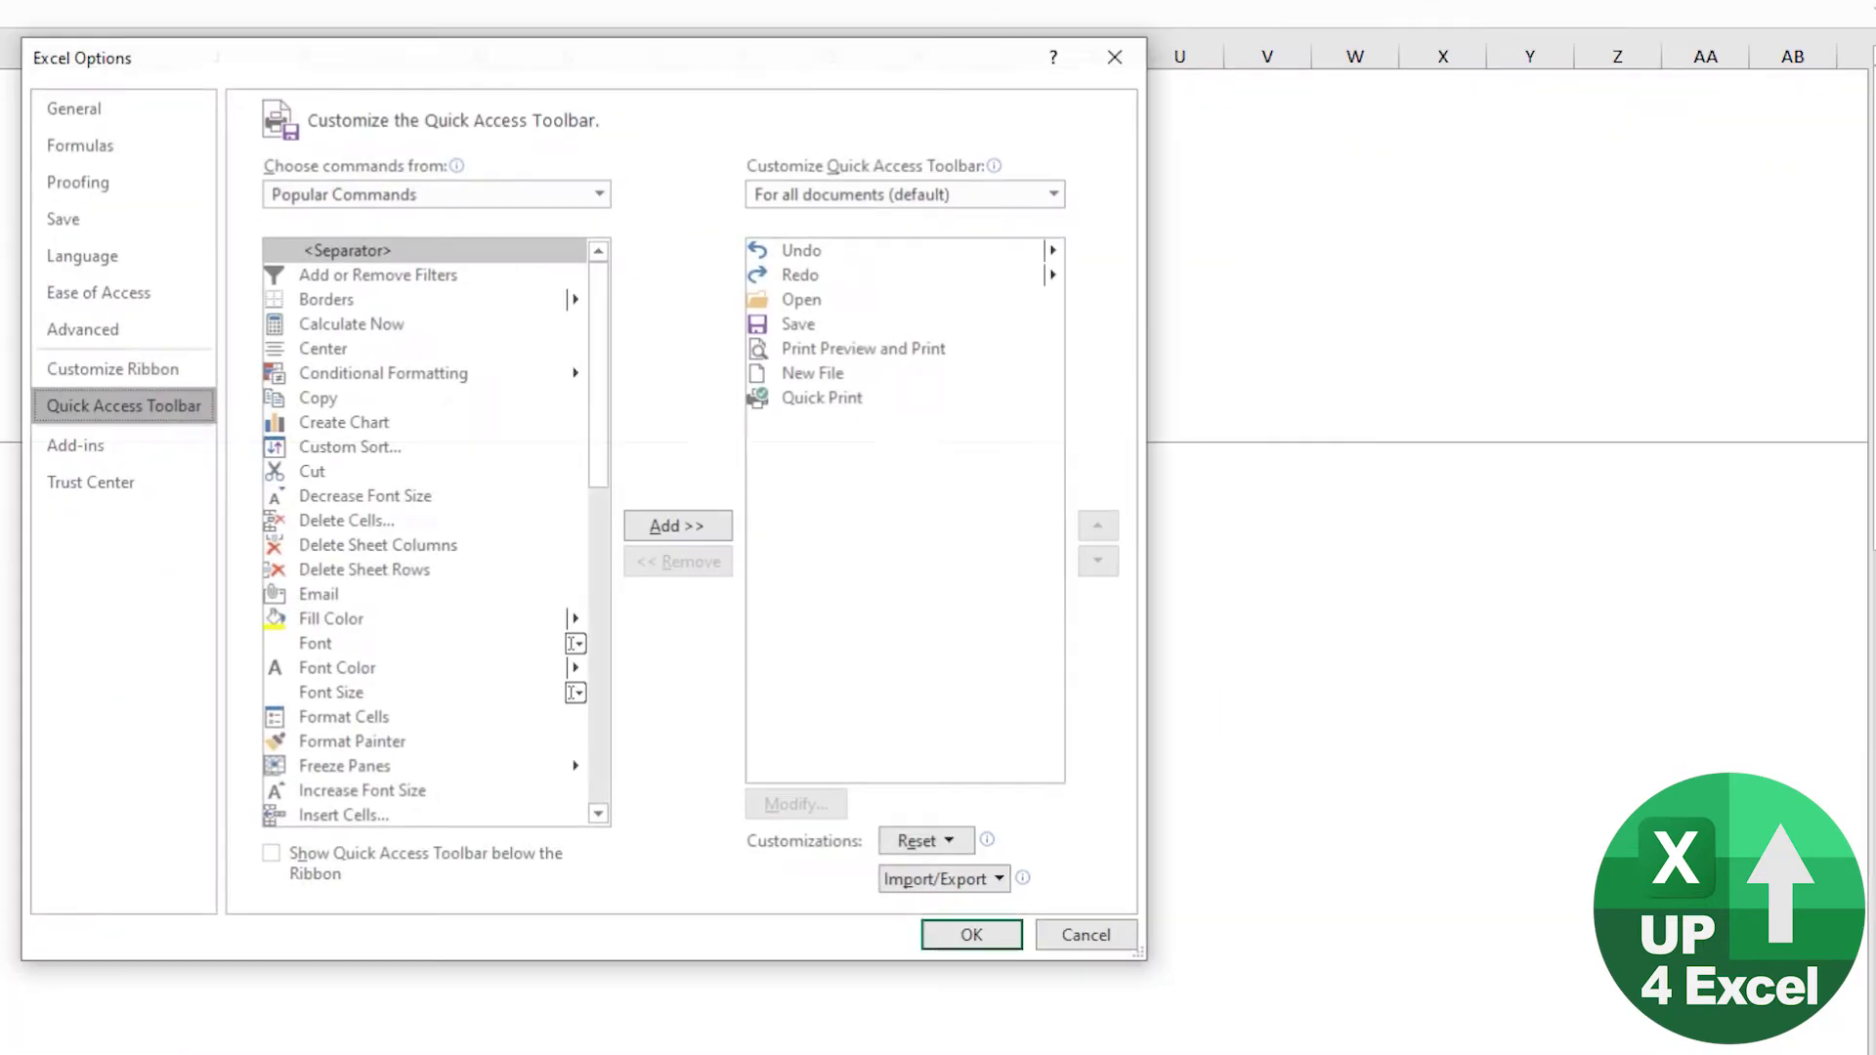
click(112, 369)
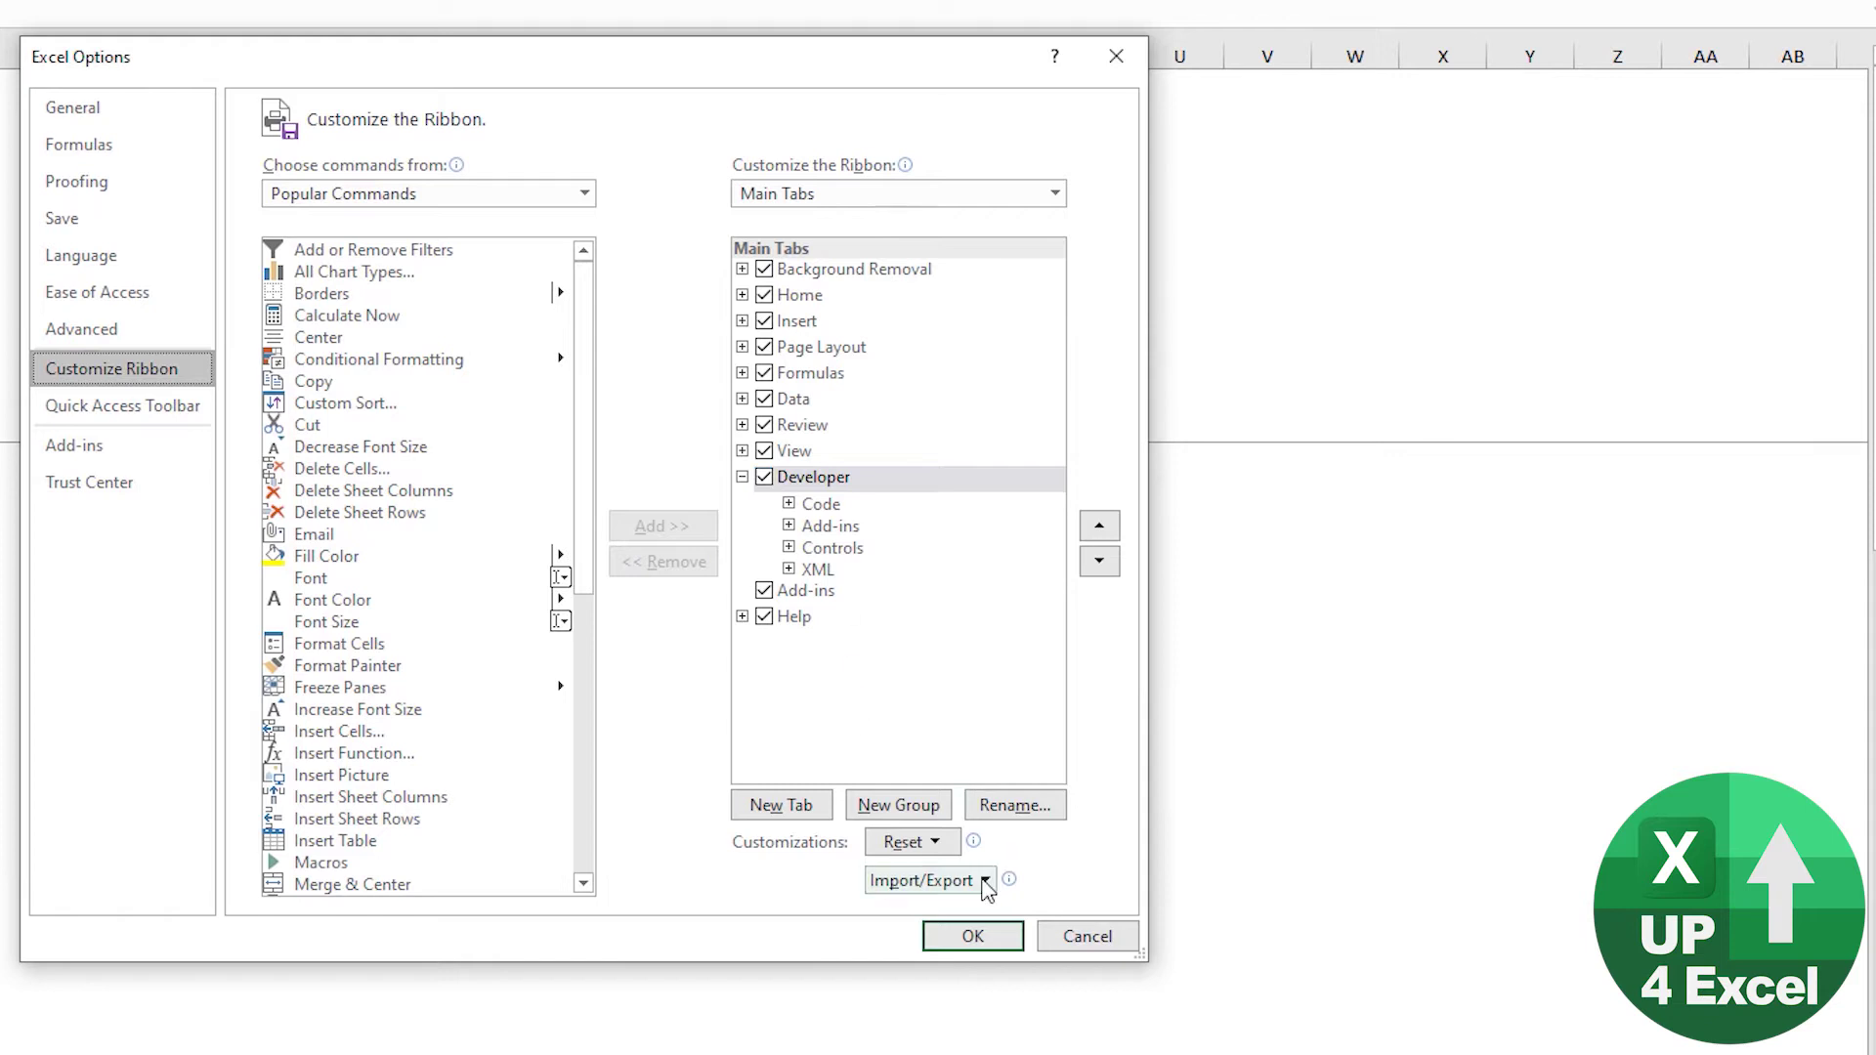
click(974, 936)
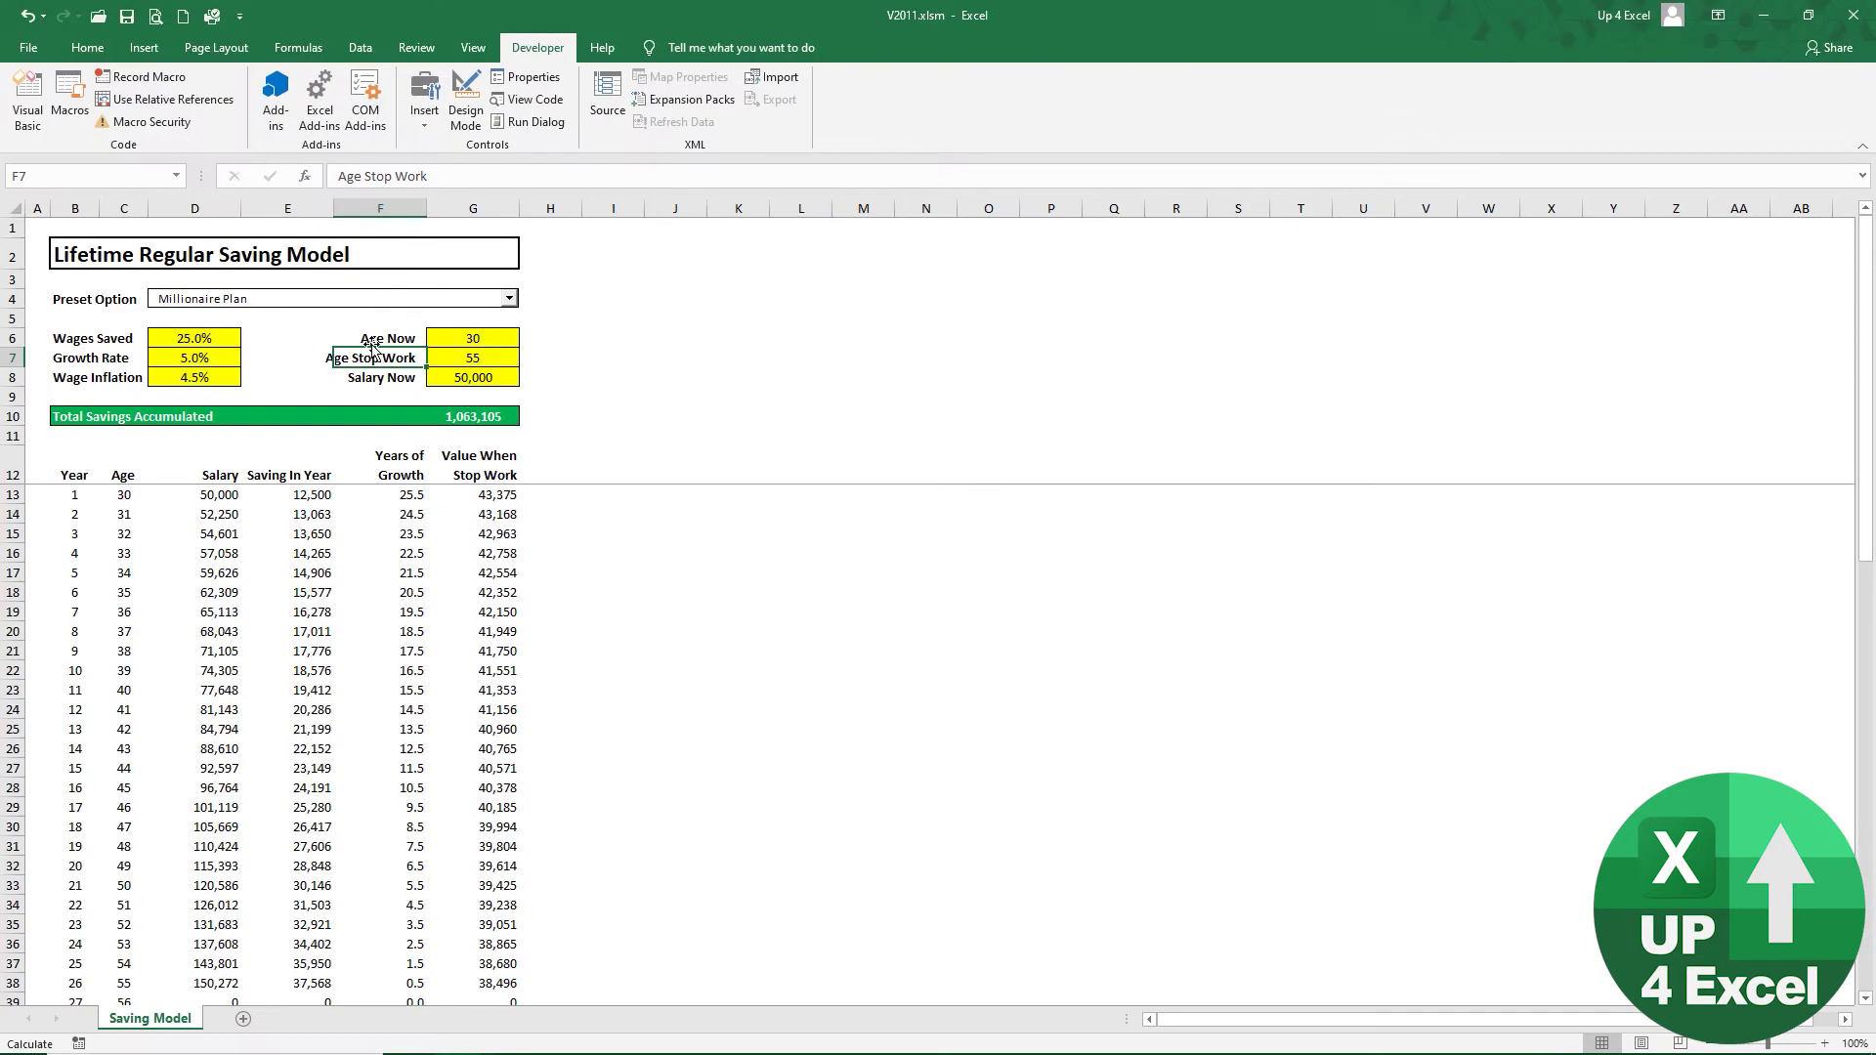
Draw an ActiveX combo box, move it into row 11, and exit Design Mode.
click(466, 107)
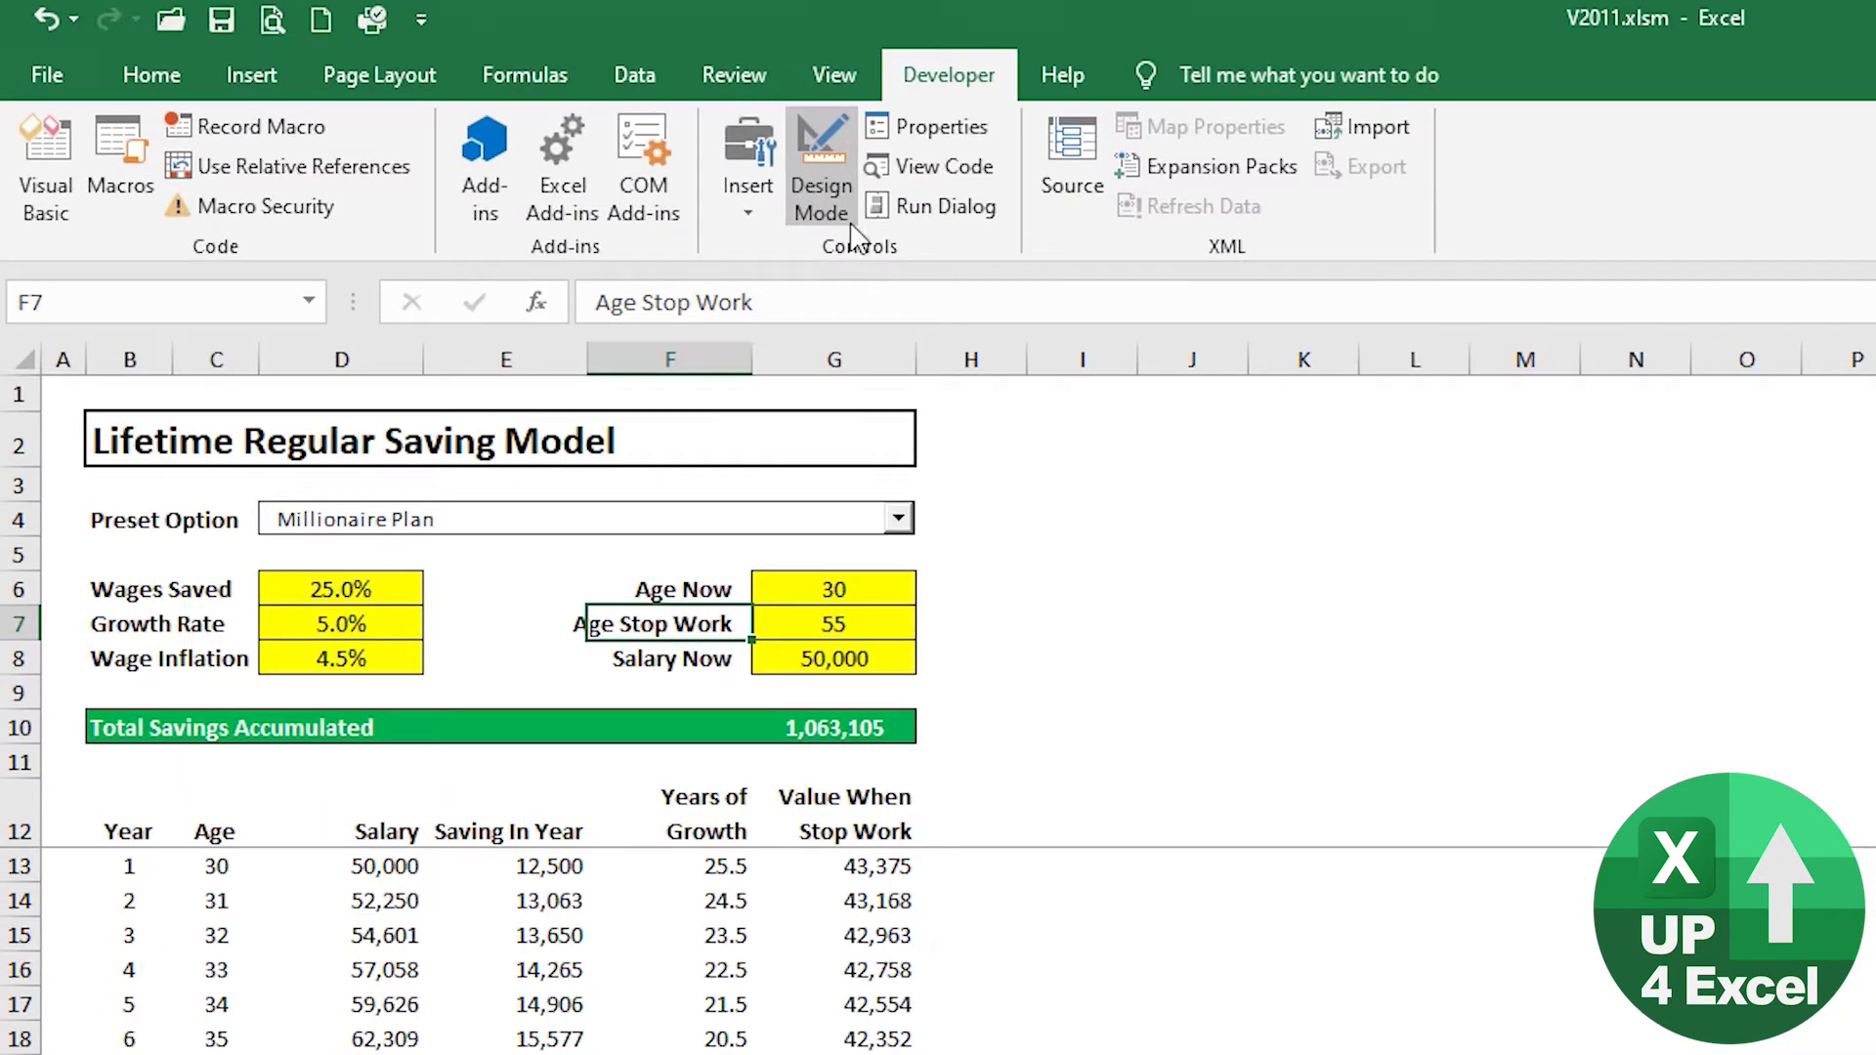
click(525, 128)
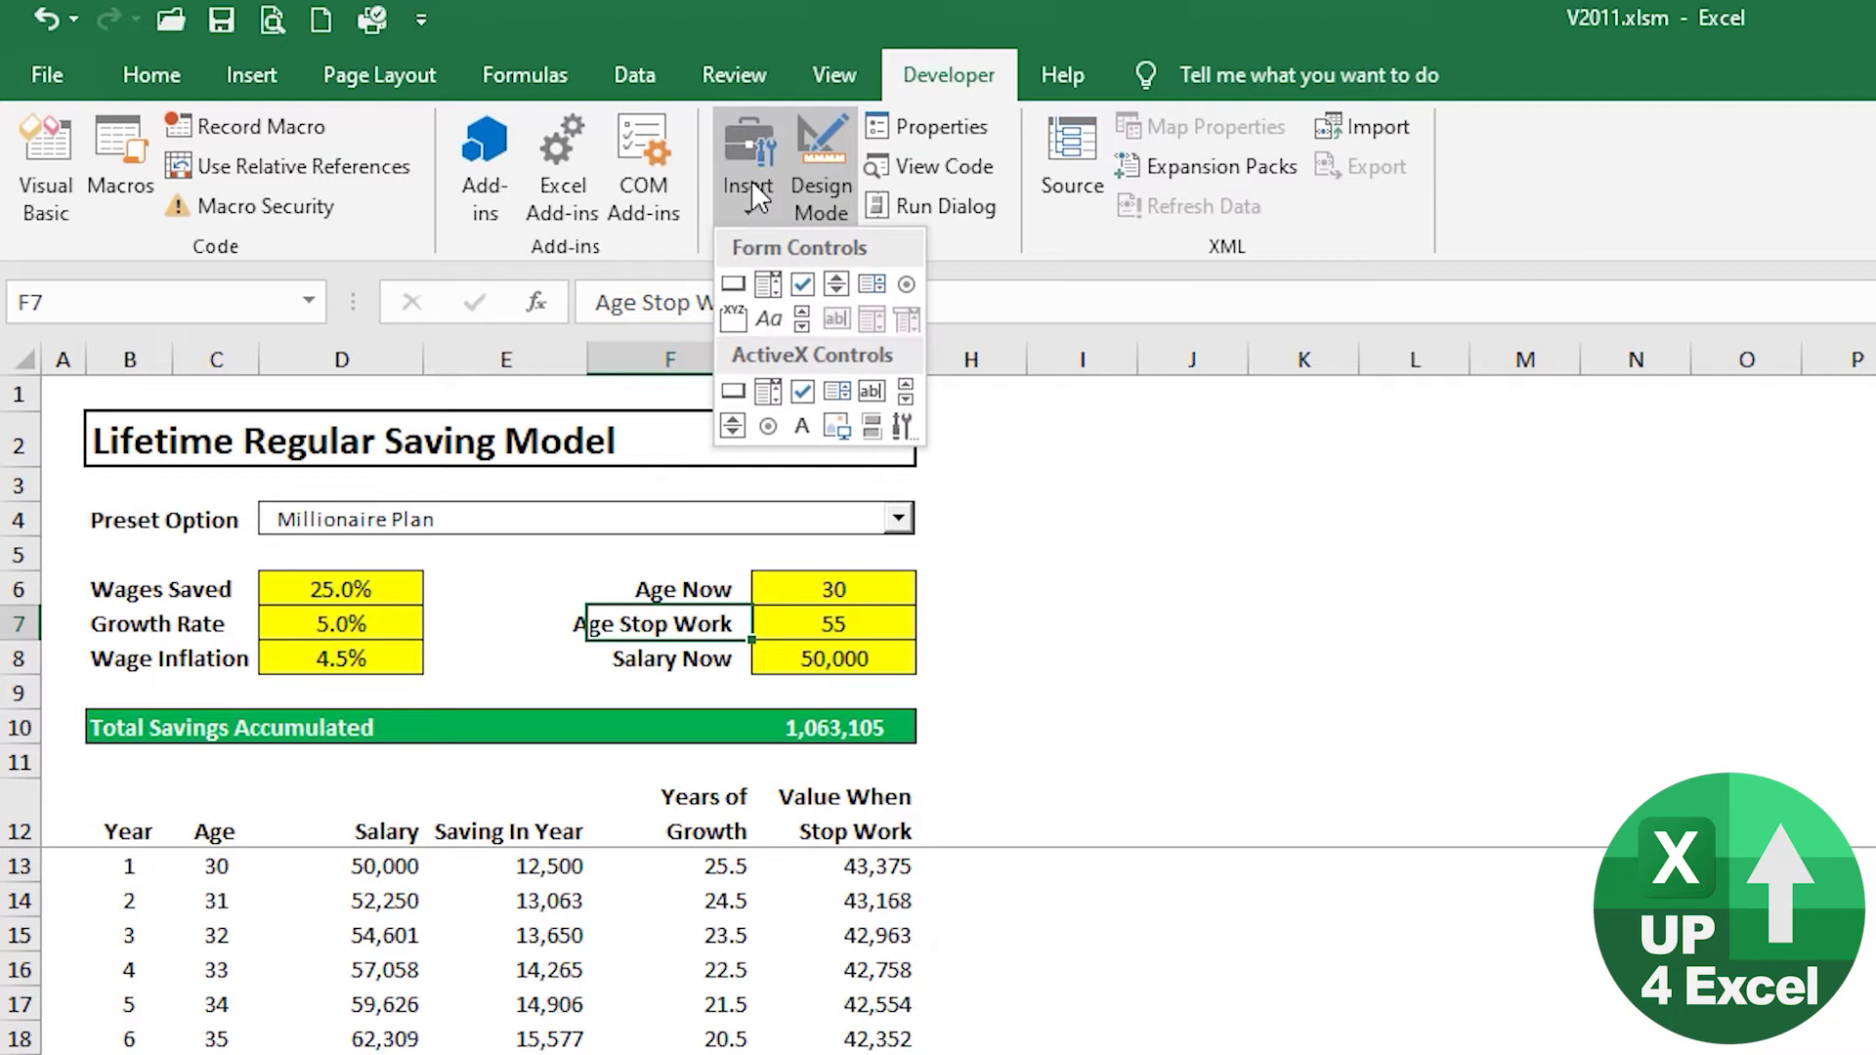
click(772, 391)
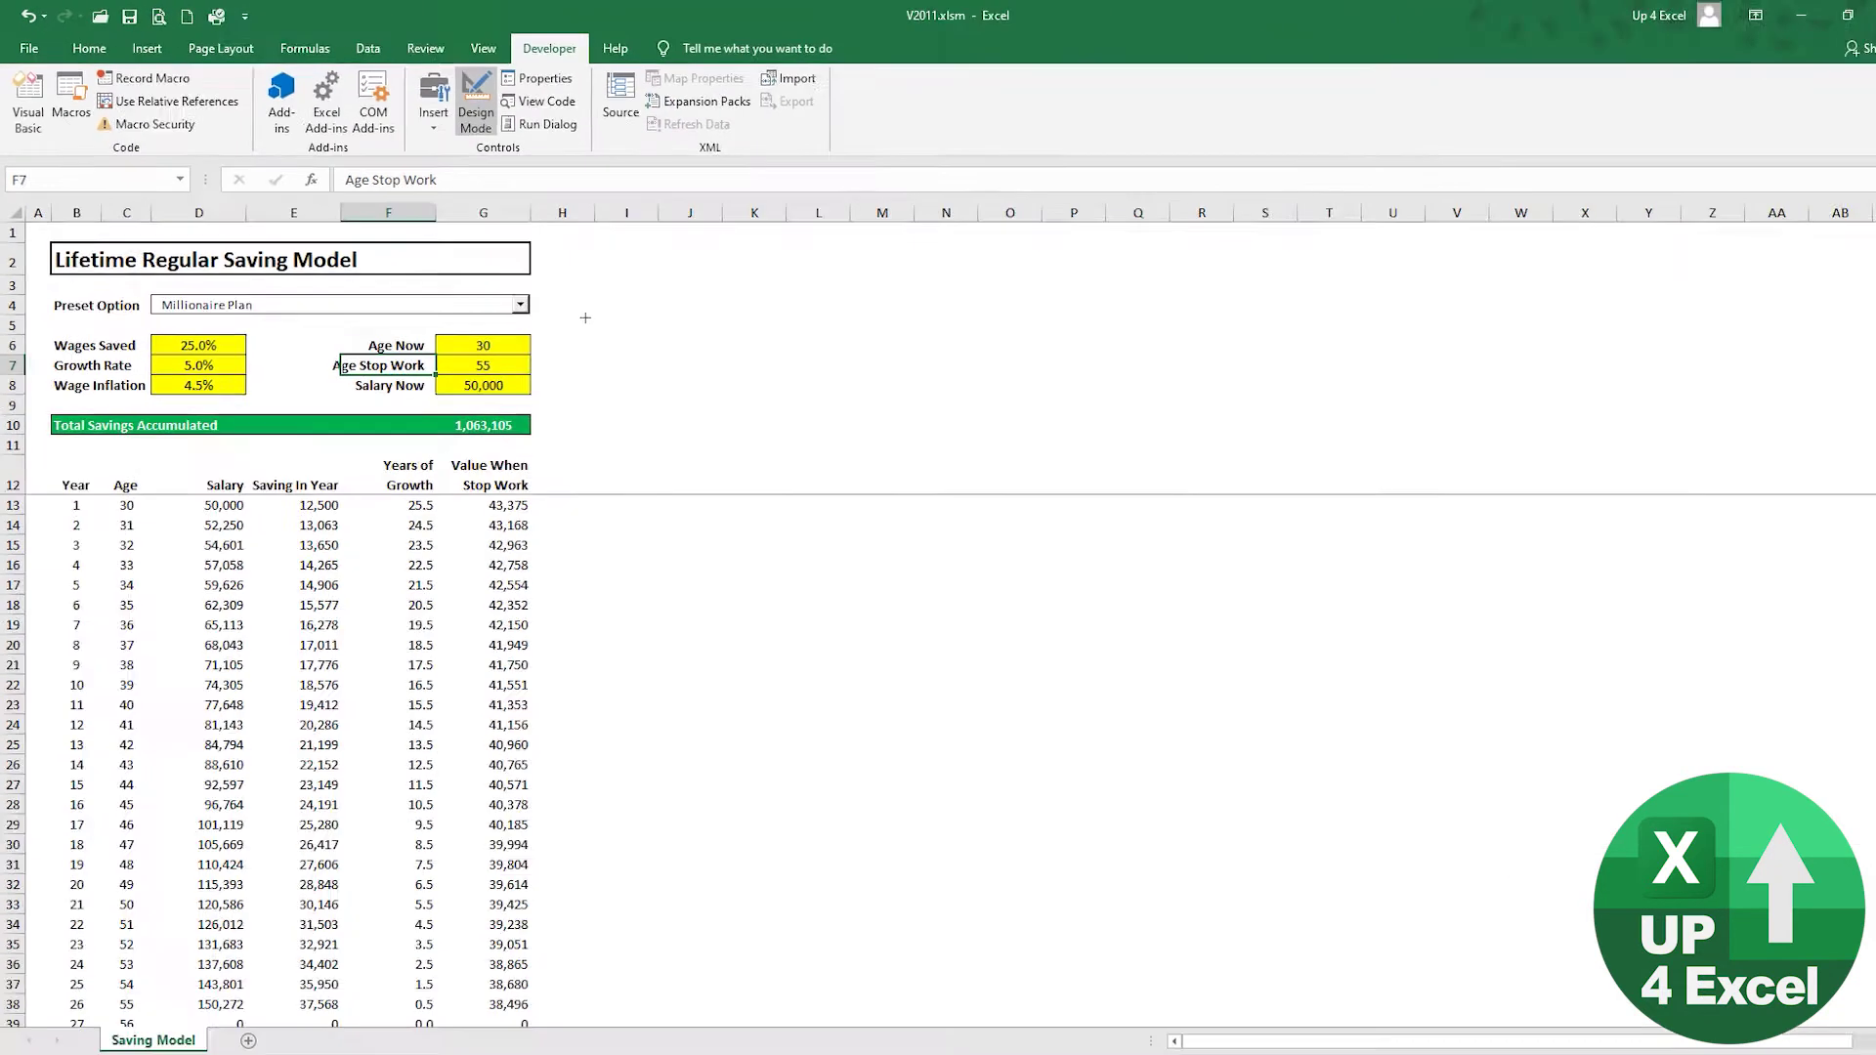
drag(620, 319, 1178, 348)
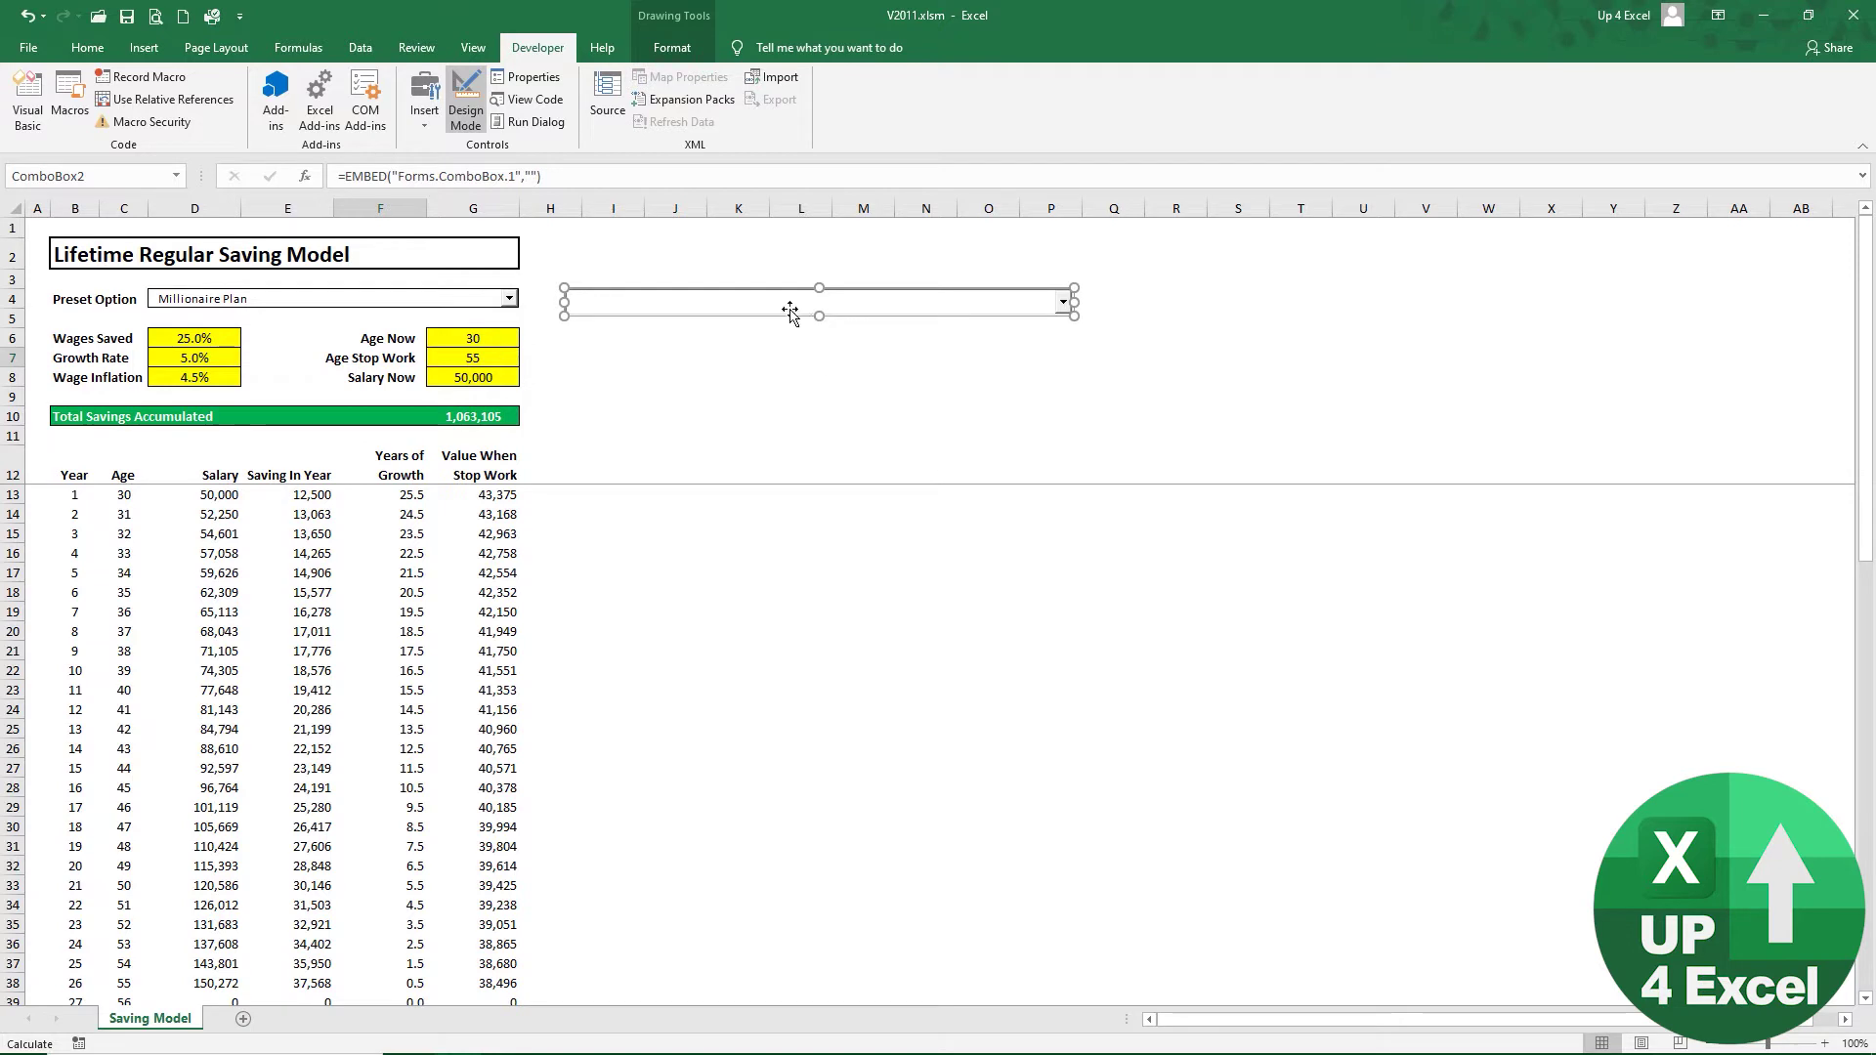
drag(787, 310, 274, 452)
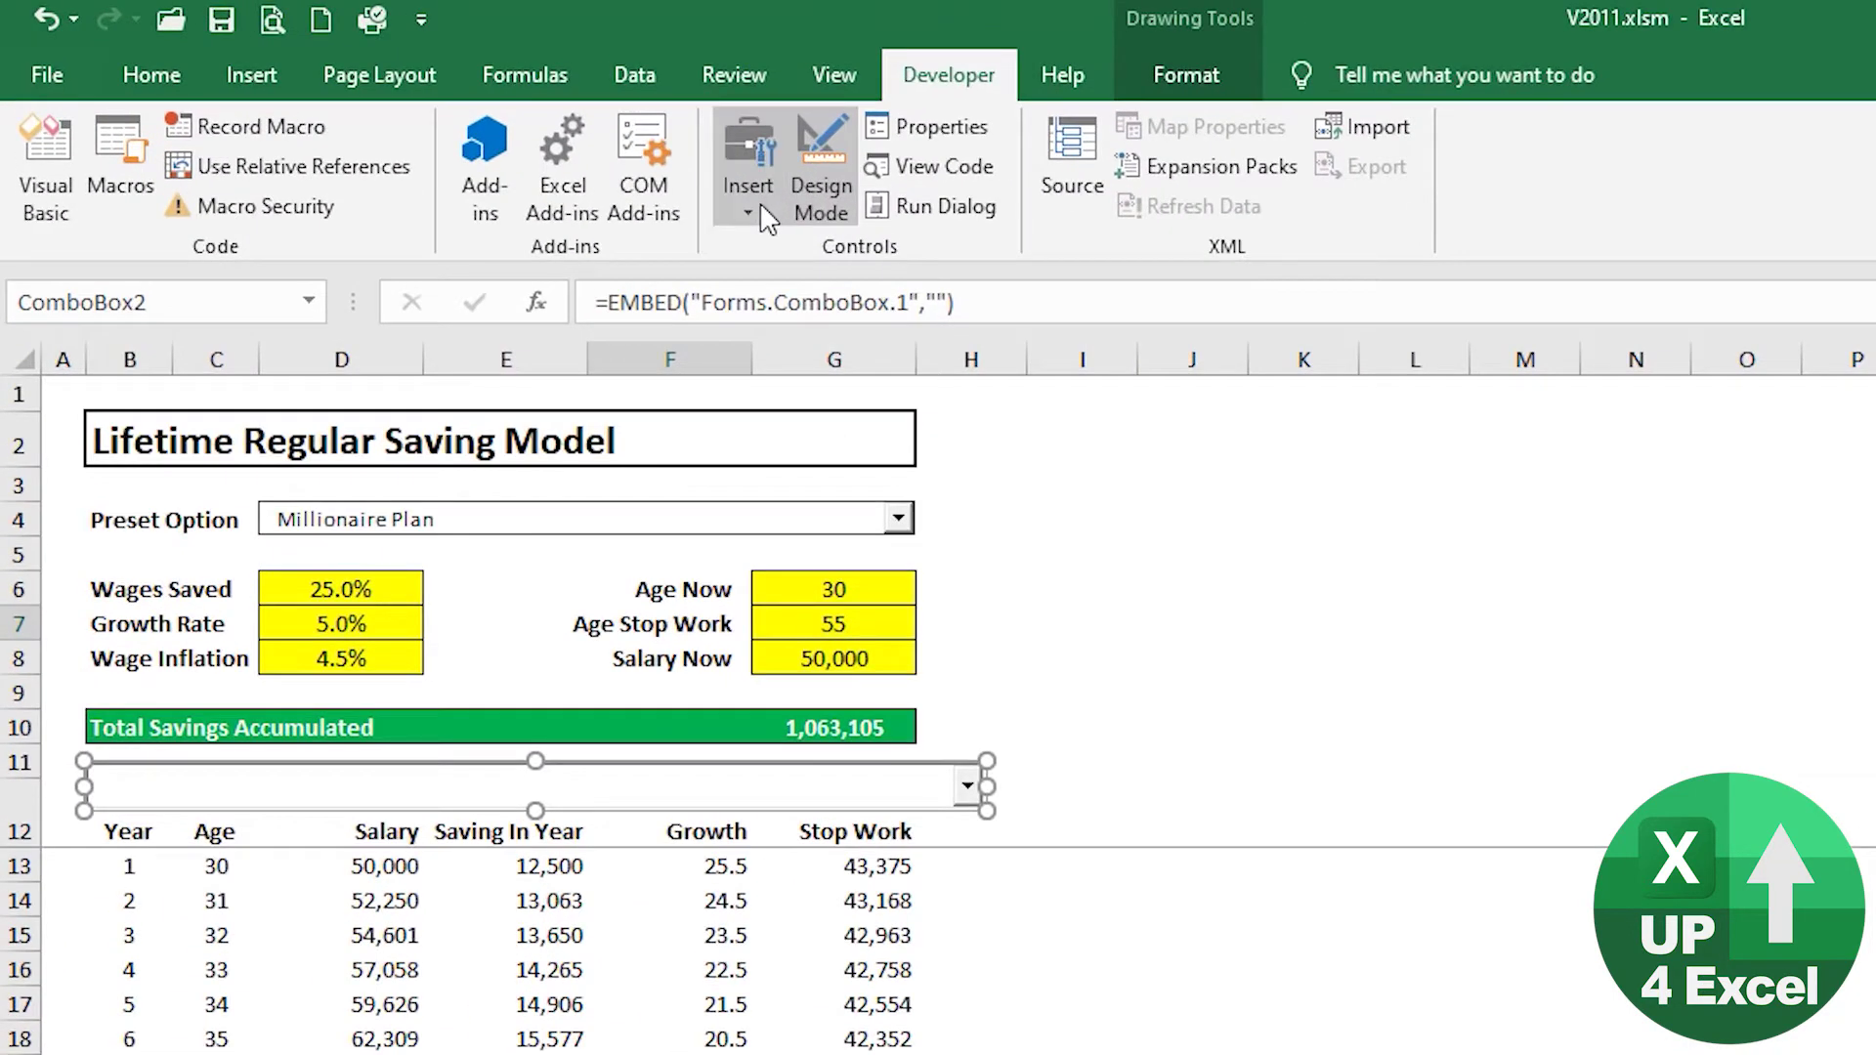
click(424, 110)
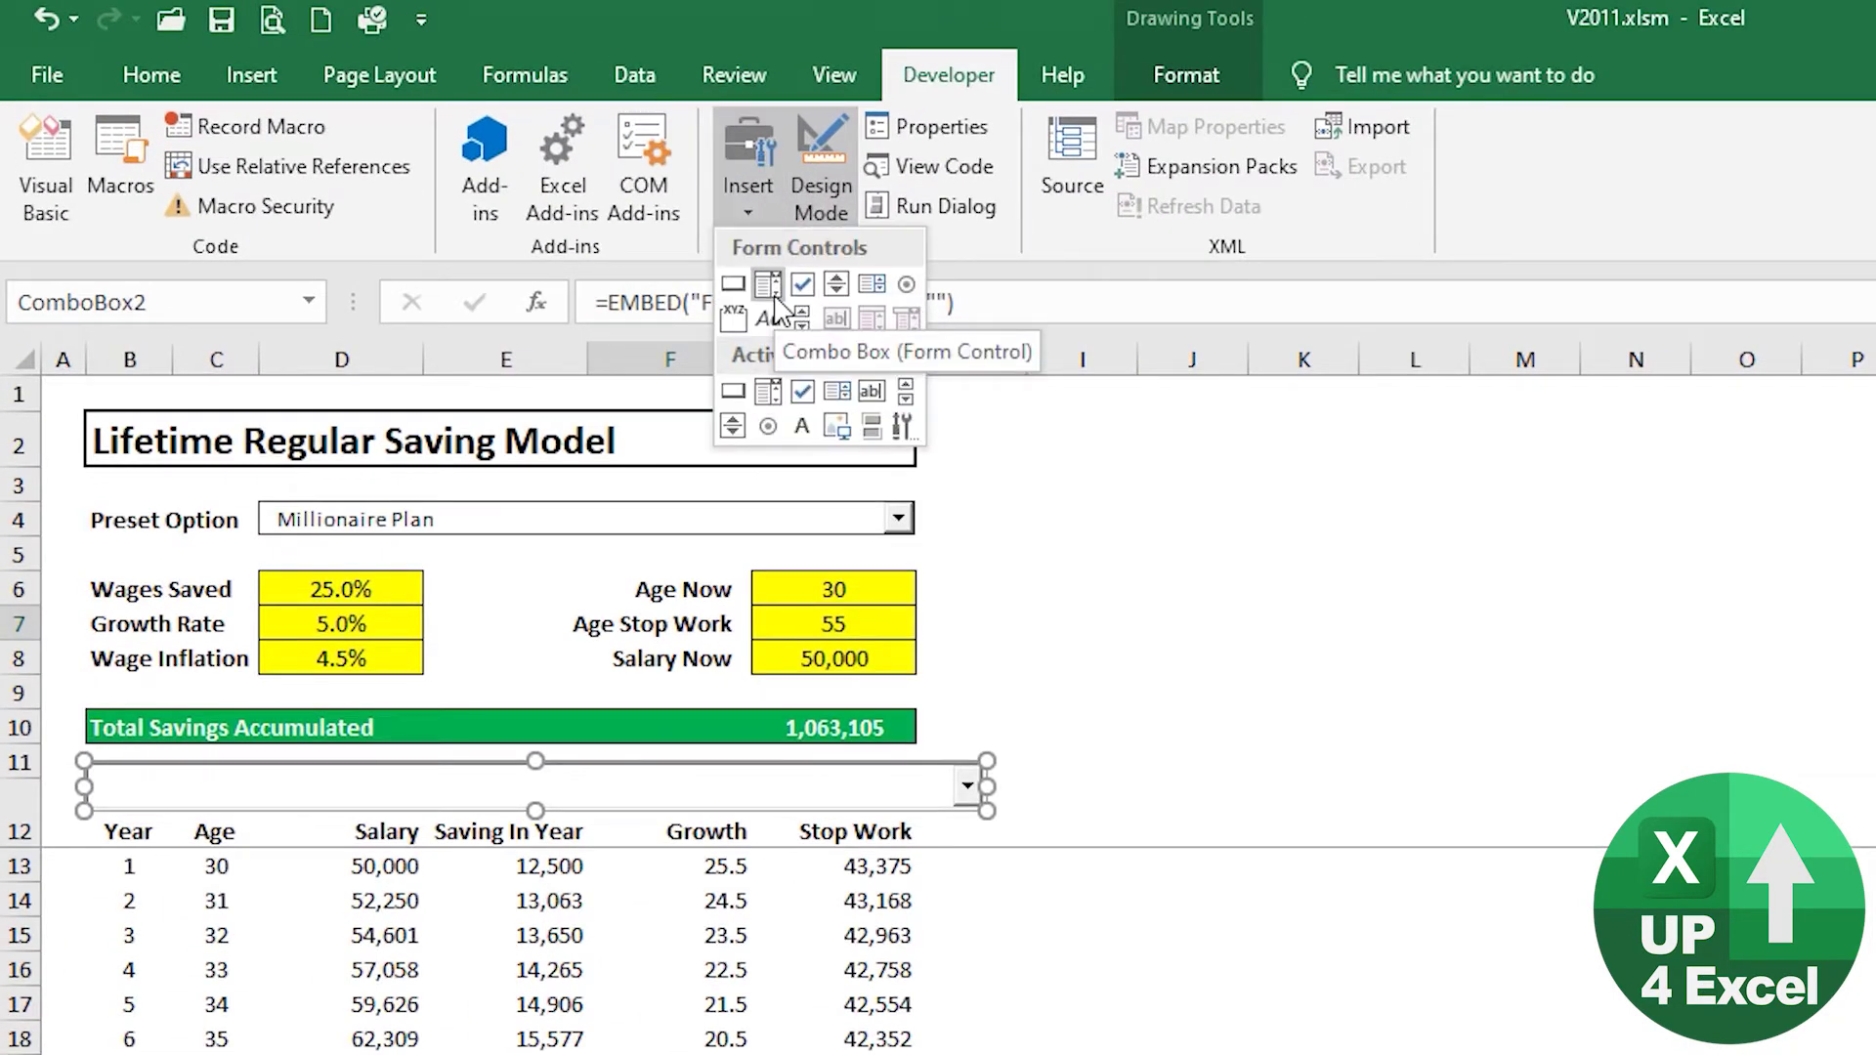
click(819, 155)
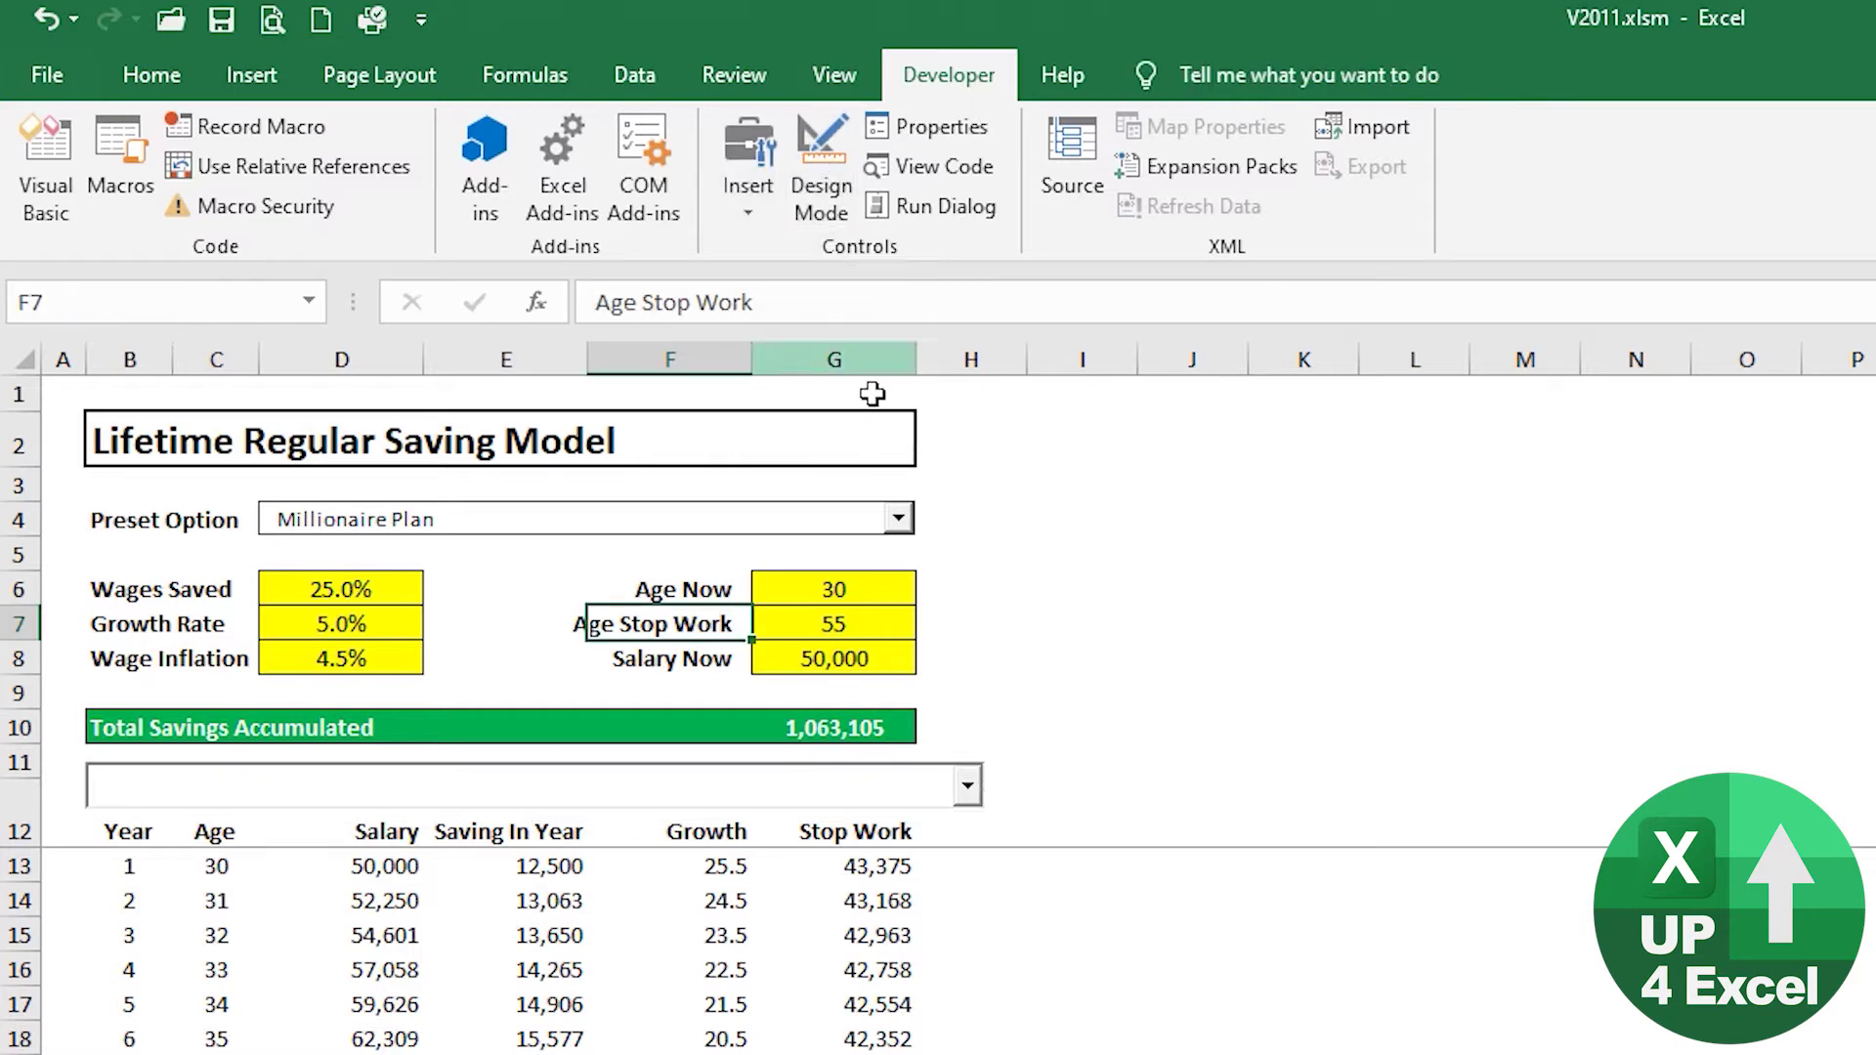
Turn Design Mode back on from the Developer tab.
click(821, 230)
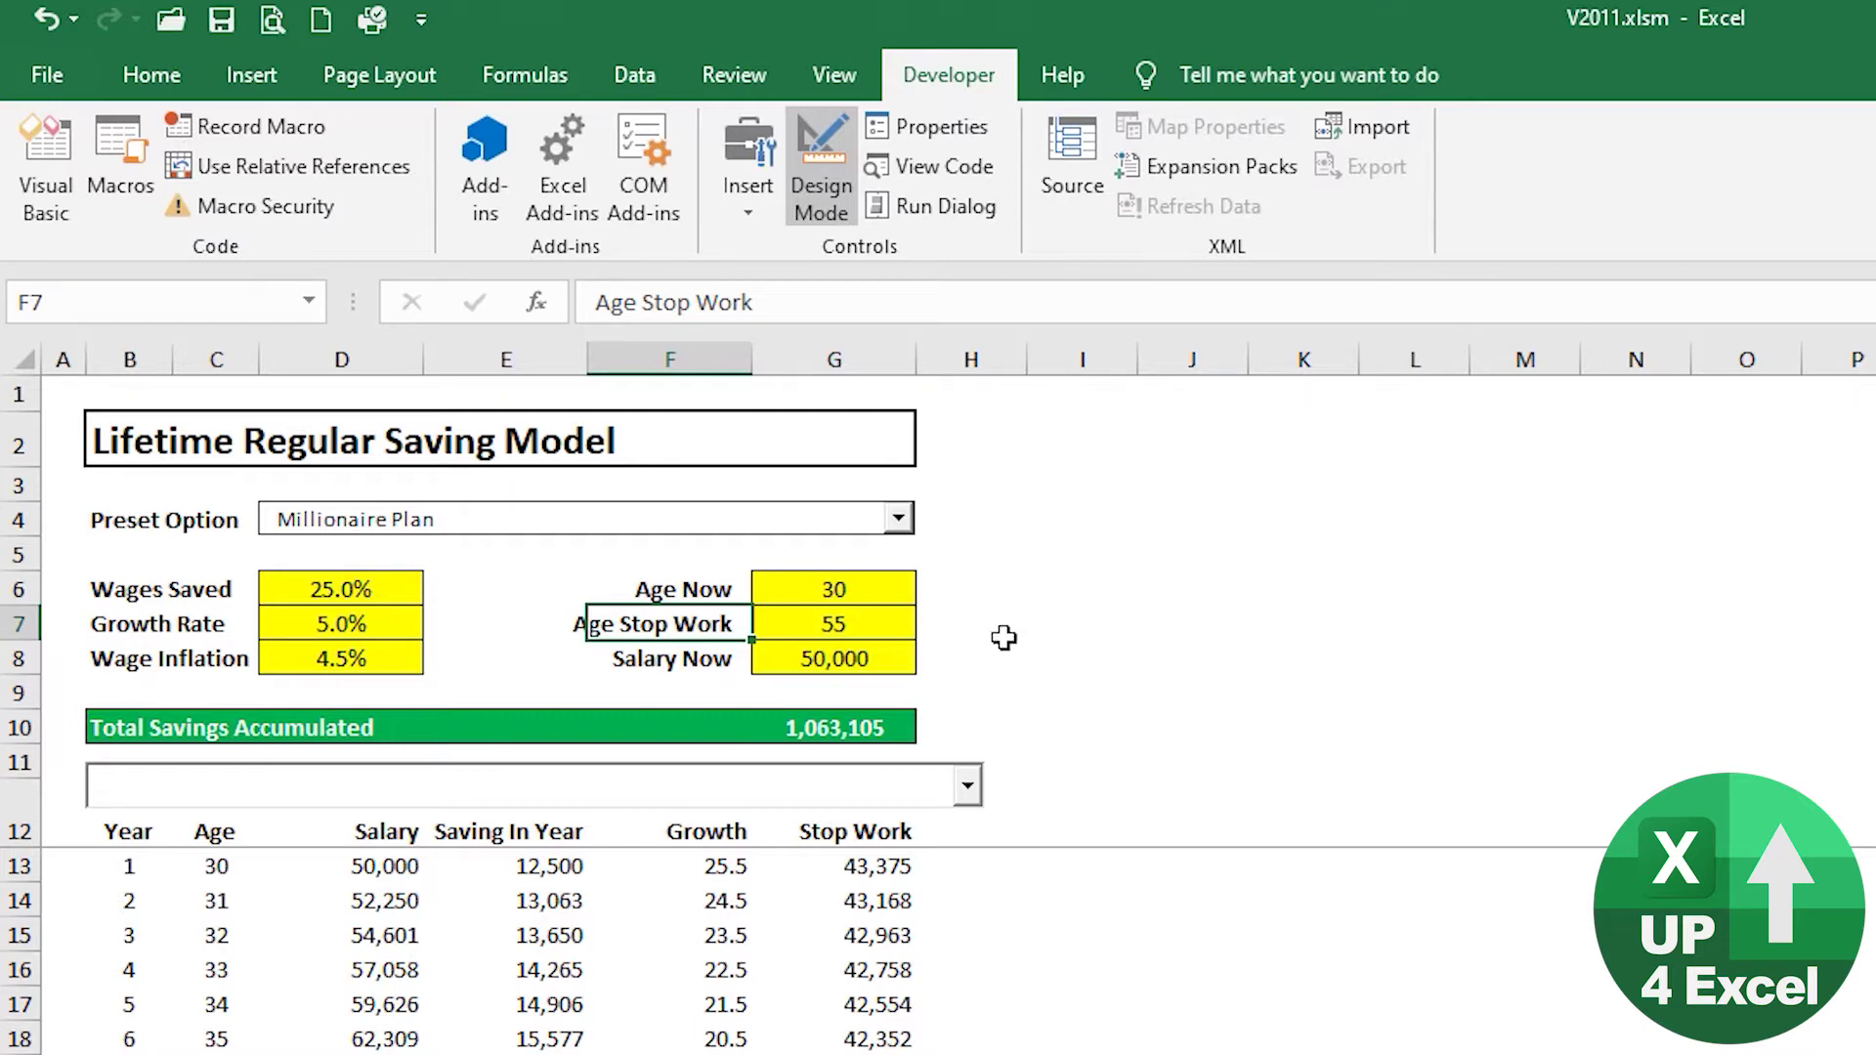
Show the '20% Saving with mid growth from 25 to 55' scenario, then select the row 11 combo box.
click(924, 547)
click(796, 549)
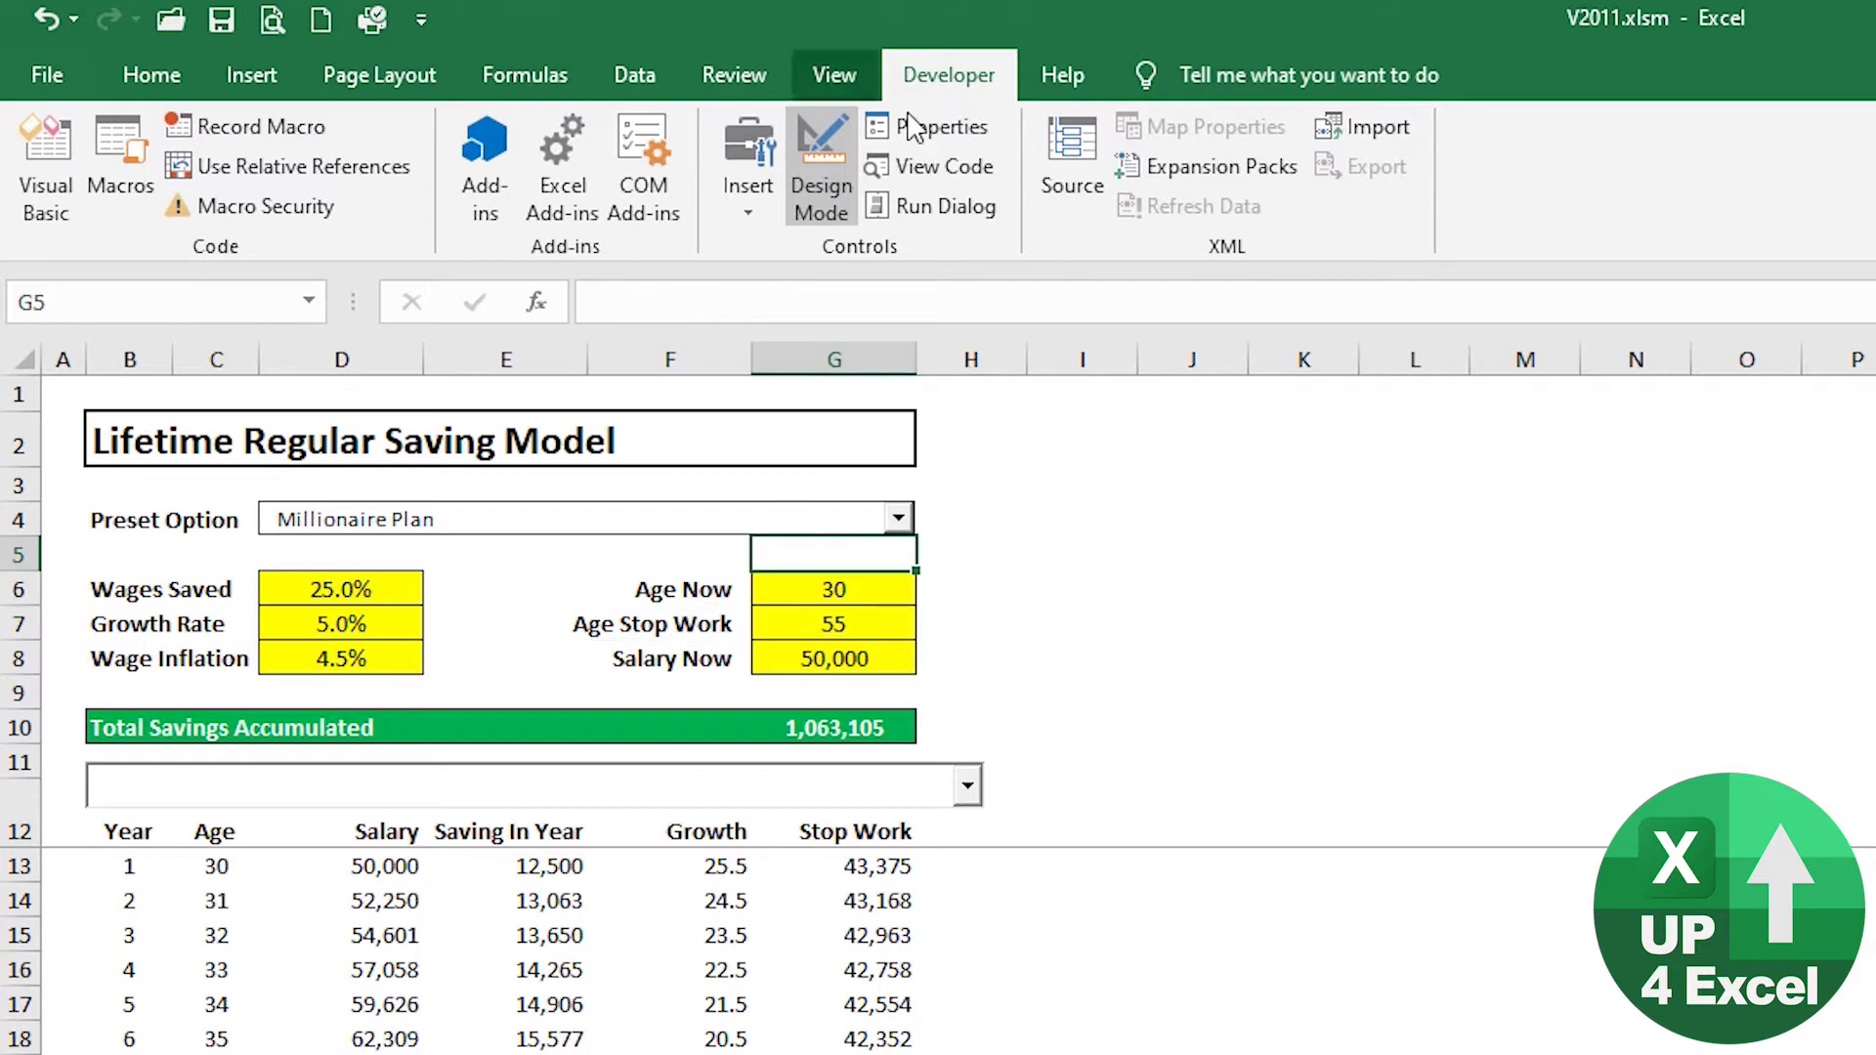
click(635, 75)
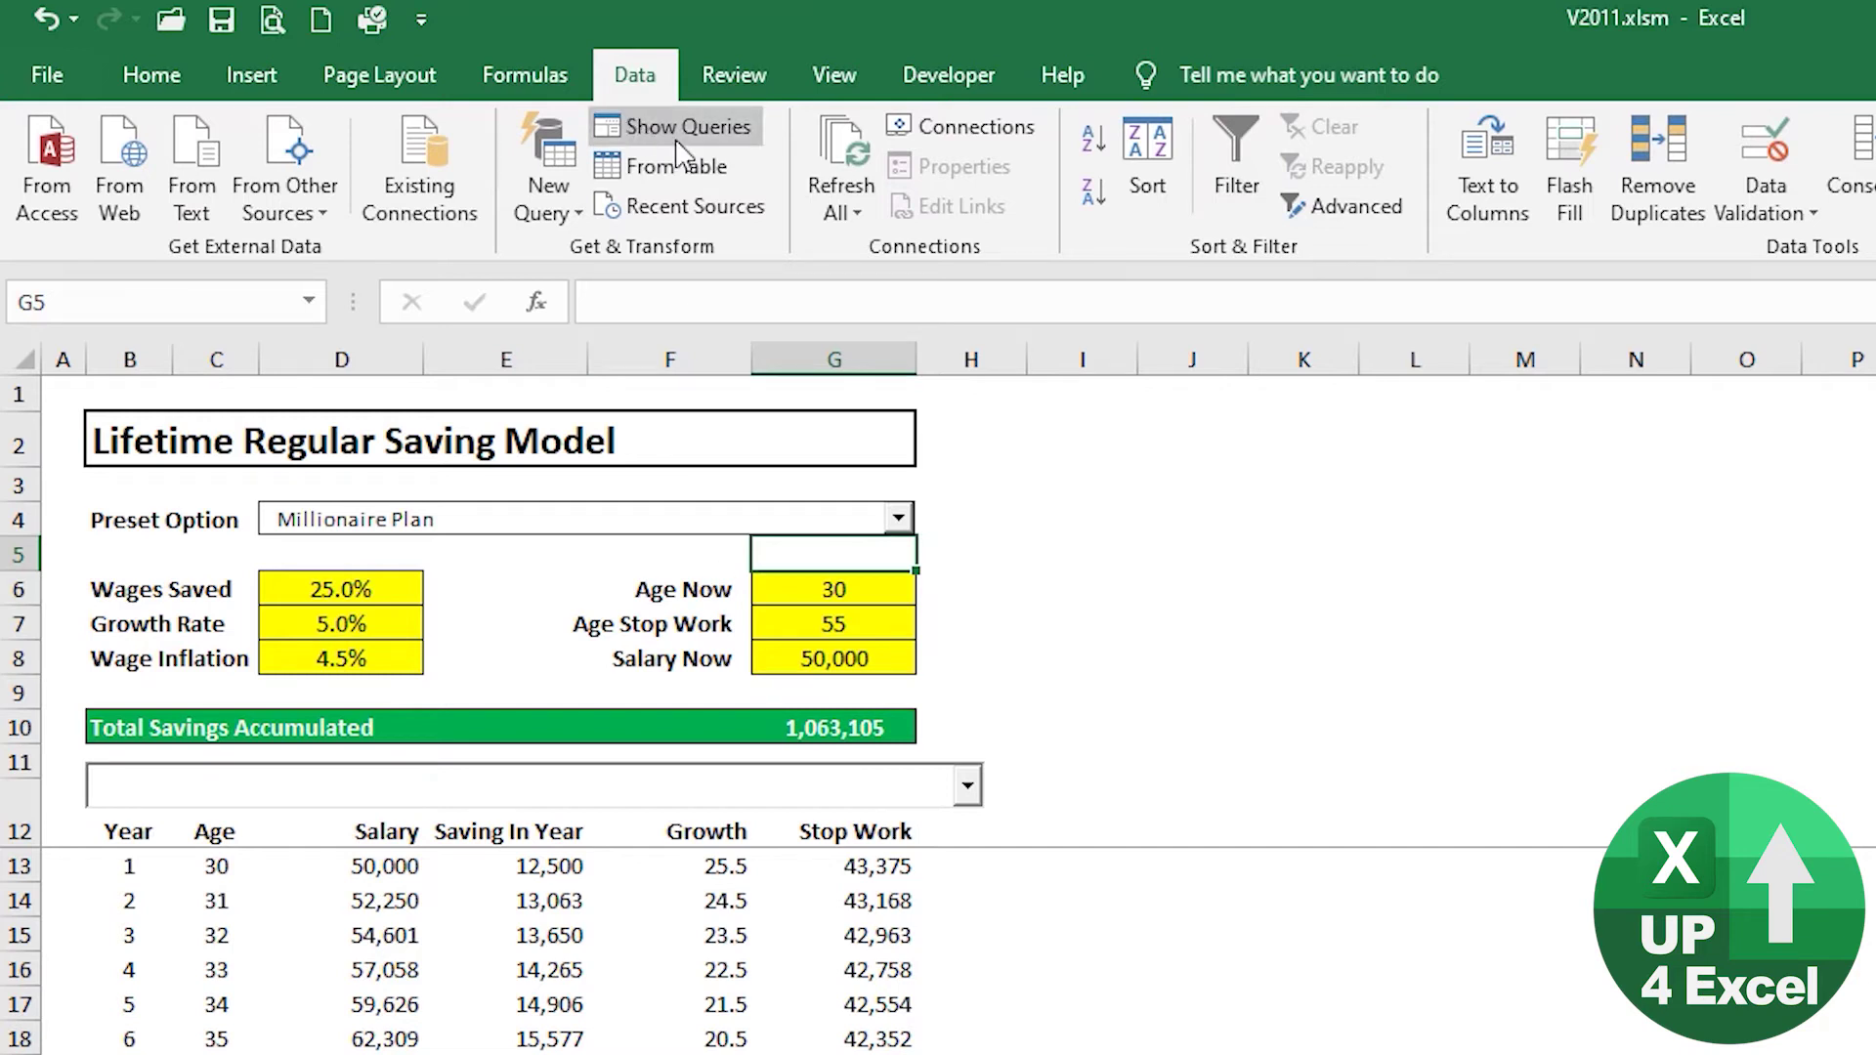
click(831, 213)
click(860, 250)
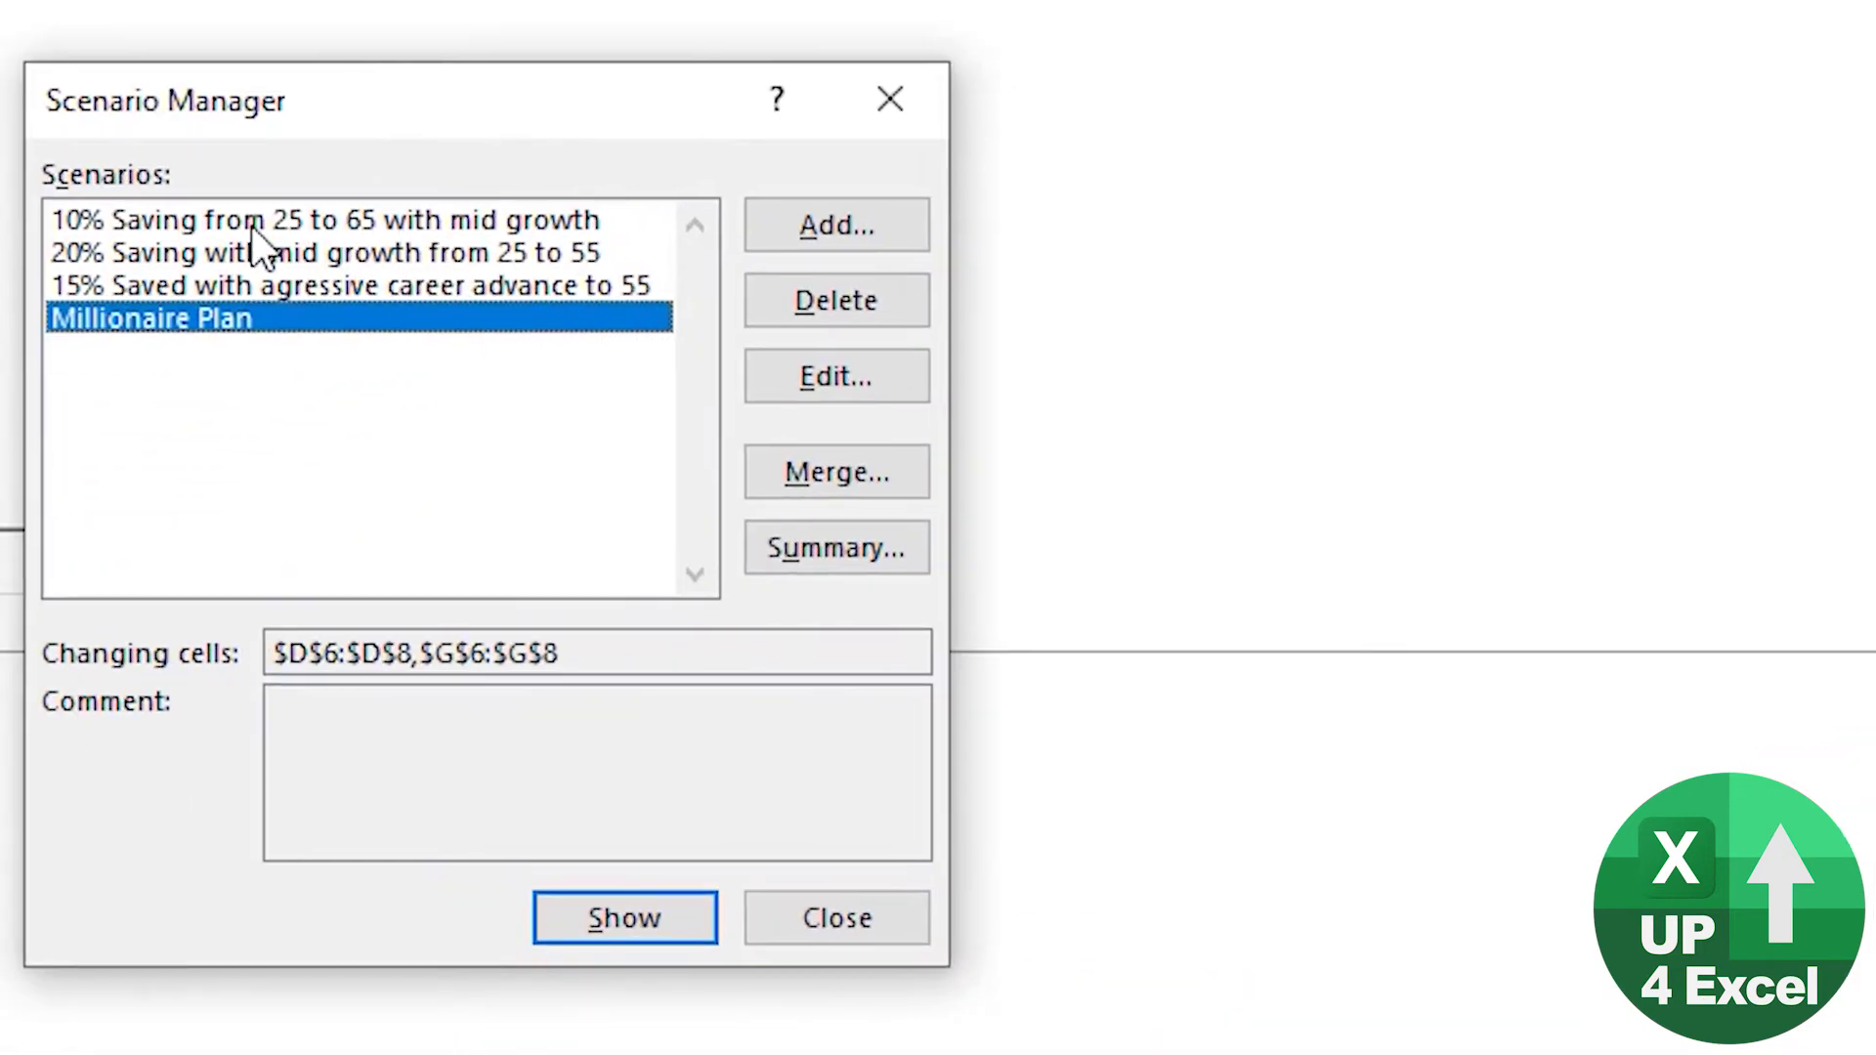
click(245, 252)
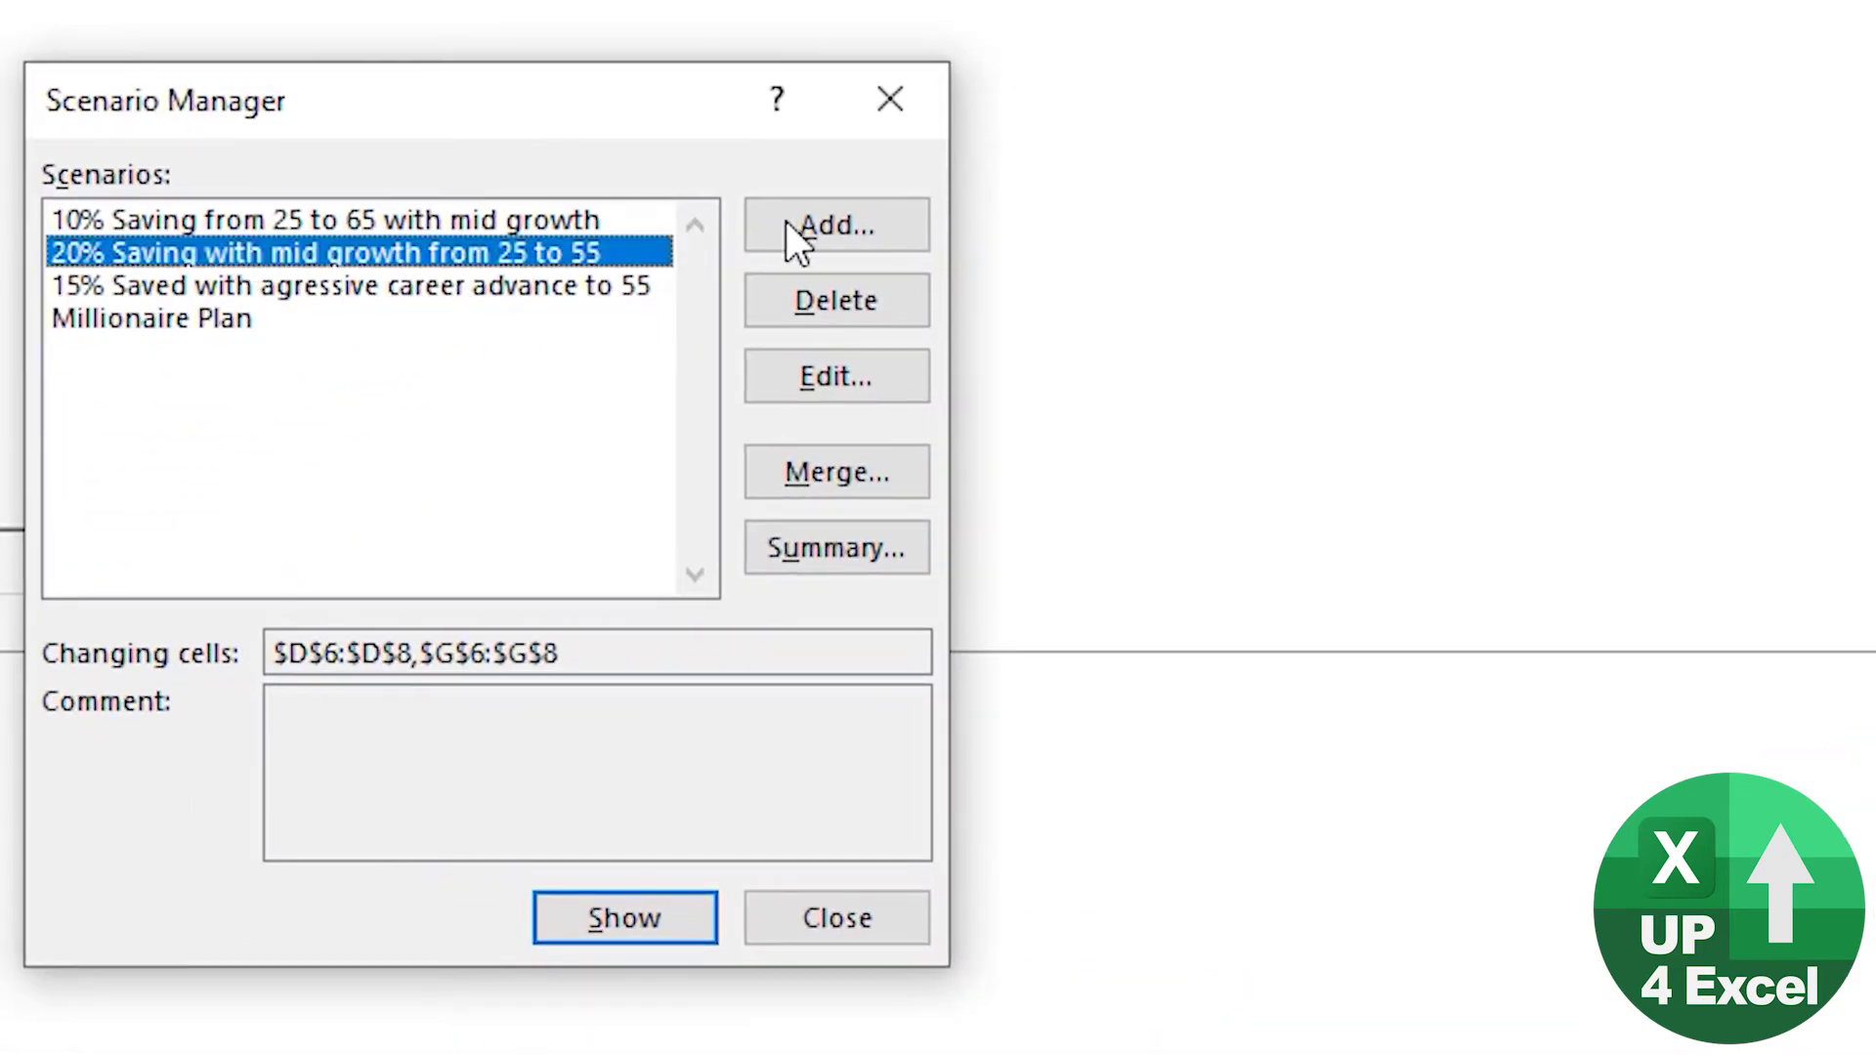
click(648, 918)
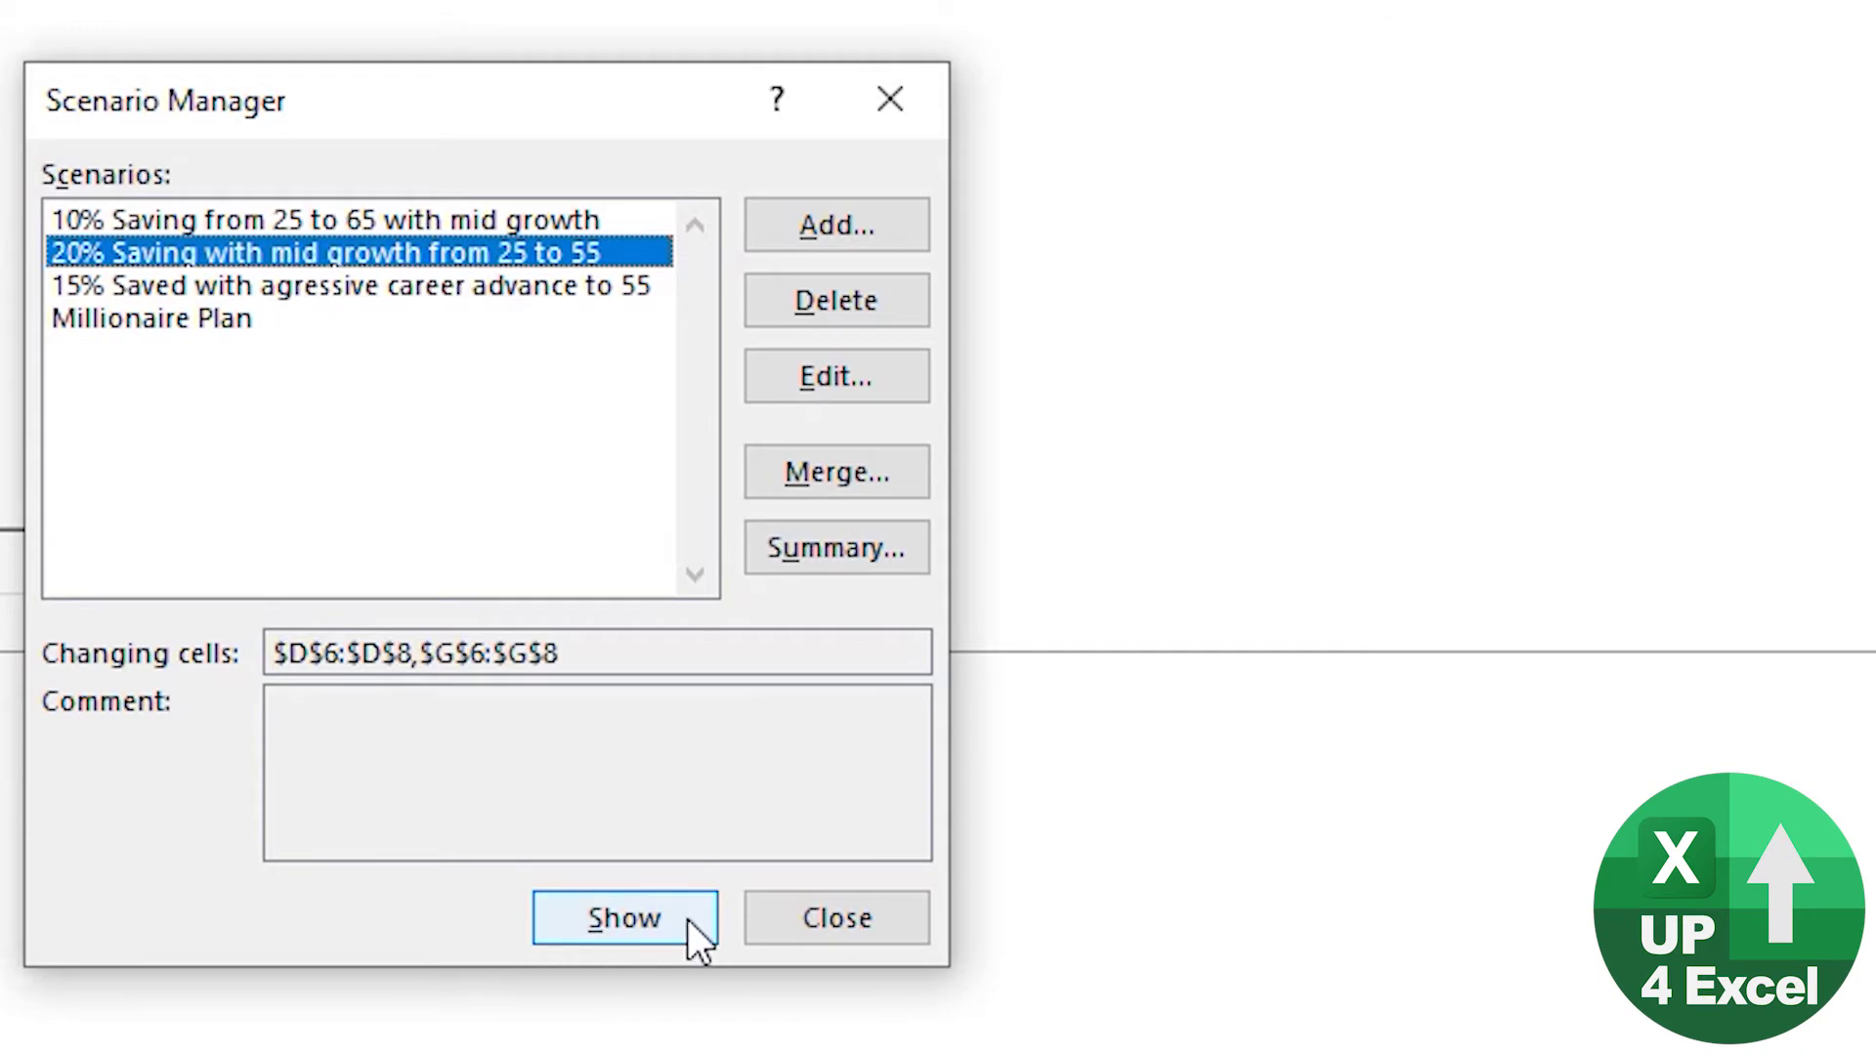
click(836, 918)
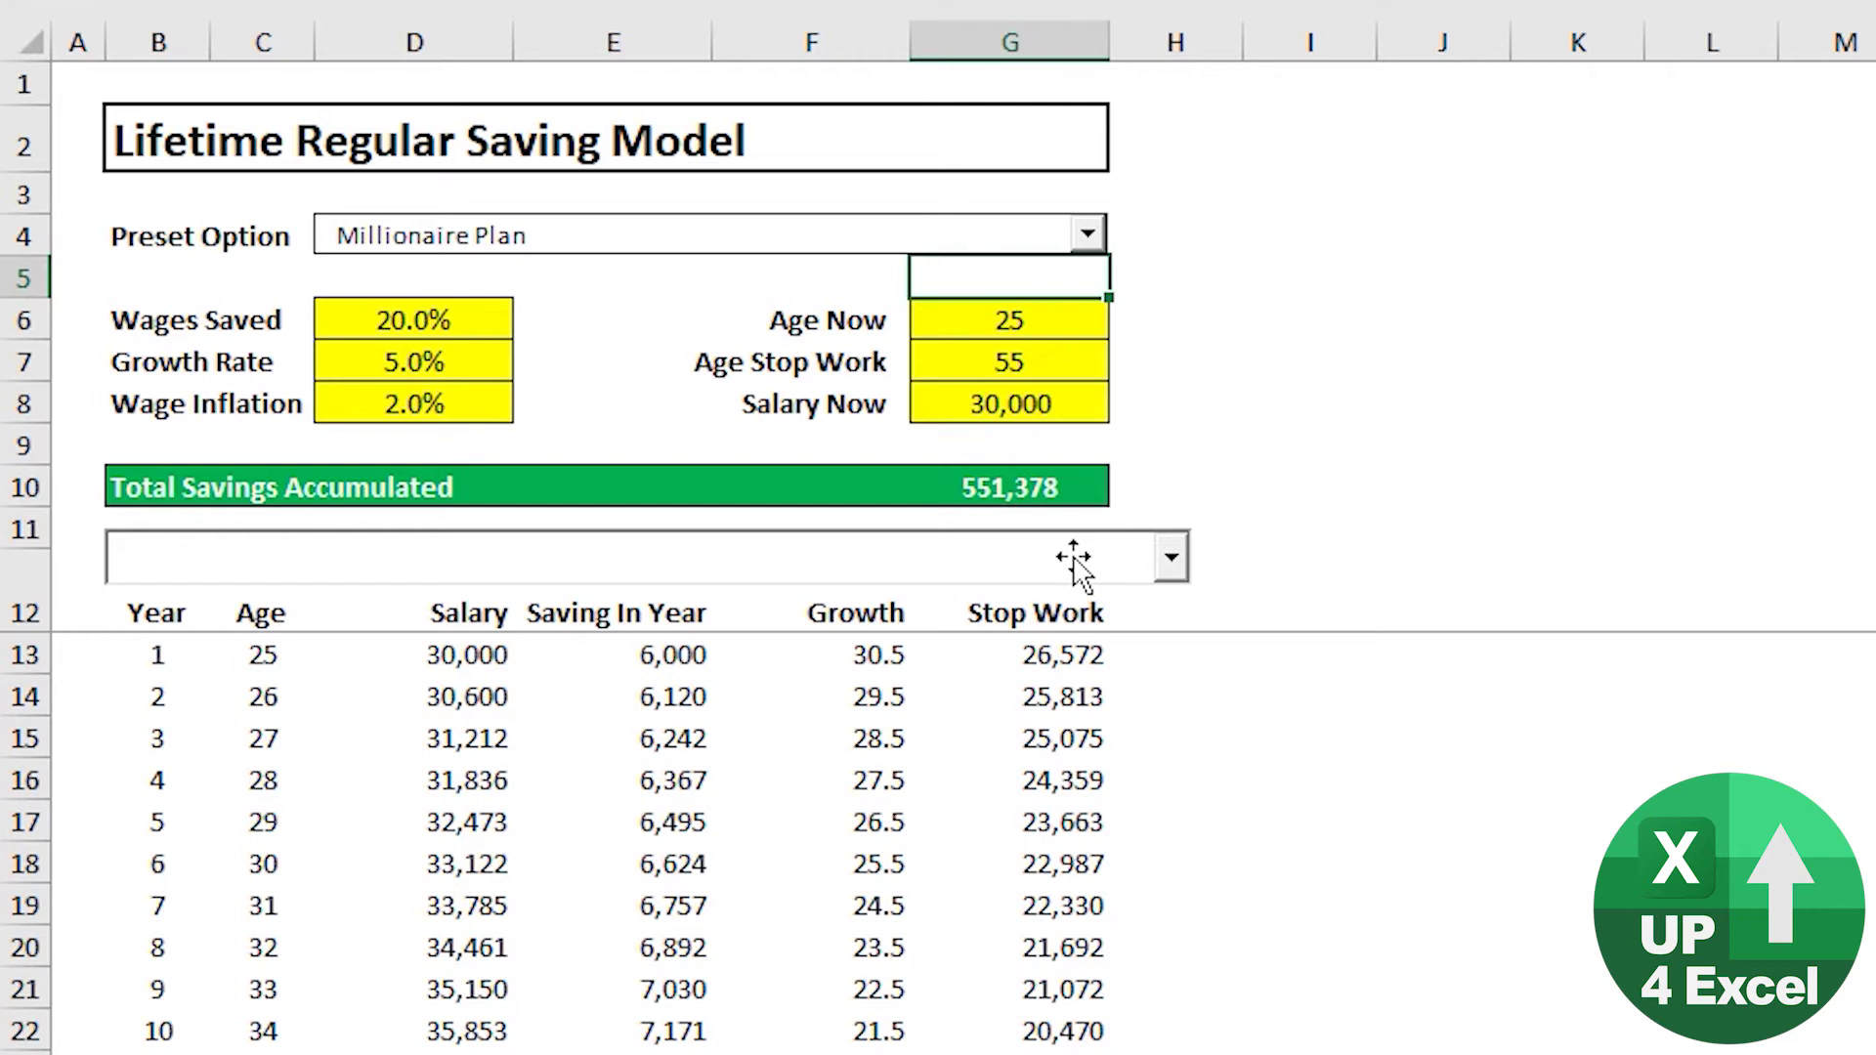
click(1073, 557)
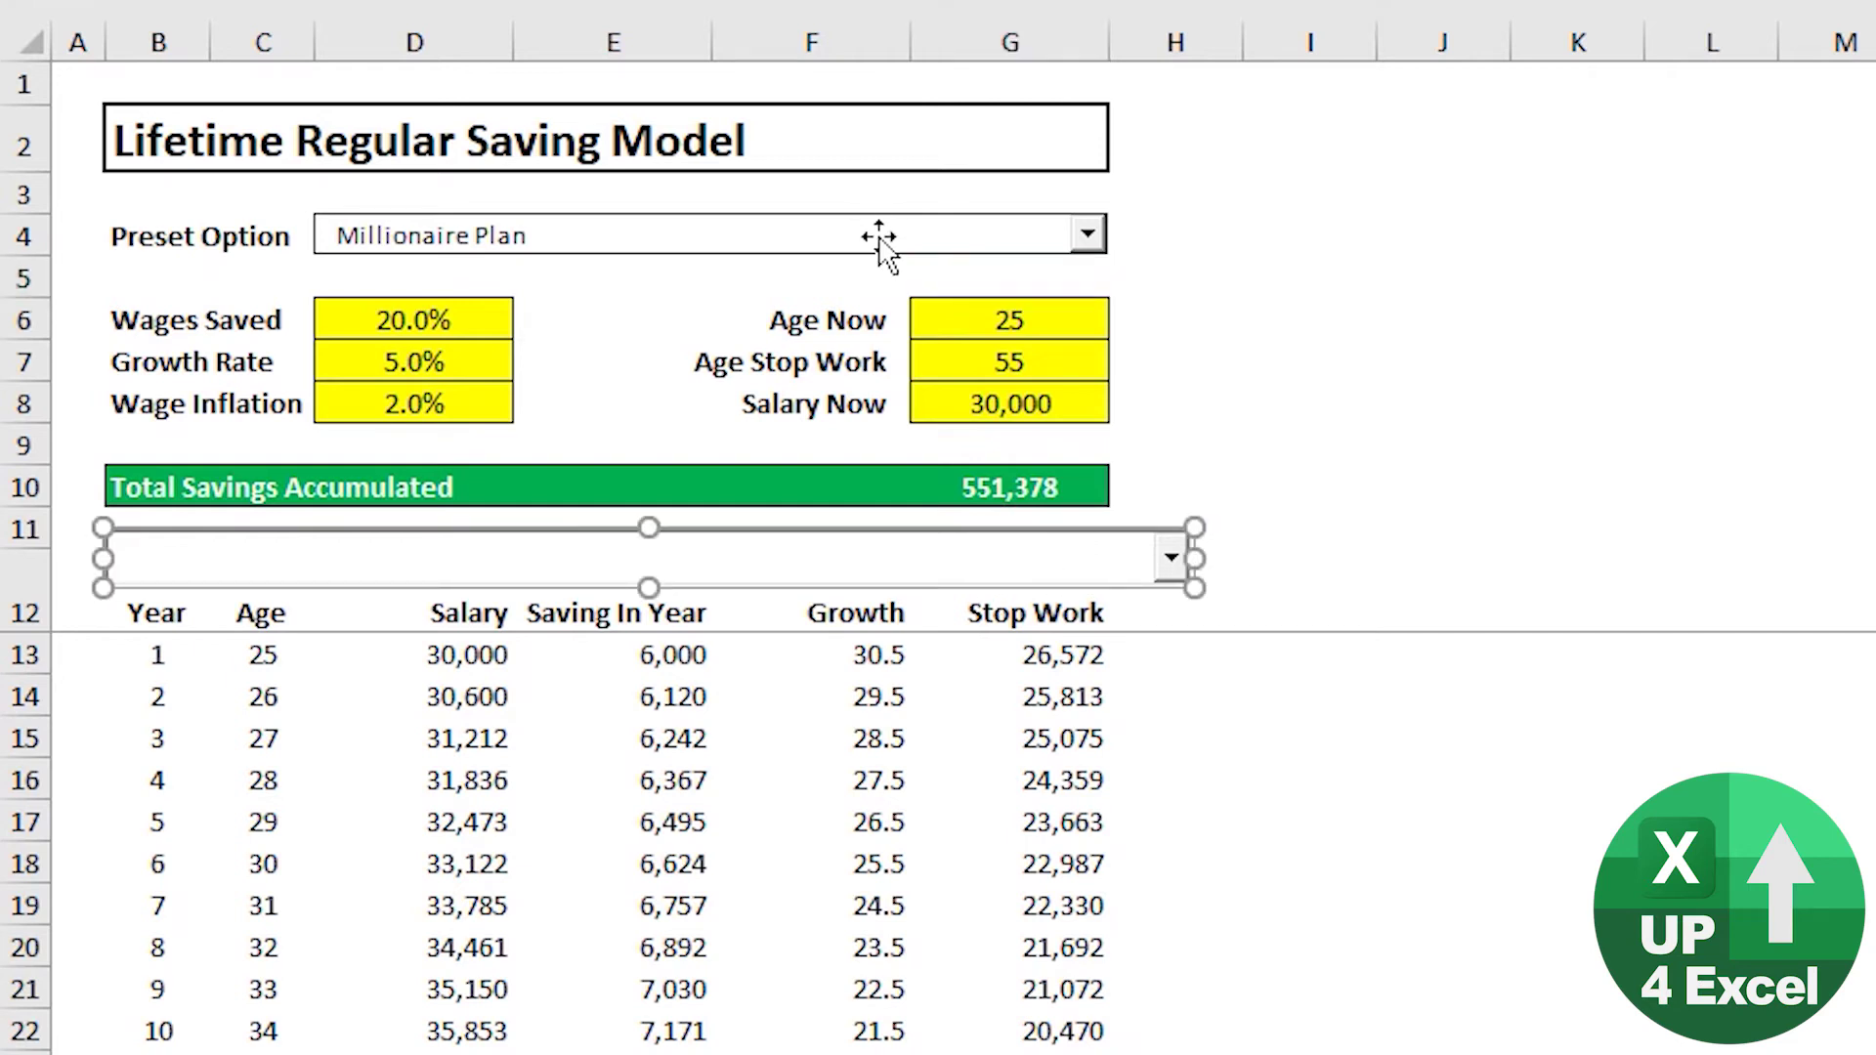